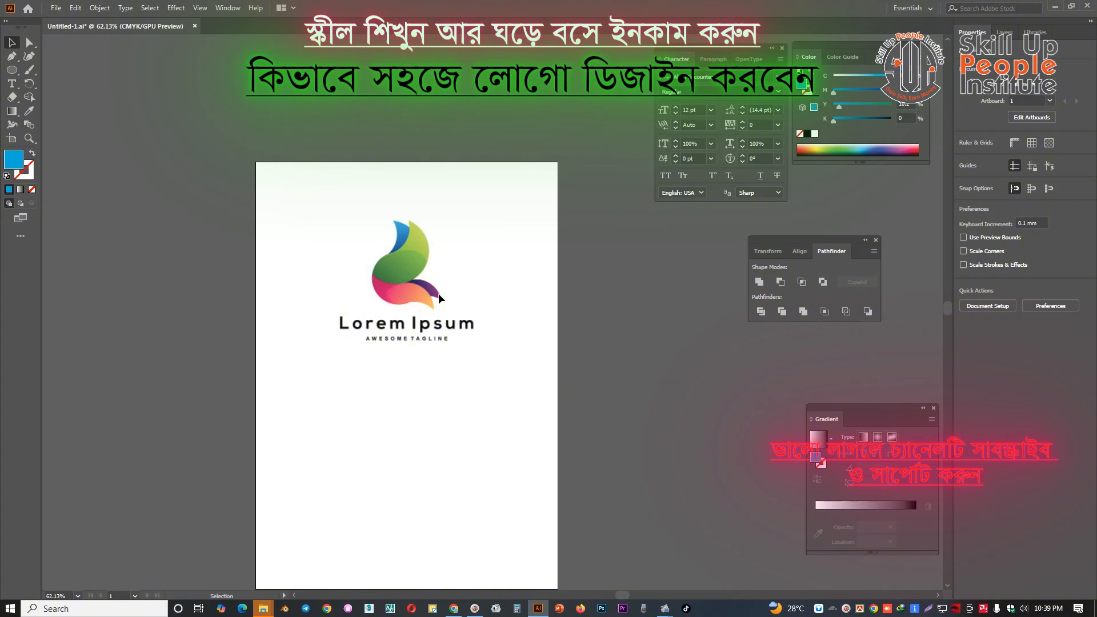
Activate the Pen tool with no fill and a black stroke for tracing the logo
{"action": "key", "text": "p"}
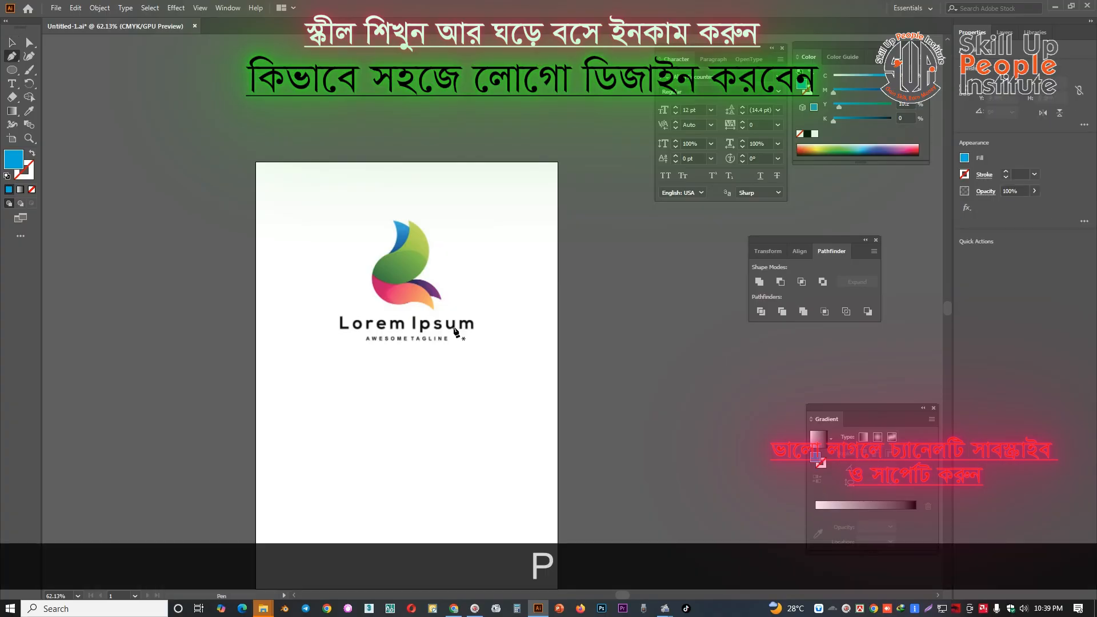
{"action": "left_click", "coordinate": [472, 361], "text": "ctrl"}
{"action": "left_click", "coordinate": [436, 322], "text": "ctrl"}
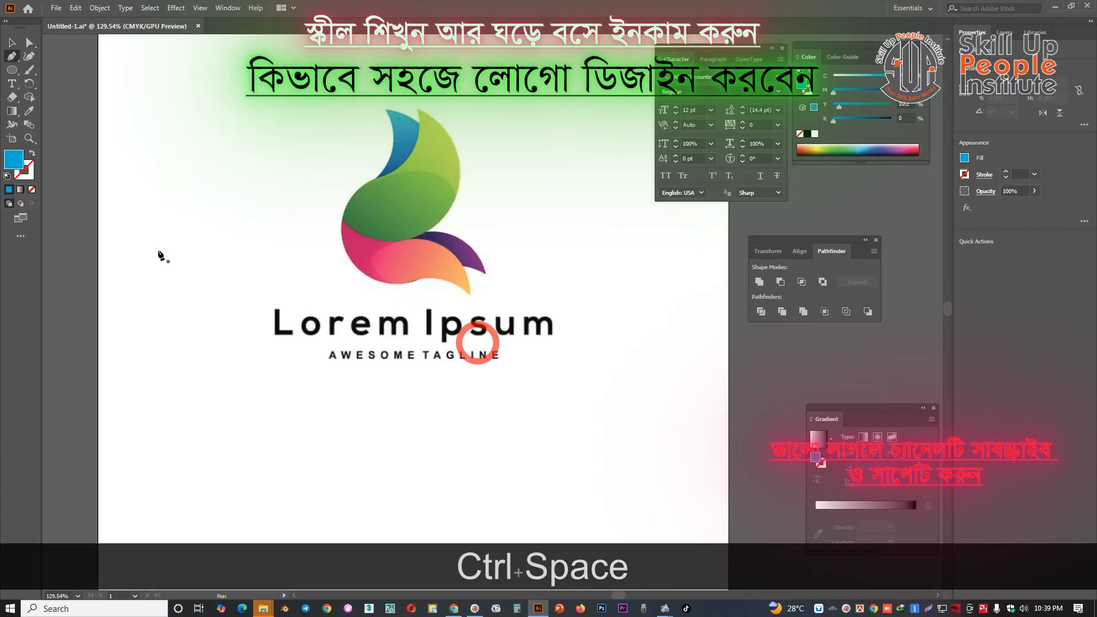
{"action": "left_click", "coordinate": [32, 189]}
{"action": "left_click", "coordinate": [8, 189]}
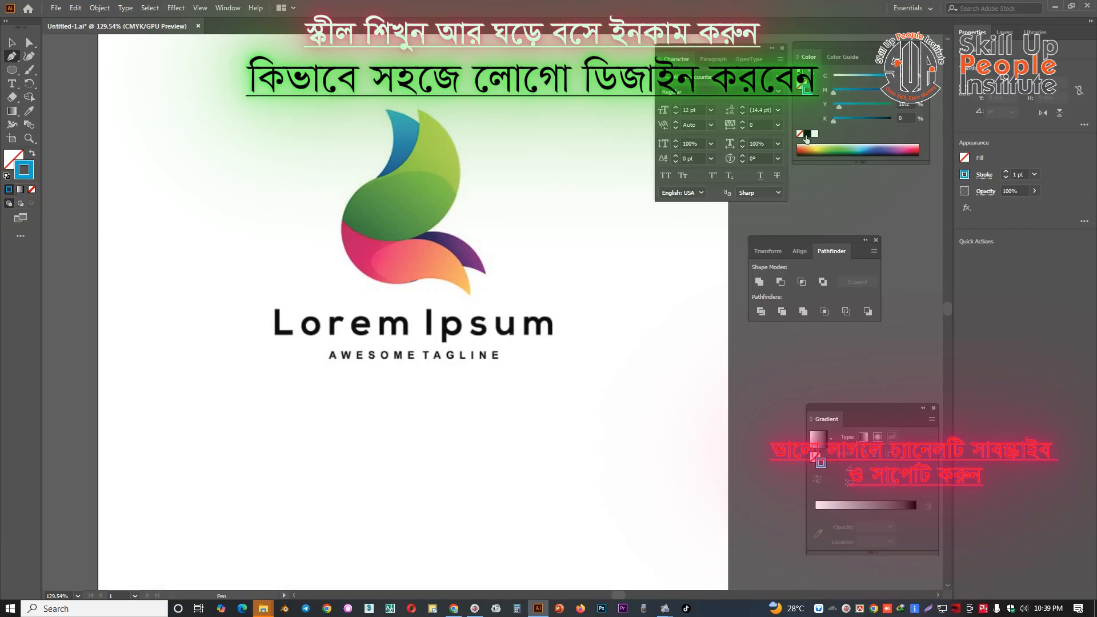
{"action": "left_click", "coordinate": [807, 134]}
Trace the orange-pink petal at the lower part of the logo as a closed curved path
{"action": "left_click", "coordinate": [486, 349], "text": "ctrl"}
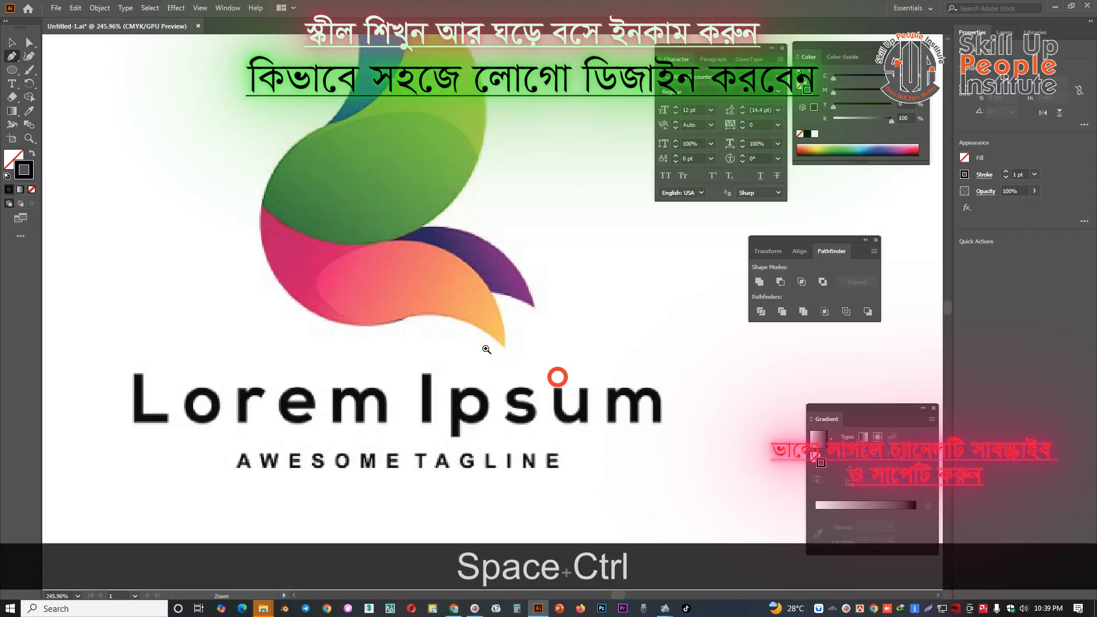
{"action": "left_click_drag", "start_coordinate": [486, 349], "coordinate": [574, 383]}
{"action": "left_click_drag", "start_coordinate": [458, 248], "coordinate": [474, 390]}
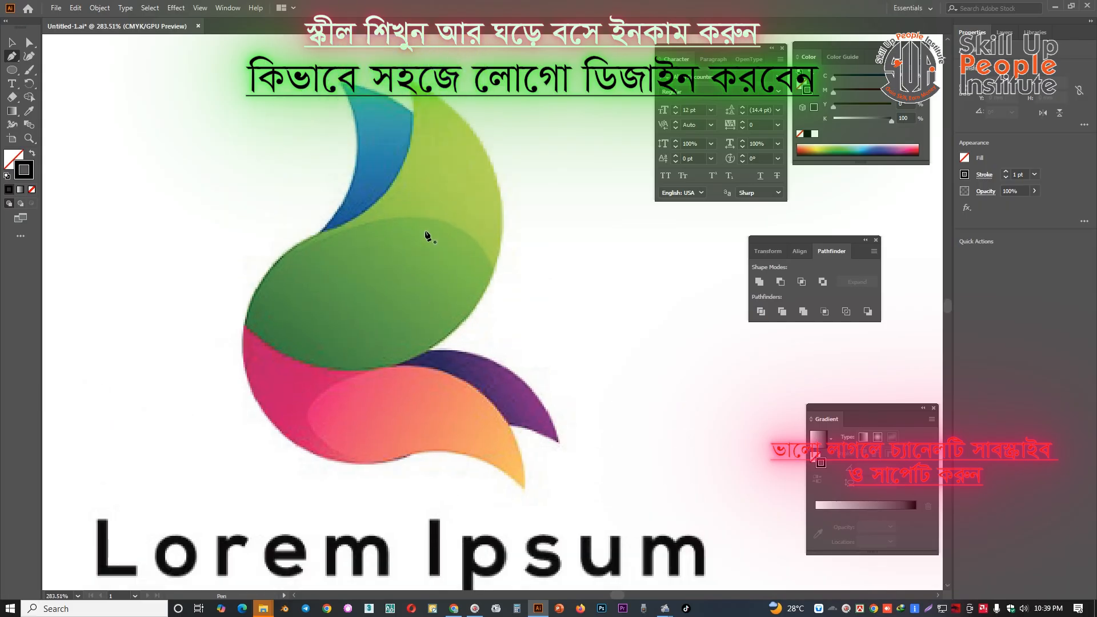
{"action": "left_click_drag", "start_coordinate": [447, 409], "coordinate": [431, 361]}
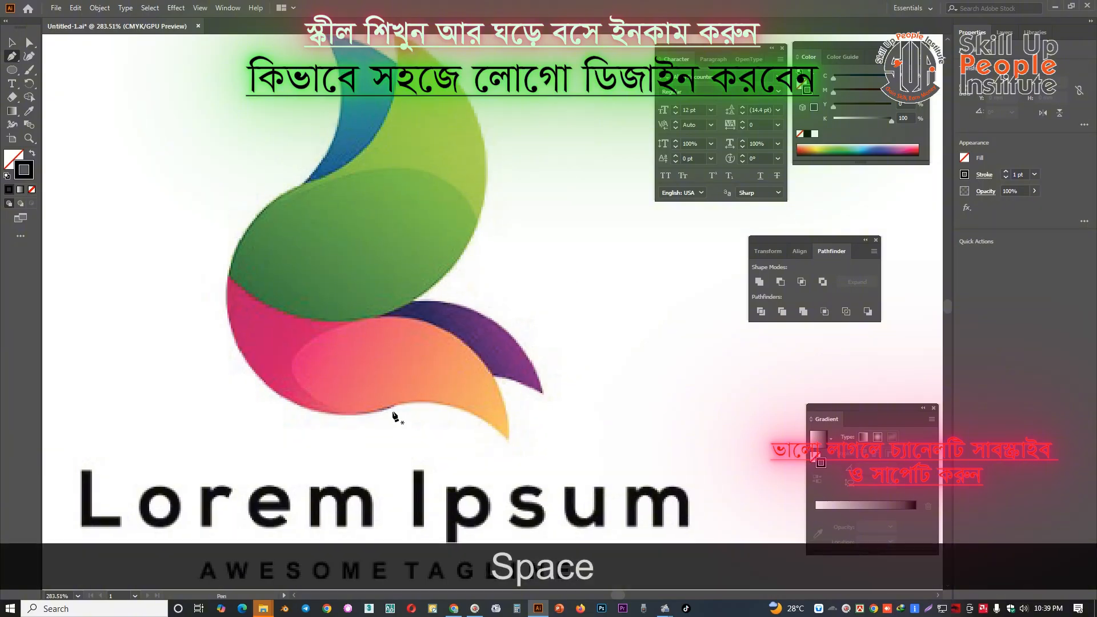
{"action": "left_click_drag", "start_coordinate": [394, 417], "coordinate": [373, 360]}
{"action": "left_click", "coordinate": [371, 357]}
{"action": "left_click_drag", "start_coordinate": [548, 398], "coordinate": [566, 329]}
{"action": "key", "text": "alt"}
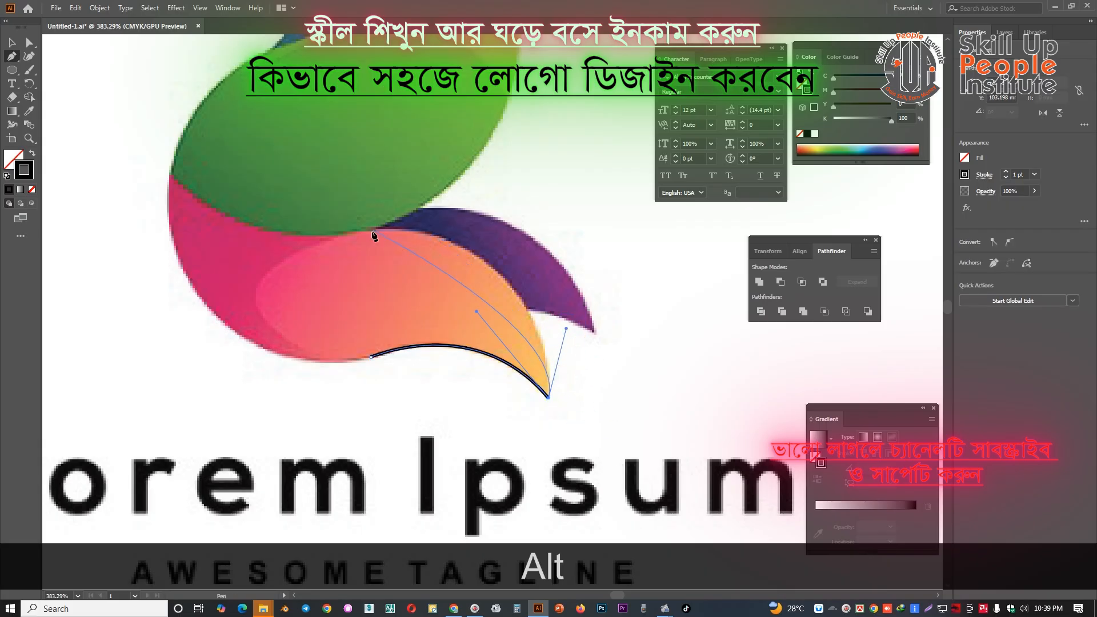
{"action": "left_click_drag", "start_coordinate": [366, 232], "coordinate": [252, 253]}
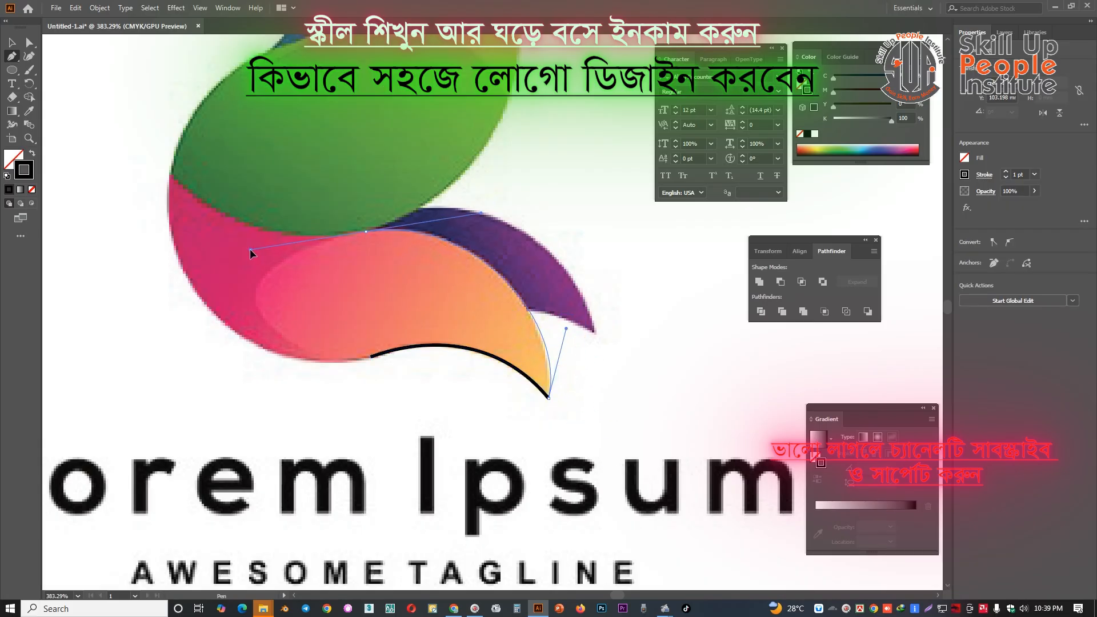
{"action": "left_click_drag", "start_coordinate": [269, 323], "coordinate": [286, 345]}
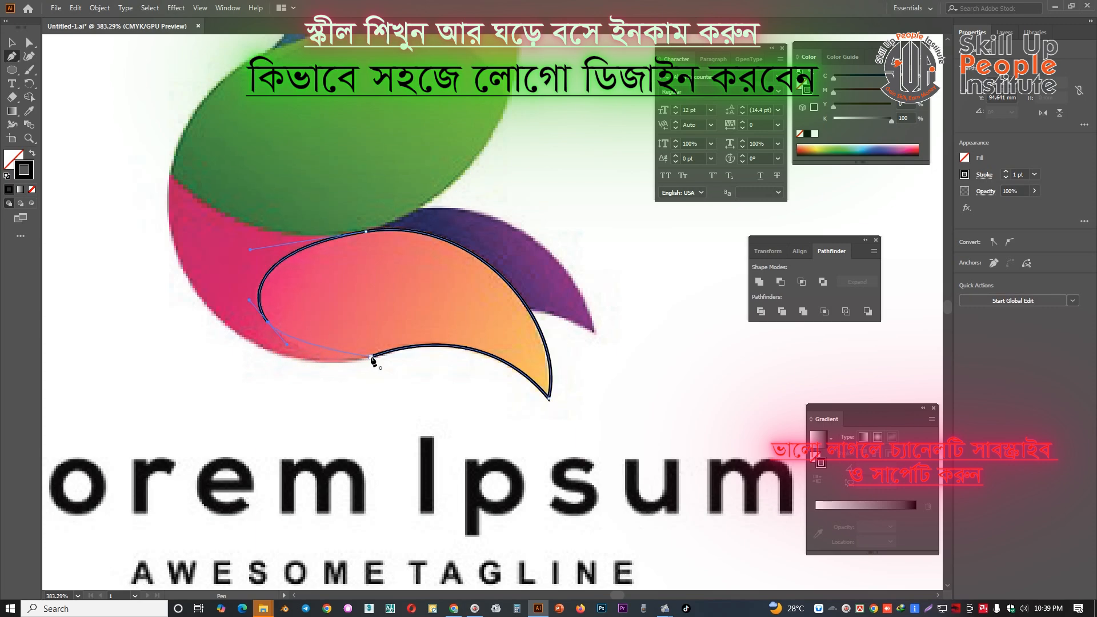
{"action": "left_click", "coordinate": [371, 357]}
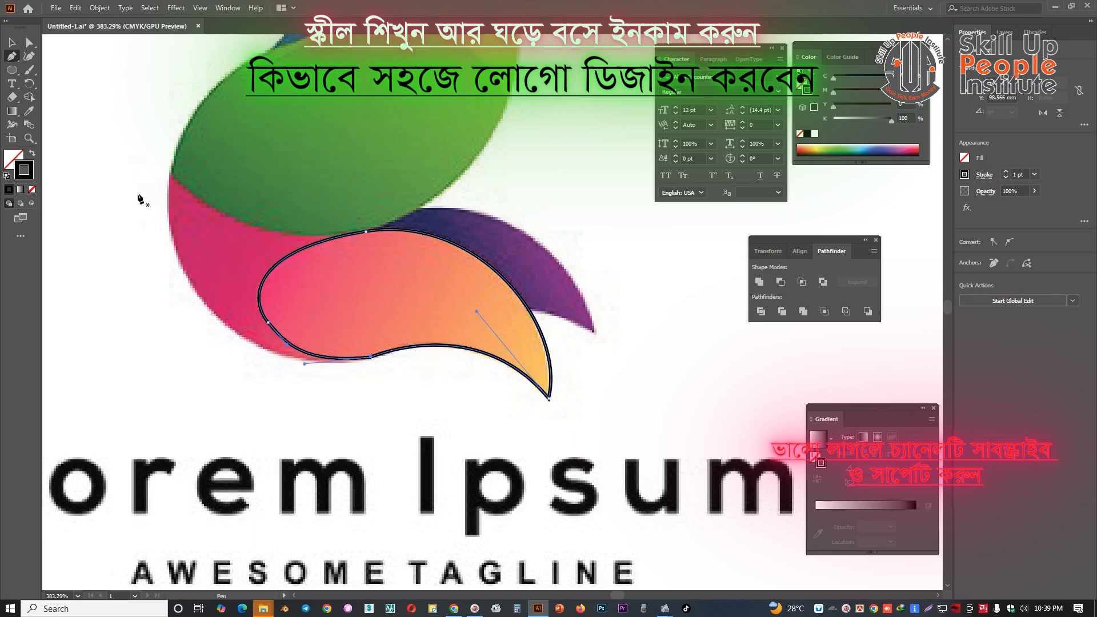
Refine the lower-left curve of the orange petal outline with Direct Selection by adjusting its direction handle
{"action": "left_click", "coordinate": [30, 42]}
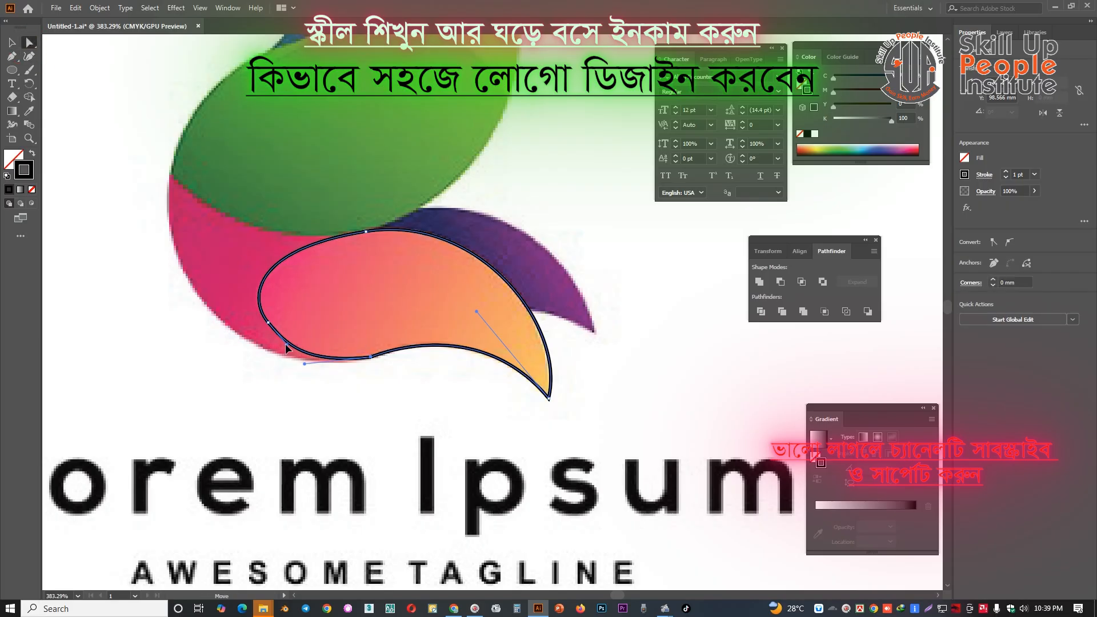
{"action": "left_click_drag", "start_coordinate": [287, 345], "coordinate": [282, 345]}
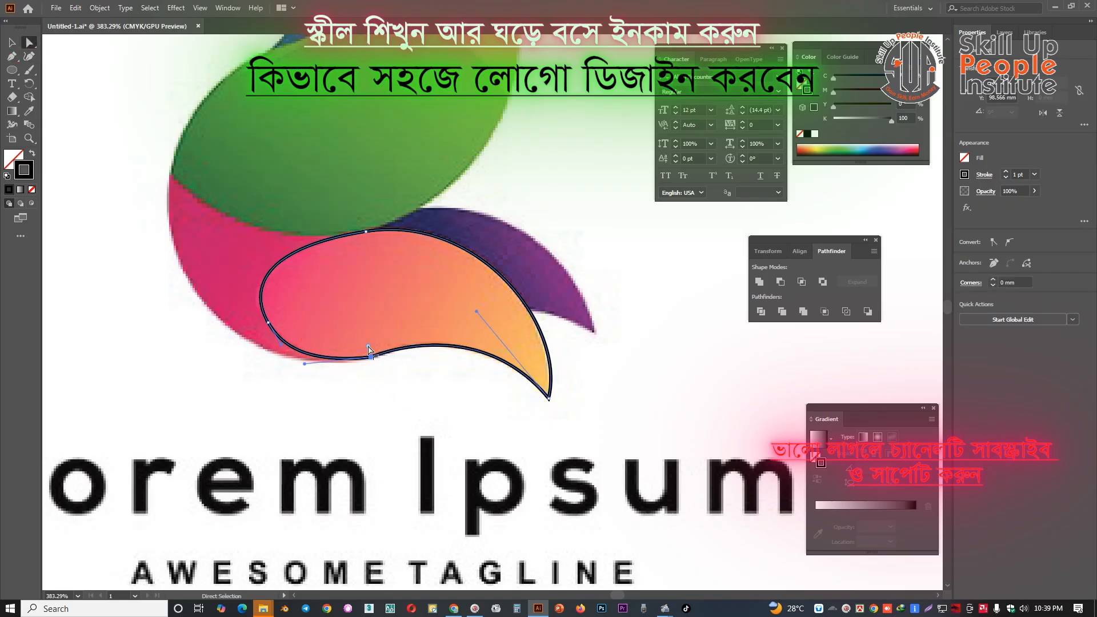
{"action": "left_click_drag", "start_coordinate": [368, 347], "coordinate": [371, 324]}
{"action": "left_click", "coordinate": [373, 324]}
Start the purple petal's outline inside the orange petal and curve its lower edge out to the pointed tip
{"action": "left_click_drag", "start_coordinate": [472, 302], "coordinate": [455, 301]}
{"action": "left_click_drag", "start_coordinate": [455, 301], "coordinate": [419, 352]}
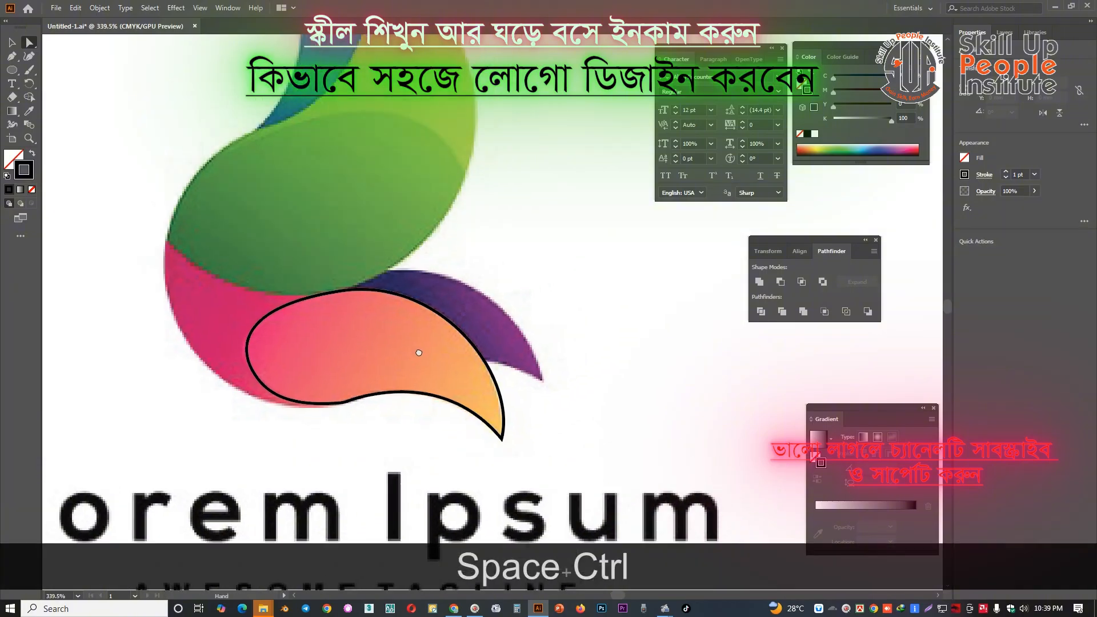
{"action": "key", "text": "p"}
{"action": "left_click", "coordinate": [472, 358]}
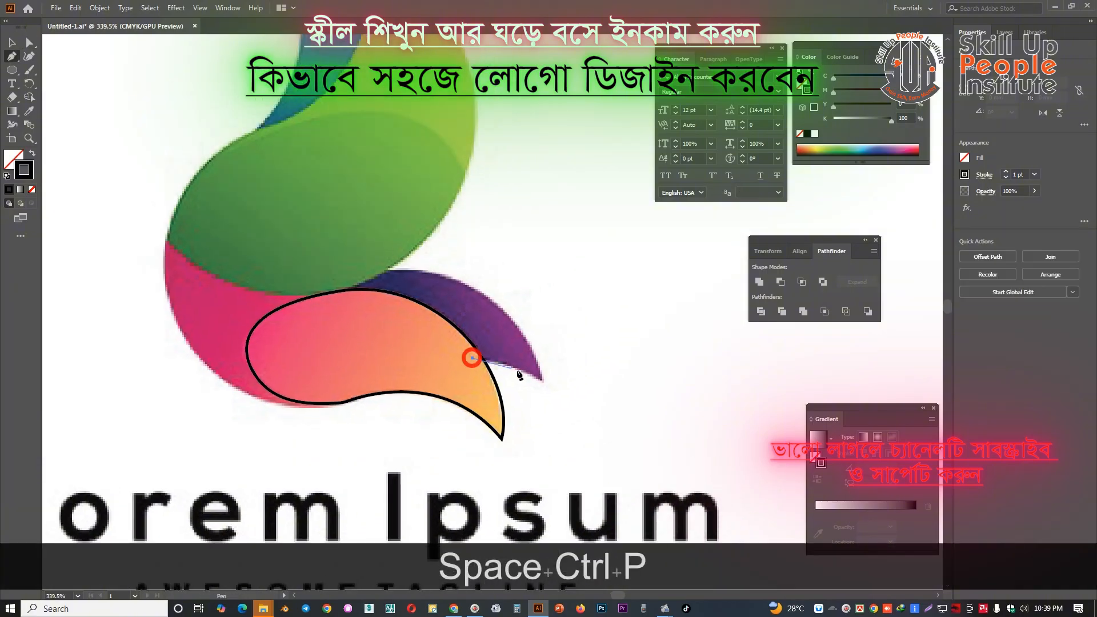
{"action": "left_click_drag", "start_coordinate": [544, 382], "coordinate": [552, 342]}
{"action": "key", "text": "alt"}
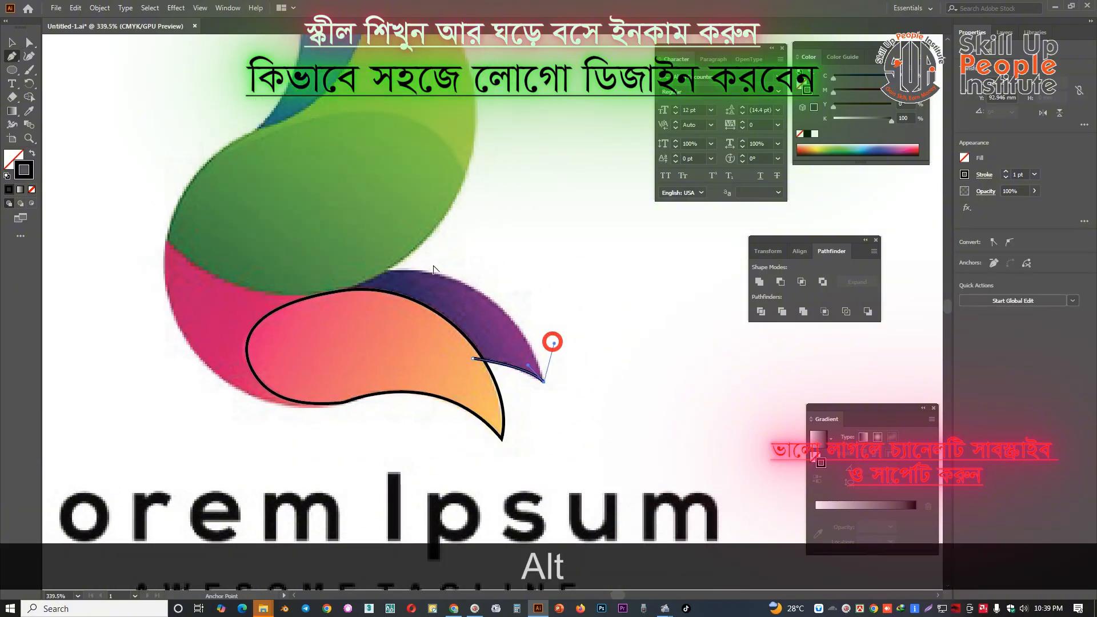
Curve the purple petal's upper edge back toward the green shape and close the path underneath the orange petal
{"action": "left_click_drag", "start_coordinate": [363, 268], "coordinate": [238, 273]}
{"action": "key", "text": "ctrl+z"}
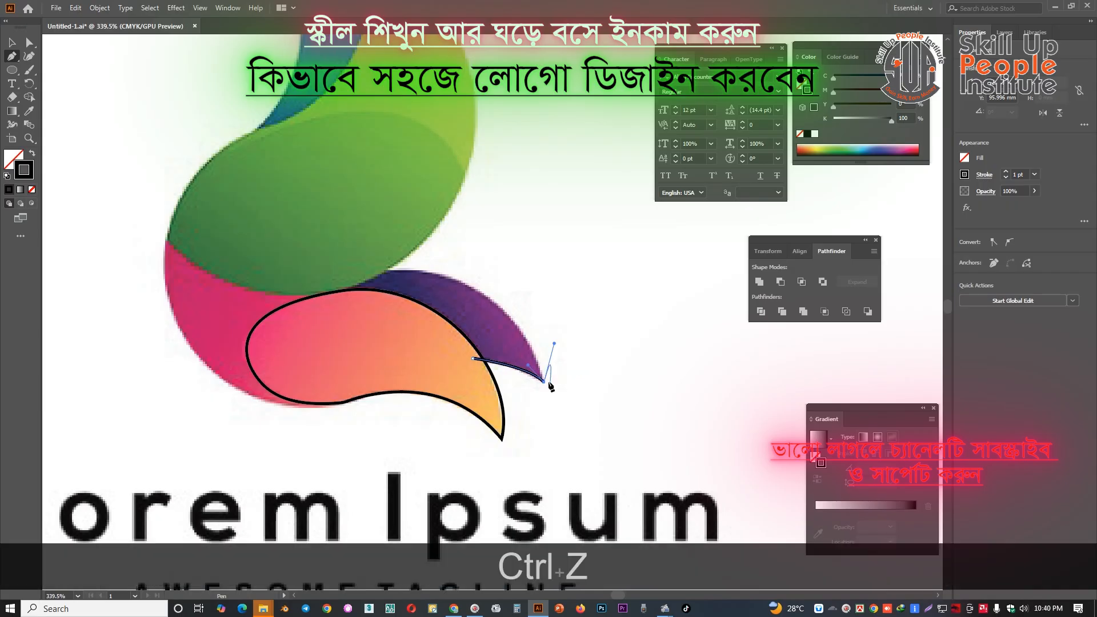
{"action": "left_click", "coordinate": [545, 381]}
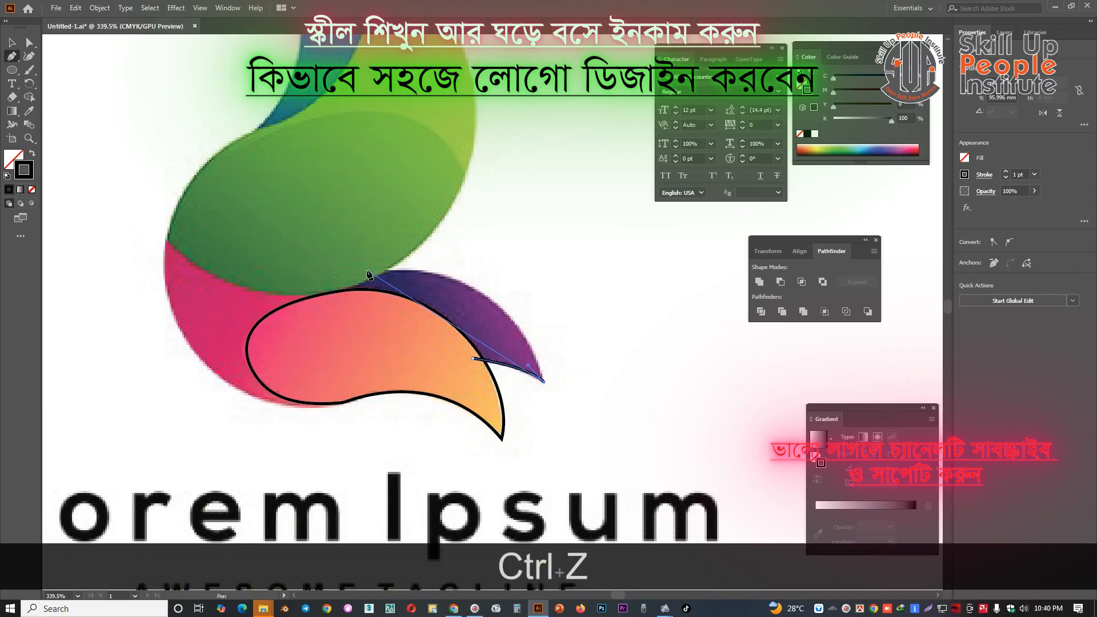
{"action": "left_click_drag", "start_coordinate": [367, 271], "coordinate": [341, 298]}
{"action": "key", "text": "alt"}
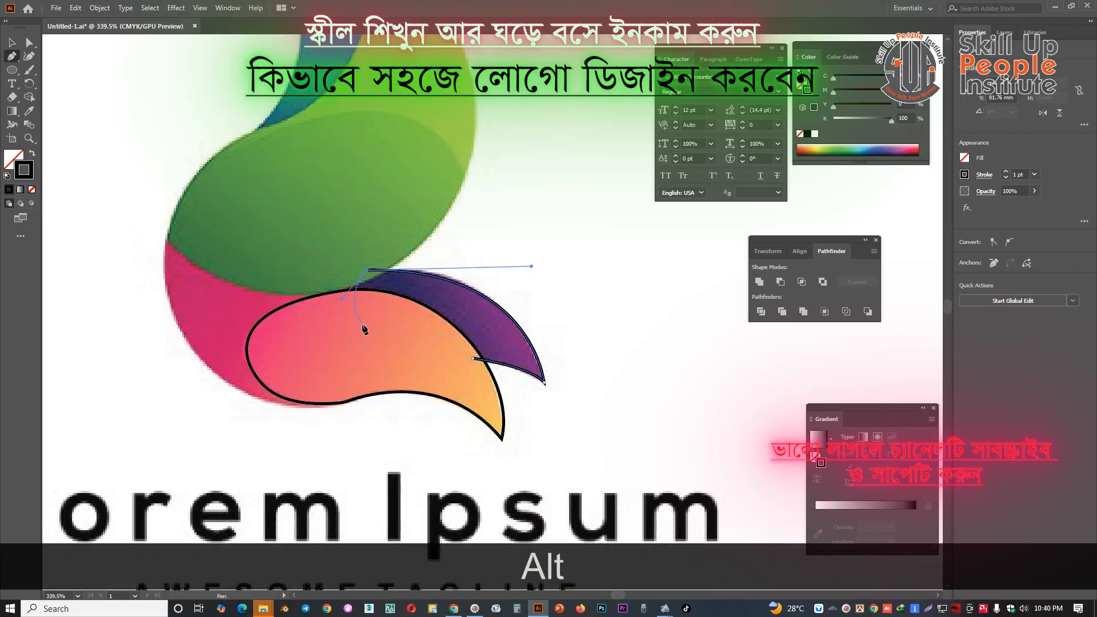
{"action": "key", "text": "ctrl+z"}
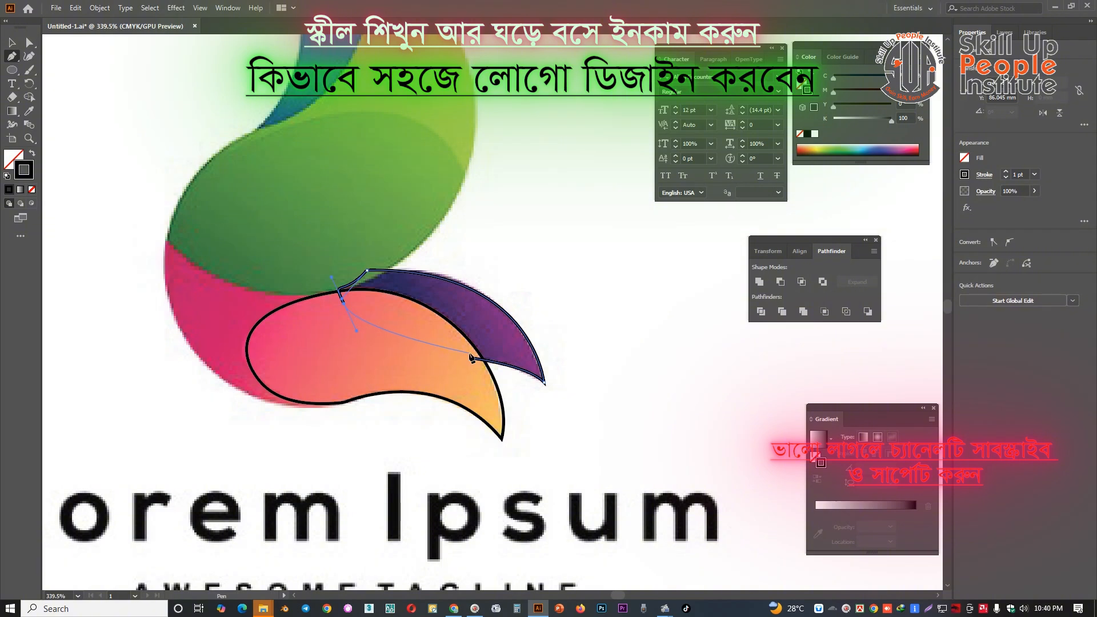
{"action": "left_click", "coordinate": [473, 359]}
{"action": "key", "text": "ctrl+space"}
{"action": "left_click_drag", "start_coordinate": [591, 313], "coordinate": [534, 318]}
{"action": "key", "text": "ctrl+space"}
{"action": "left_click_drag", "start_coordinate": [304, 367], "coordinate": [373, 372]}
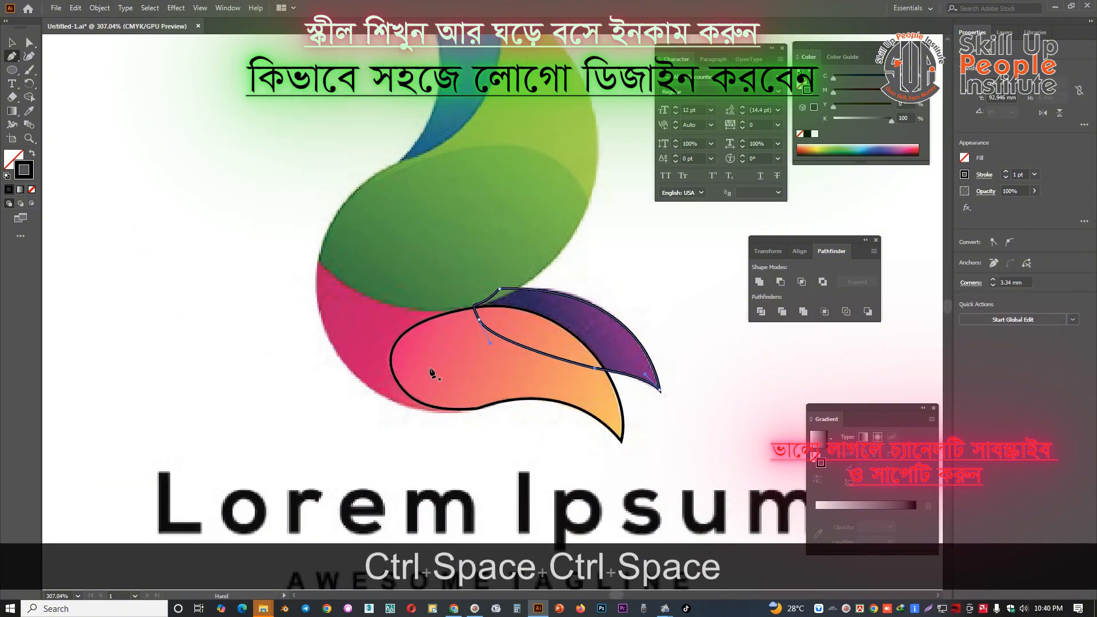
{"action": "key", "text": "space"}
{"action": "left_click_drag", "start_coordinate": [478, 358], "coordinate": [415, 306]}
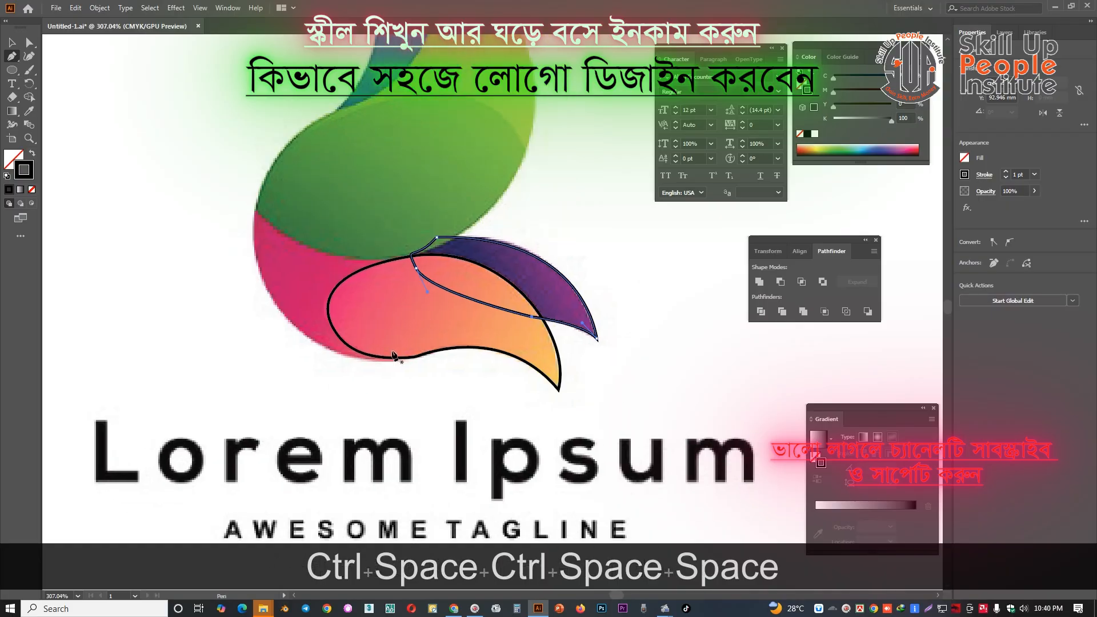
{"action": "key", "text": "v"}
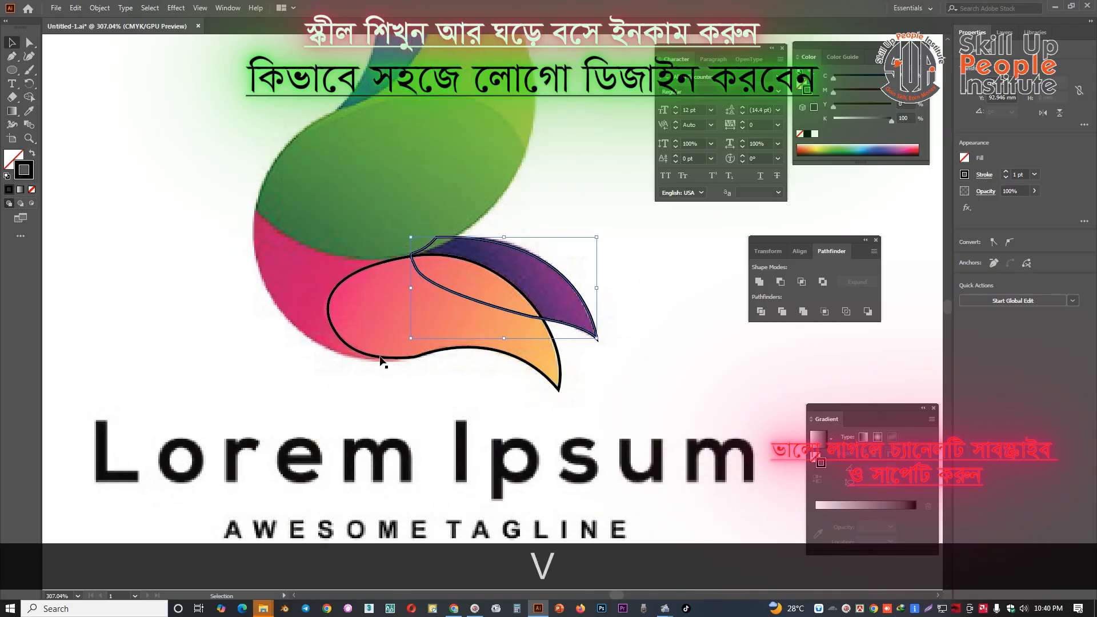
{"action": "left_click_drag", "start_coordinate": [380, 360], "coordinate": [371, 409]}
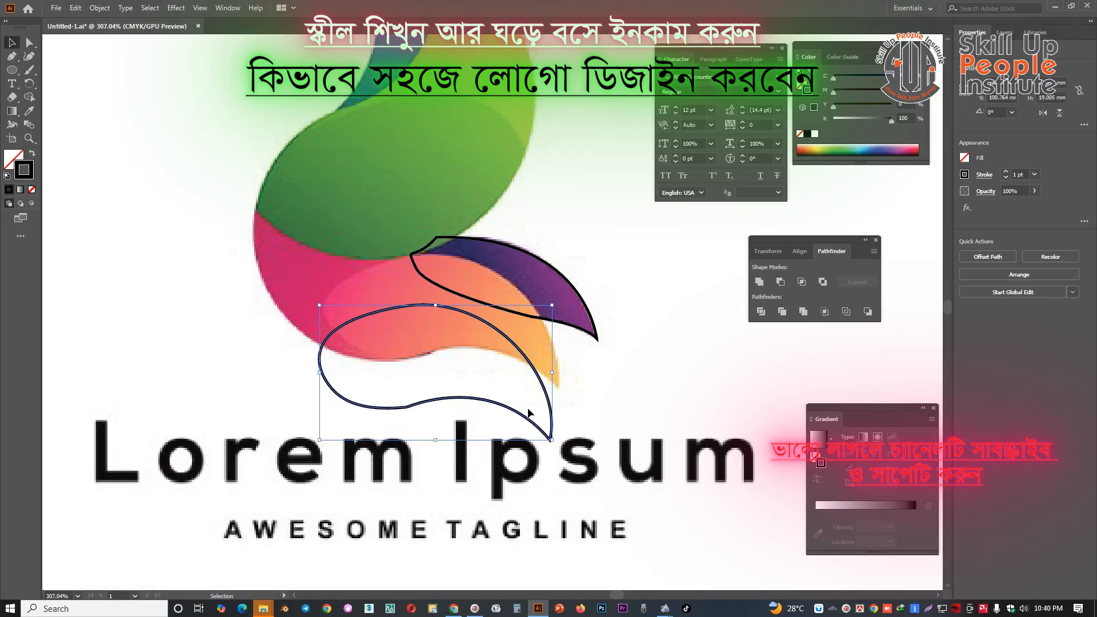
{"action": "key", "text": "ctrl+z"}
{"action": "left_click", "coordinate": [602, 379]}
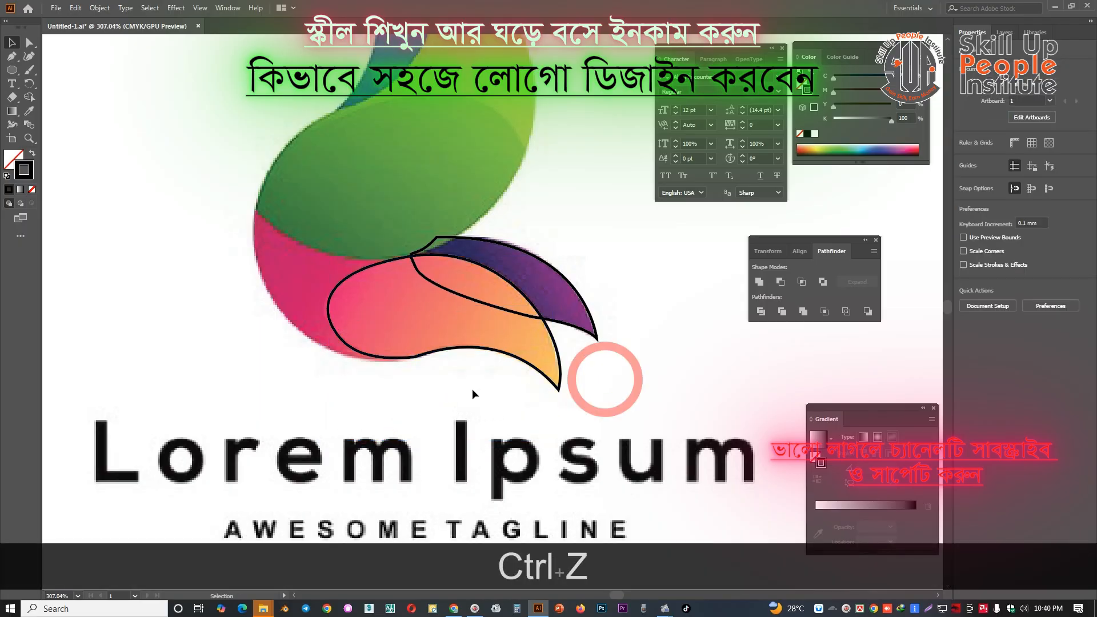
Start the pink petal's outline with the Pen tool at the orange petal's bottom anchor point
{"action": "key", "text": "p"}
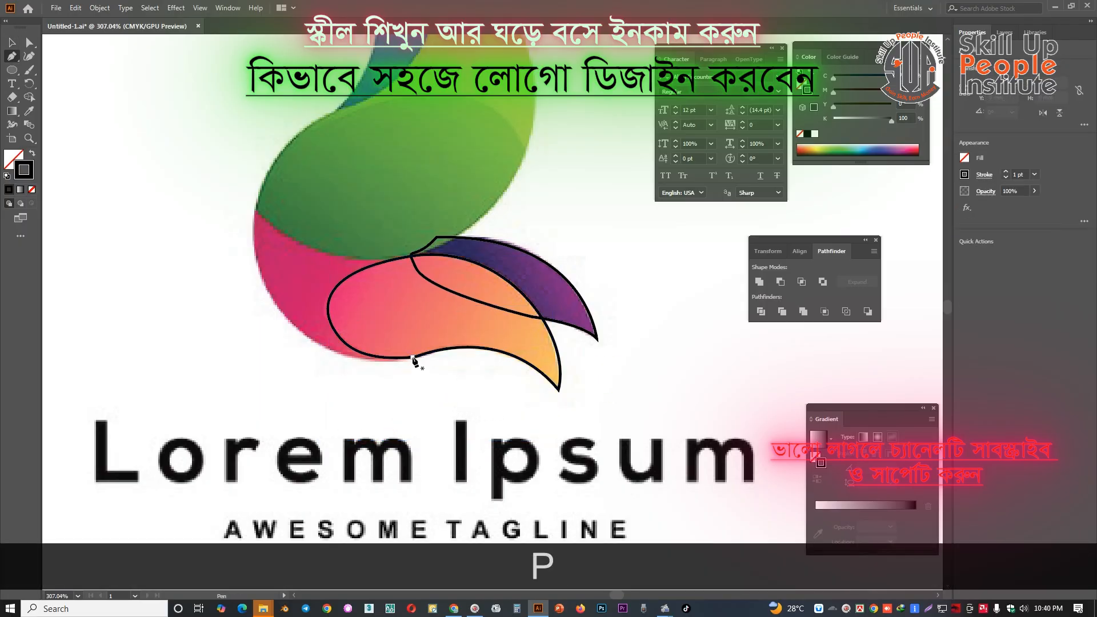
{"action": "left_click", "coordinate": [412, 357]}
{"action": "left_click_drag", "start_coordinate": [254, 211], "coordinate": [255, 224]}
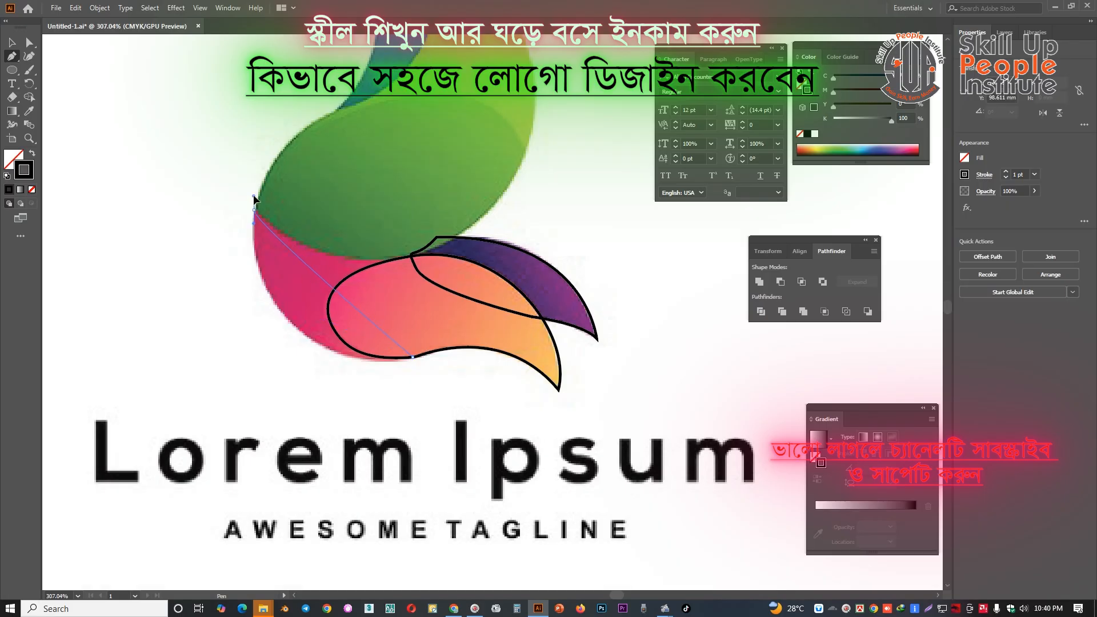
{"action": "key", "text": "alt"}
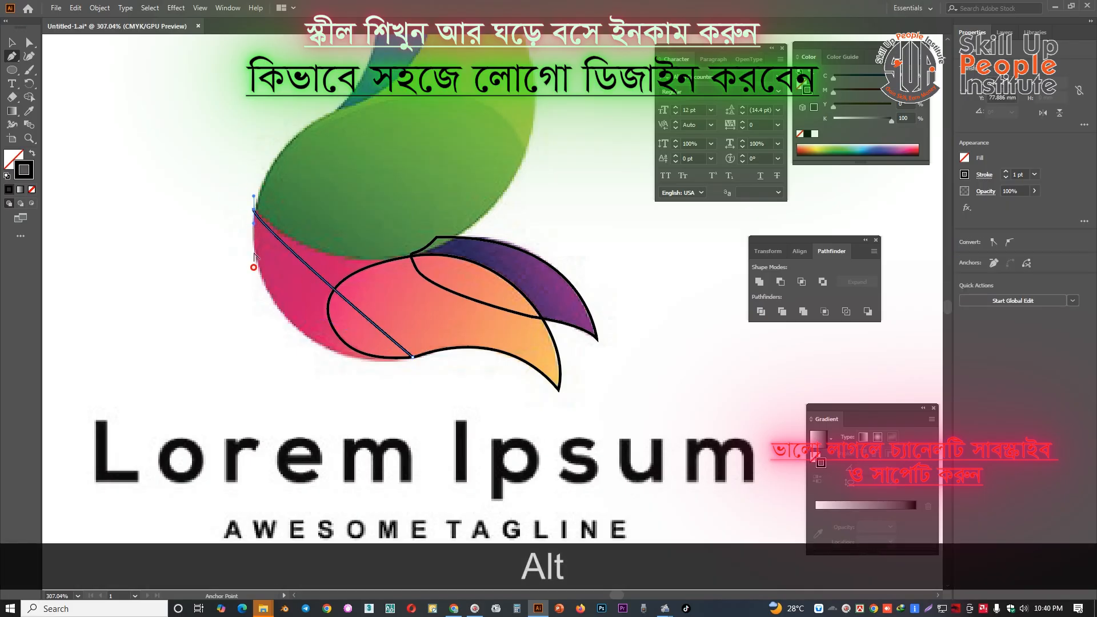
{"action": "key", "text": "alt"}
{"action": "left_click", "coordinate": [252, 225]}
{"action": "left_click_drag", "start_coordinate": [249, 332], "coordinate": [245, 327]}
{"action": "key", "text": "ctrl+z"}
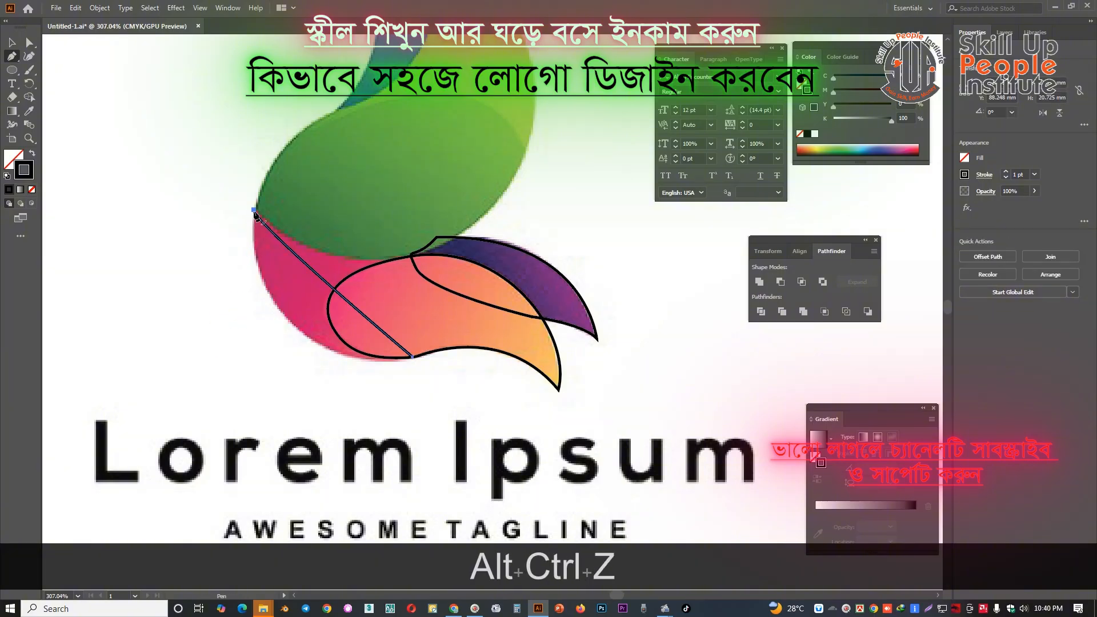
{"action": "key", "text": "ctrl+z"}
Trace the pink petal's outer curve and its edge along the green shape, and close the path across the orange petal
{"action": "left_click_drag", "start_coordinate": [254, 211], "coordinate": [249, 388]}
{"action": "key", "text": "alt"}
{"action": "left_click", "coordinate": [255, 213], "text": "alt"}
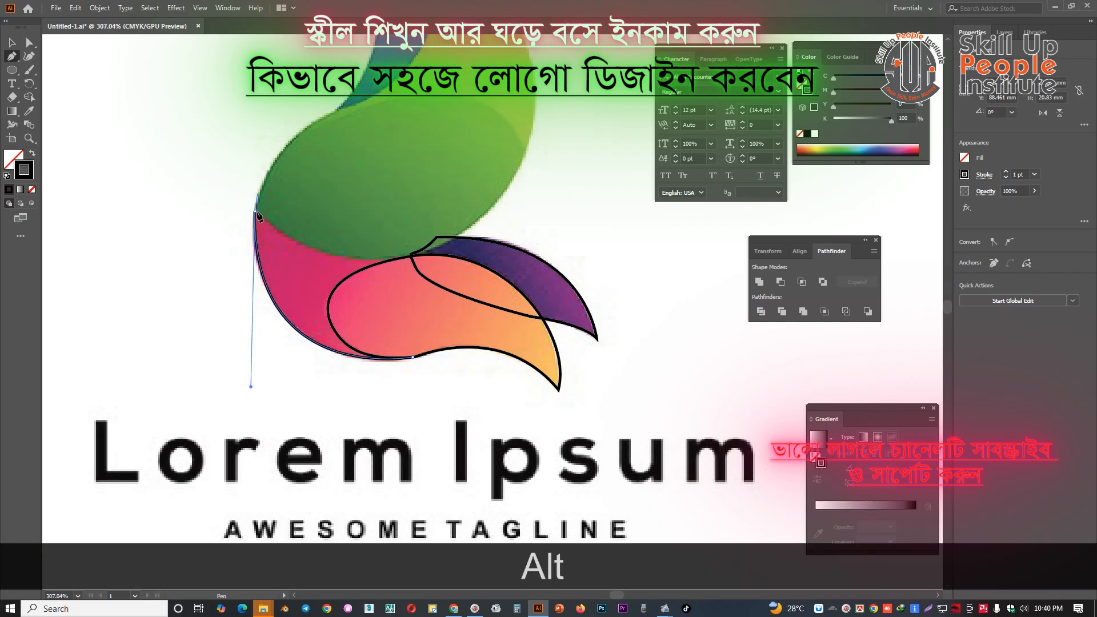
{"action": "left_click_drag", "start_coordinate": [398, 260], "coordinate": [350, 305]}
{"action": "key", "text": "alt"}
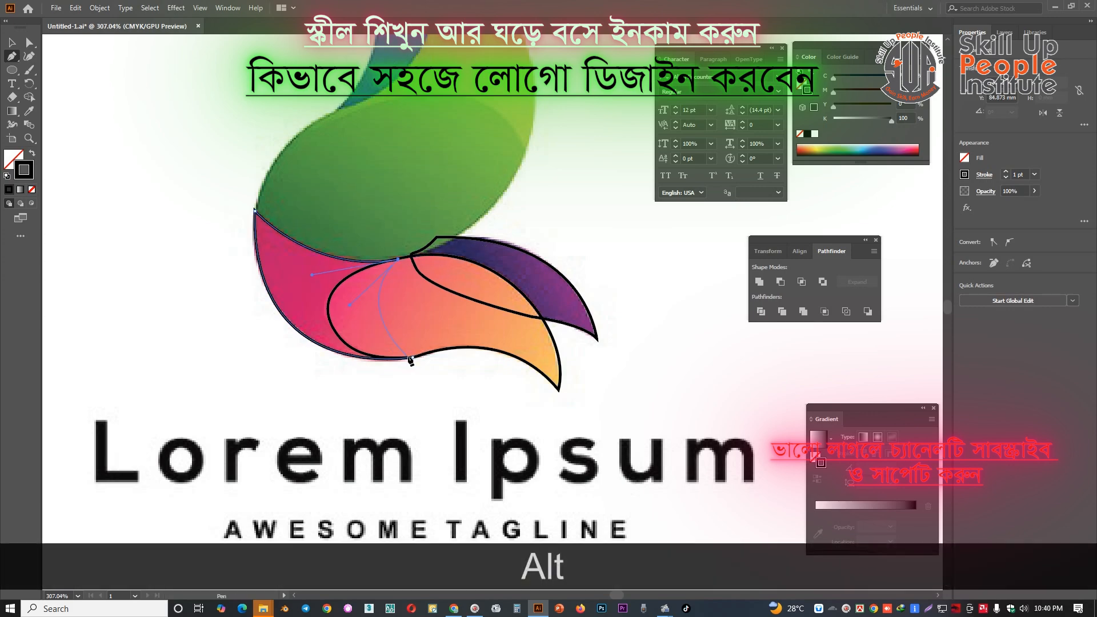
{"action": "left_click", "coordinate": [413, 357]}
Start the lime green petal's outline at its lower outer edge and curve the outer edge up to the pointed tip
{"action": "key", "text": "space"}
{"action": "left_click_drag", "start_coordinate": [452, 241], "coordinate": [401, 382]}
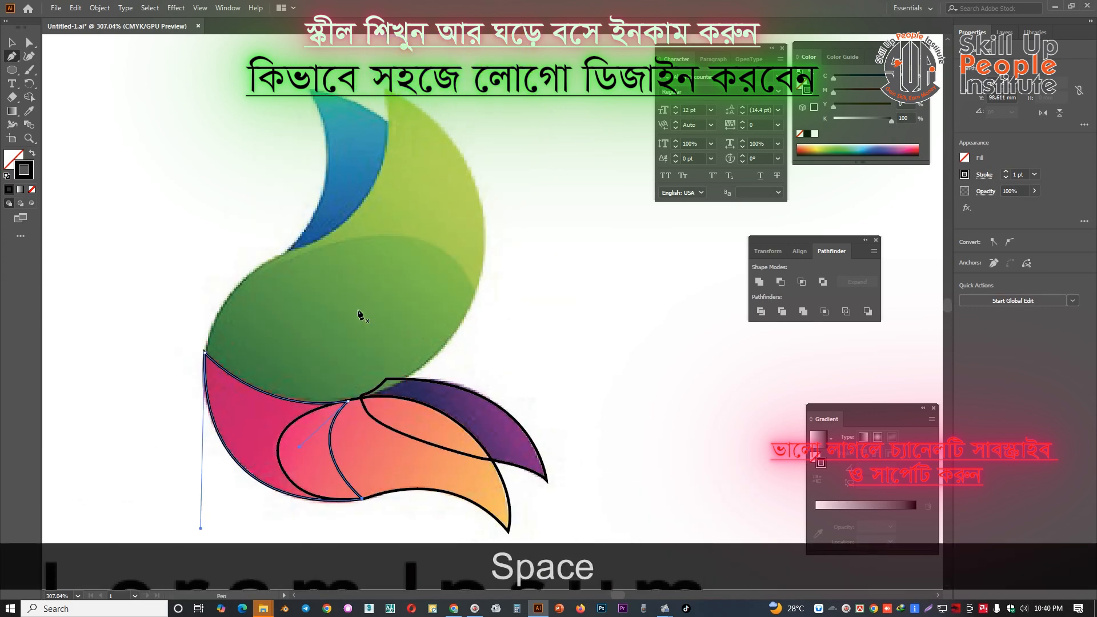
{"action": "left_click", "coordinate": [475, 294]}
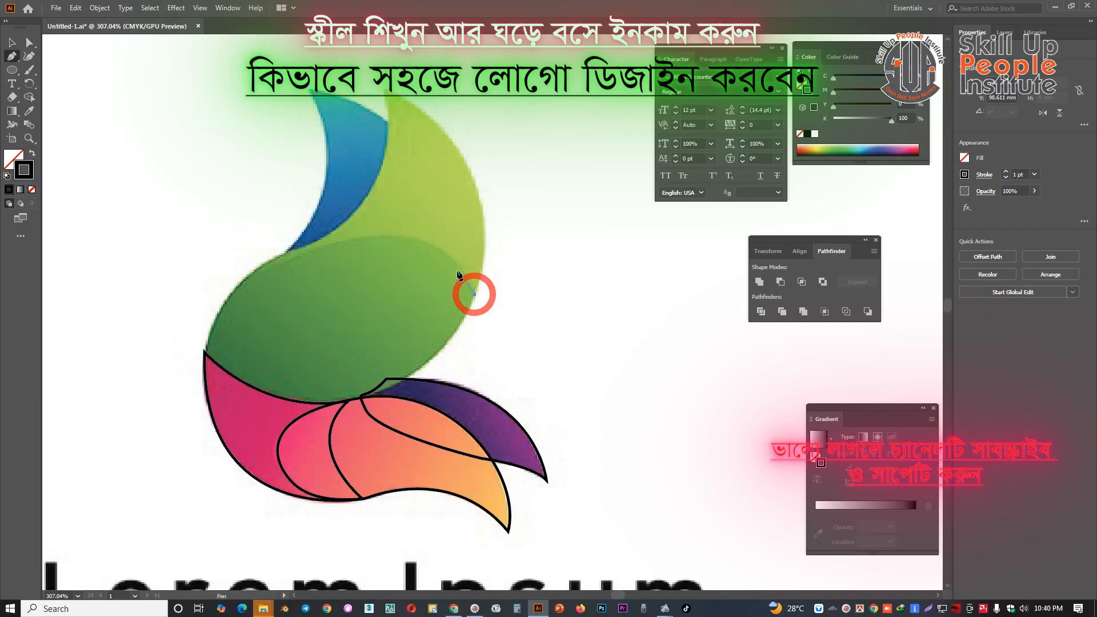
{"action": "key", "text": "space"}
{"action": "left_click_drag", "start_coordinate": [490, 200], "coordinate": [502, 263]}
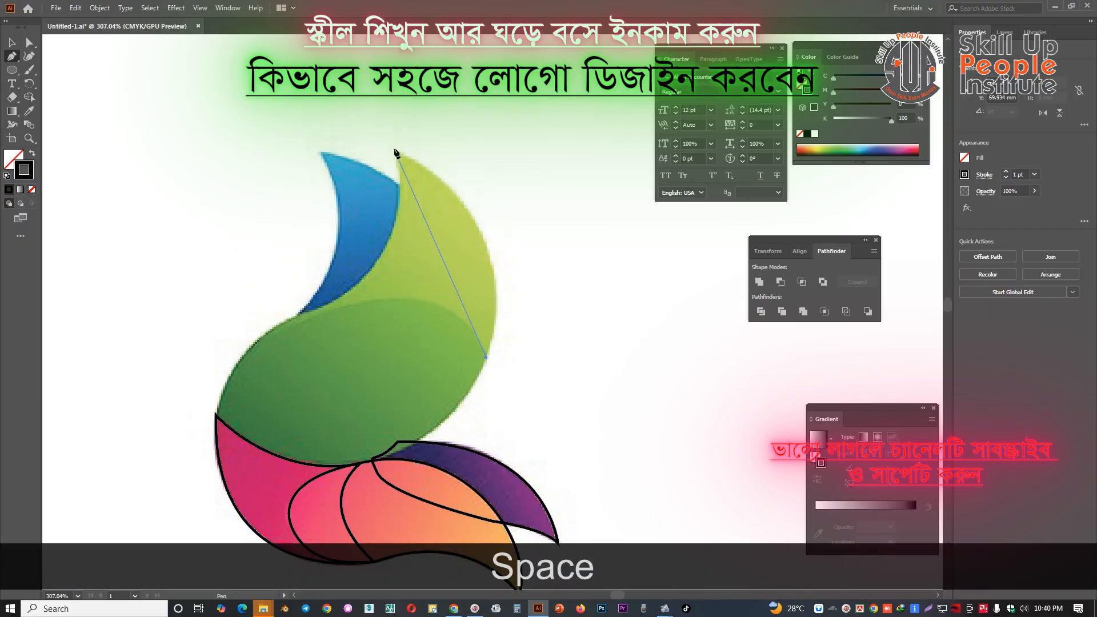
{"action": "left_click_drag", "start_coordinate": [395, 150], "coordinate": [363, 136]}
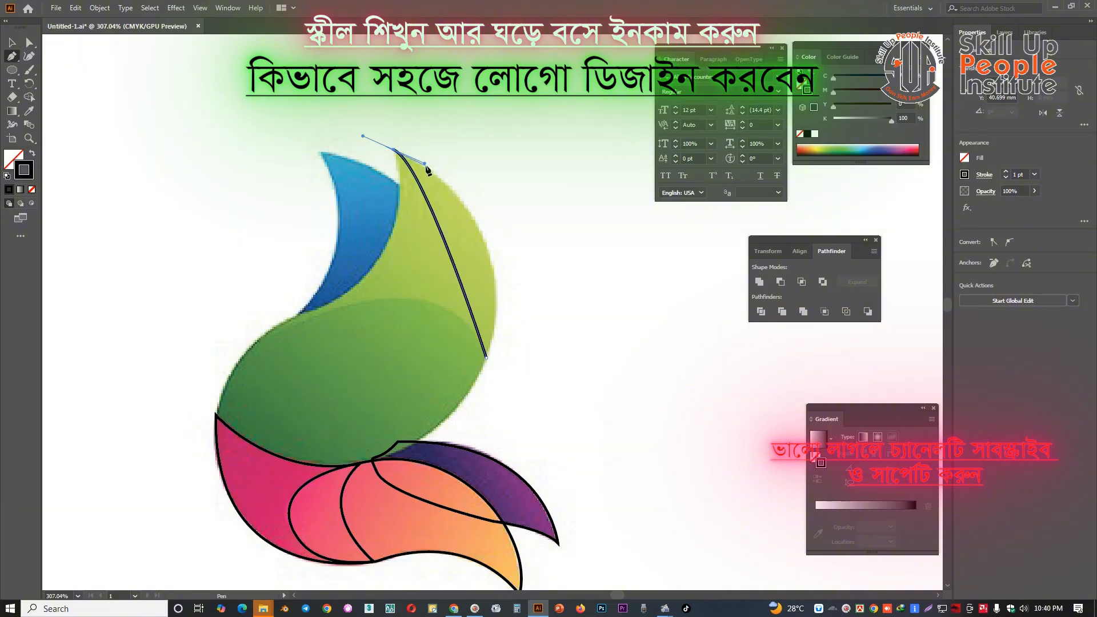
{"action": "key", "text": "alt"}
{"action": "left_click_drag", "start_coordinate": [427, 166], "coordinate": [510, 205]}
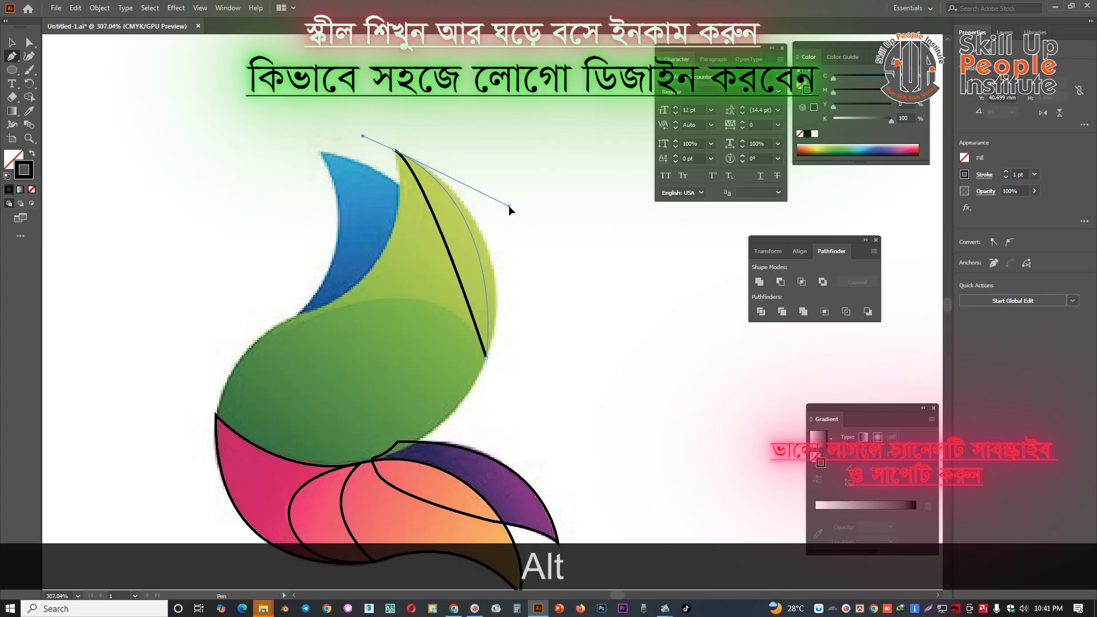
{"action": "left_click_drag", "start_coordinate": [510, 205], "coordinate": [532, 205]}
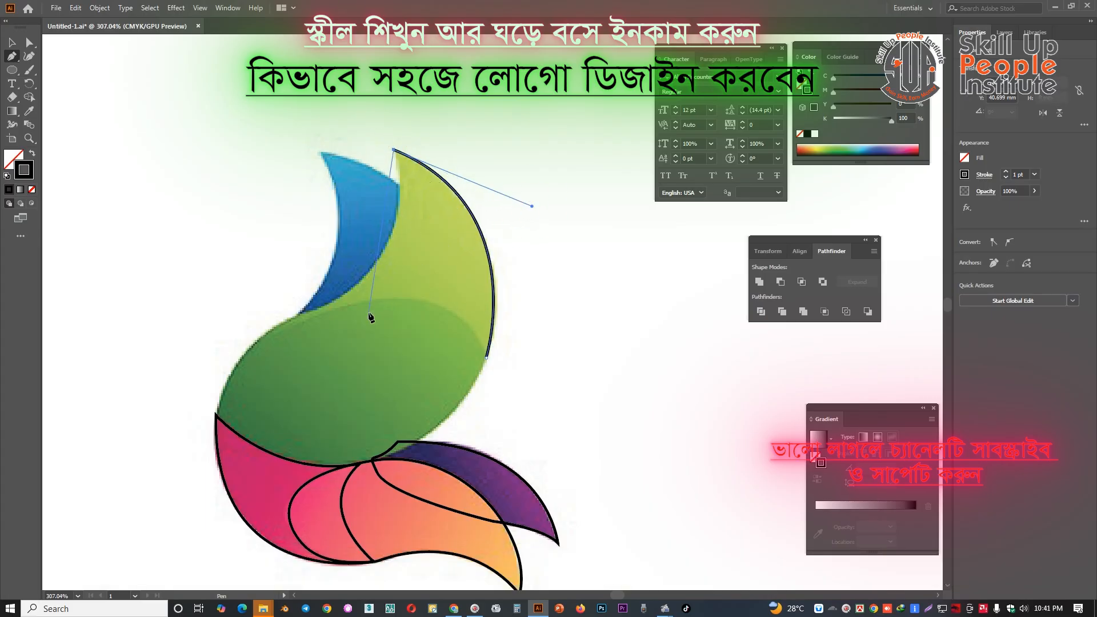
Trace the lime petal's inner edge along the blue petal and around the green body to the pink petal's upper corner
{"action": "left_click_drag", "start_coordinate": [328, 304], "coordinate": [219, 431]}
{"action": "key", "text": "alt"}
{"action": "key", "text": "alt"}
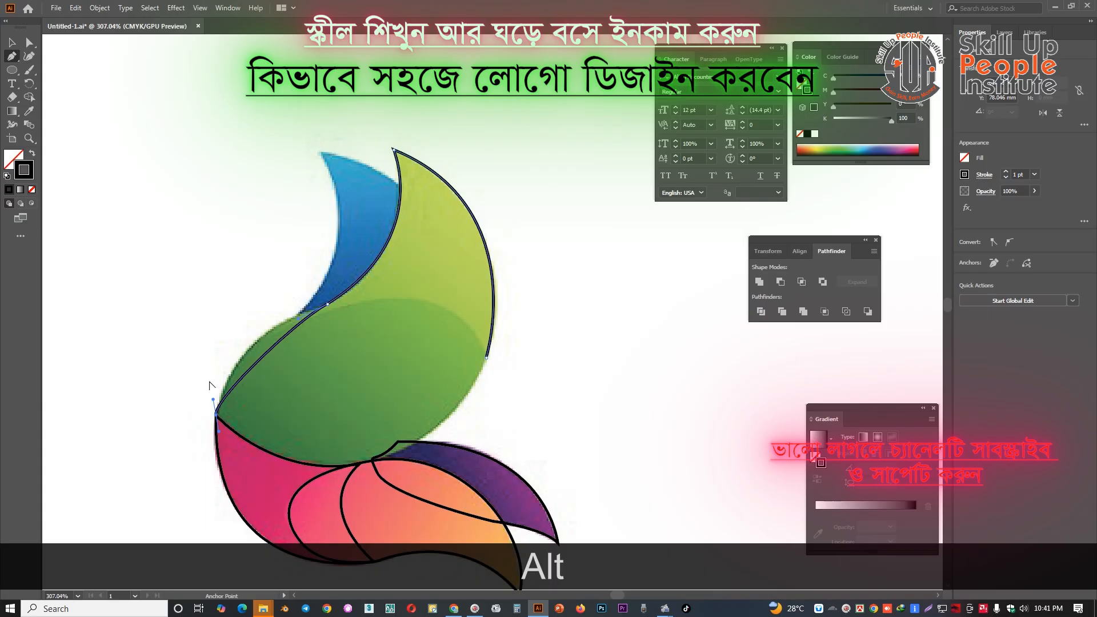
{"action": "left_click", "coordinate": [209, 381]}
{"action": "left_click_drag", "start_coordinate": [213, 402], "coordinate": [226, 336]}
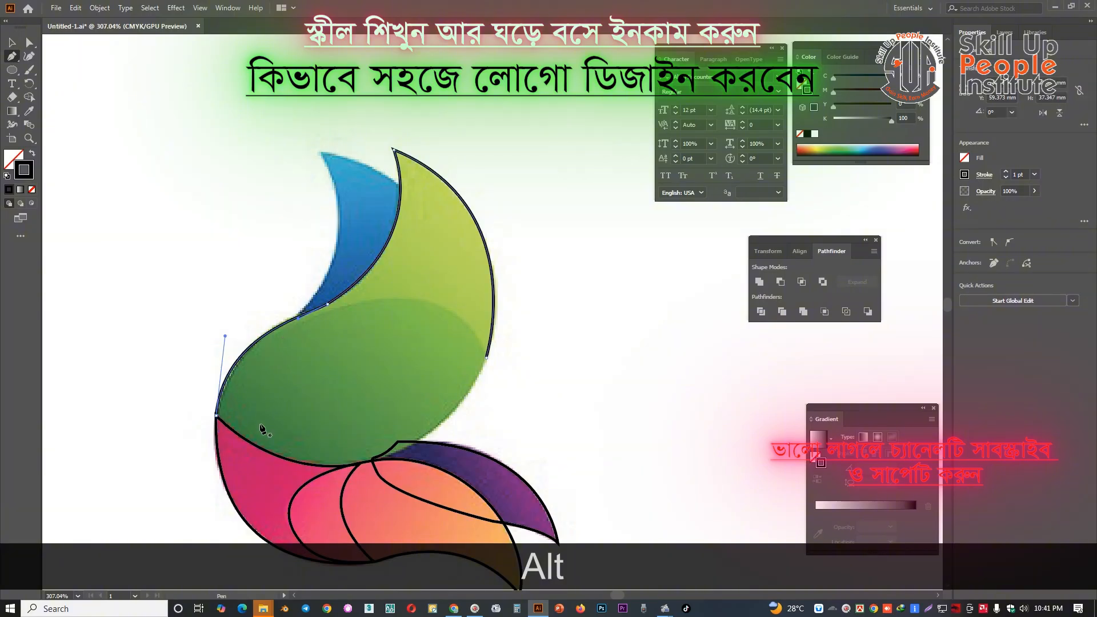
Close the lime petal's path at its starting anchor with a curve through the lower part of the green body
{"action": "key", "text": "space"}
{"action": "left_click_drag", "start_coordinate": [249, 449], "coordinate": [255, 389]}
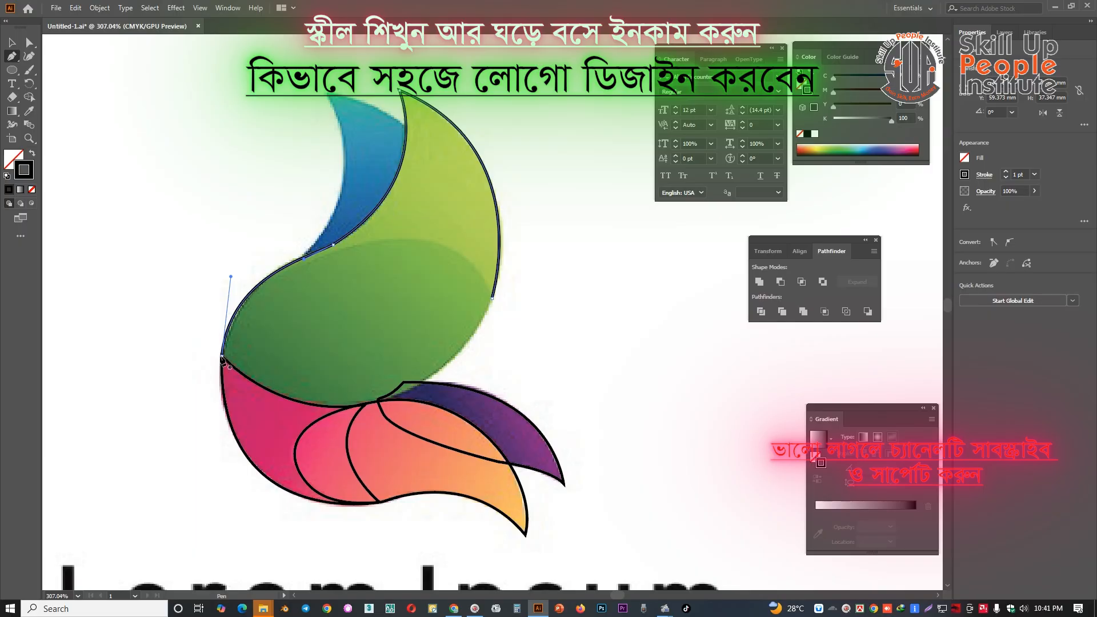
{"action": "left_click", "coordinate": [223, 358]}
{"action": "key", "text": "ctrl+z"}
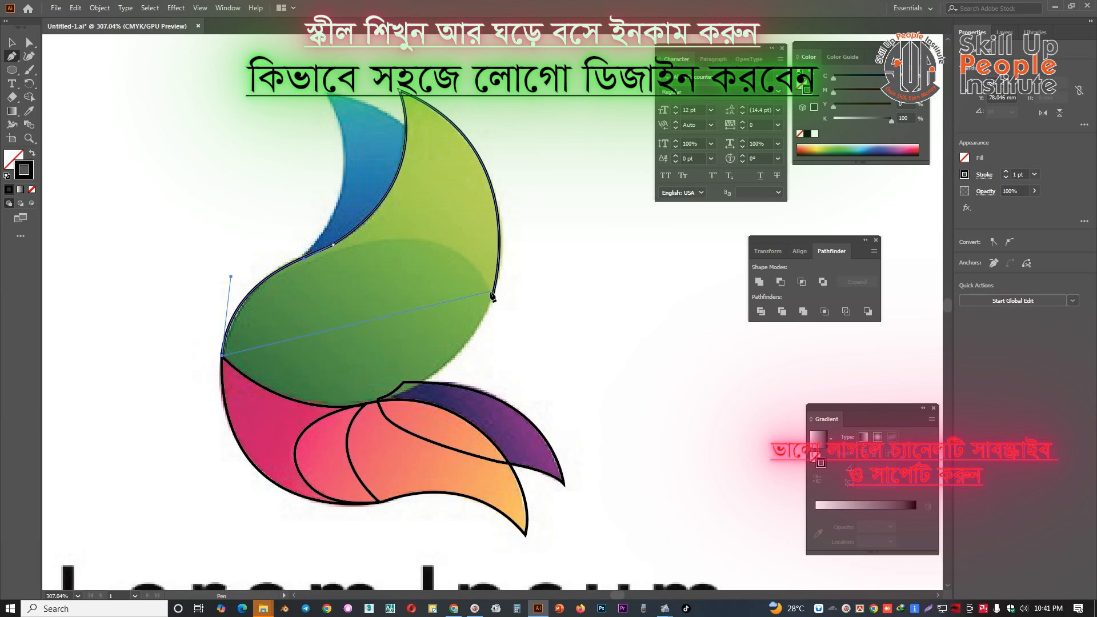
{"action": "left_click_drag", "start_coordinate": [492, 299], "coordinate": [538, 147]}
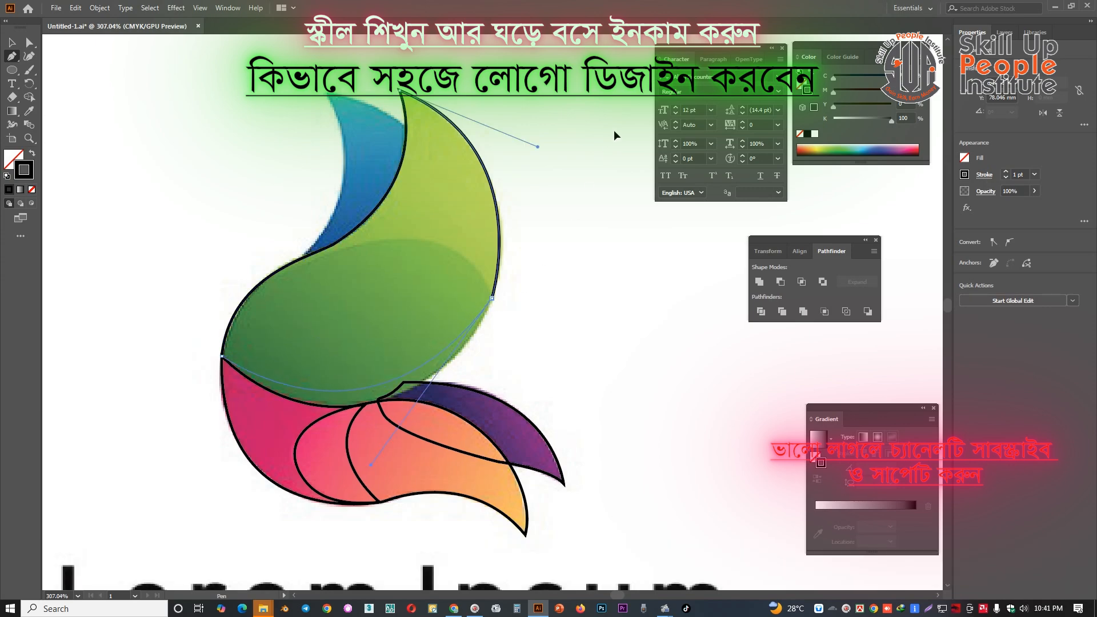
{"action": "key", "text": "space"}
{"action": "left_click_drag", "start_coordinate": [431, 278], "coordinate": [430, 269]}
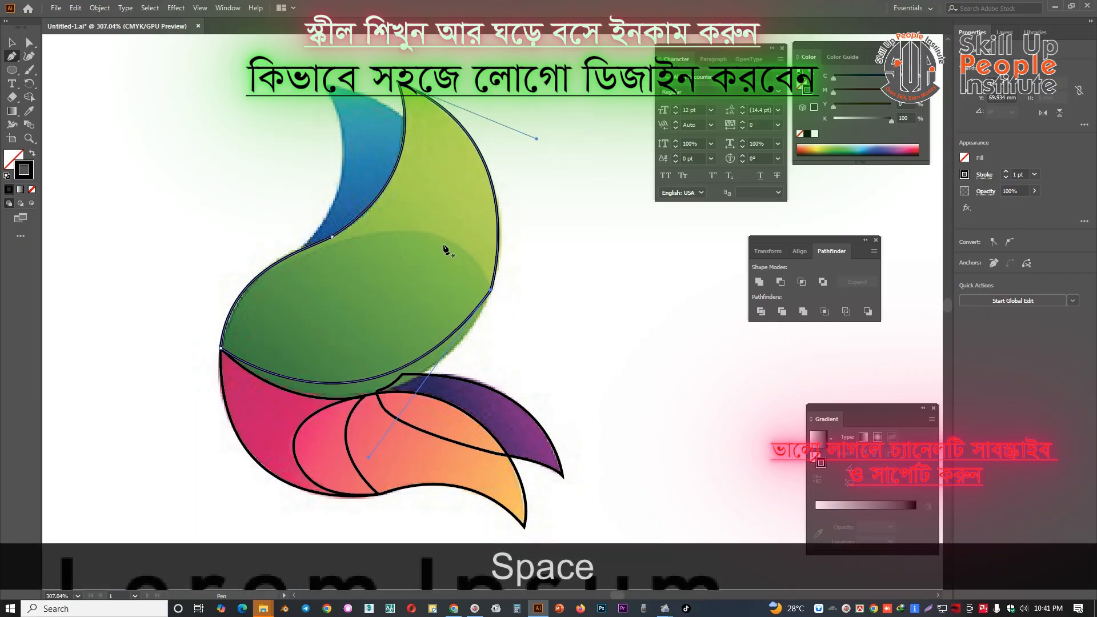
Start a separate Pen outline for the dark green shape and trace its upper edge around to the pink petal's corner
{"action": "key", "text": "v"}
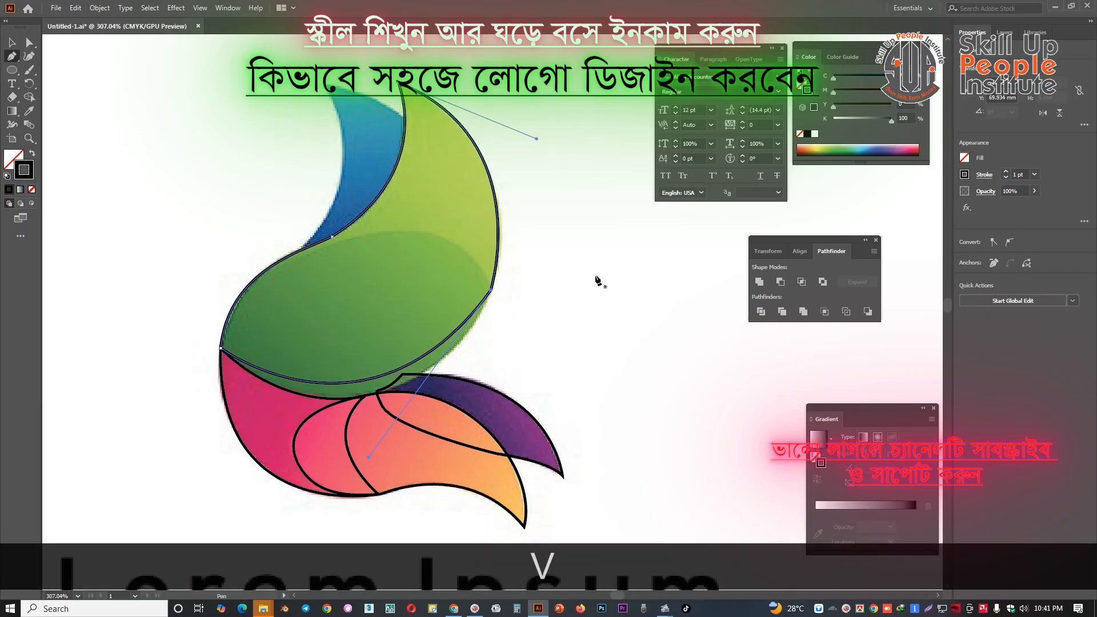
{"action": "left_click", "coordinate": [573, 303]}
{"action": "key", "text": "n"}
{"action": "key", "text": "p"}
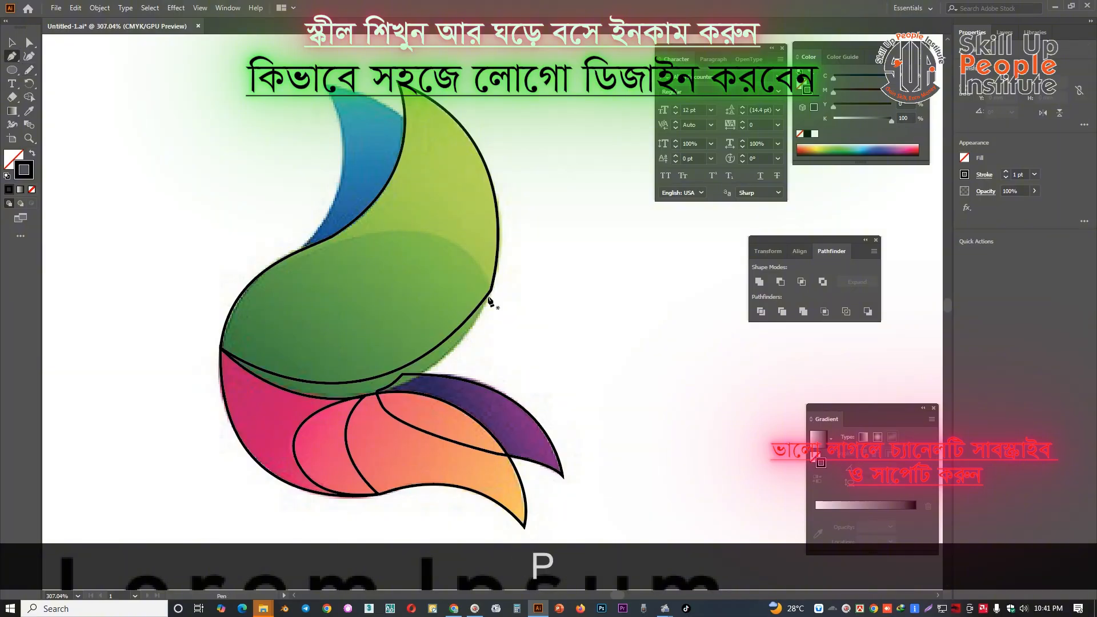
{"action": "left_click", "coordinate": [491, 290]}
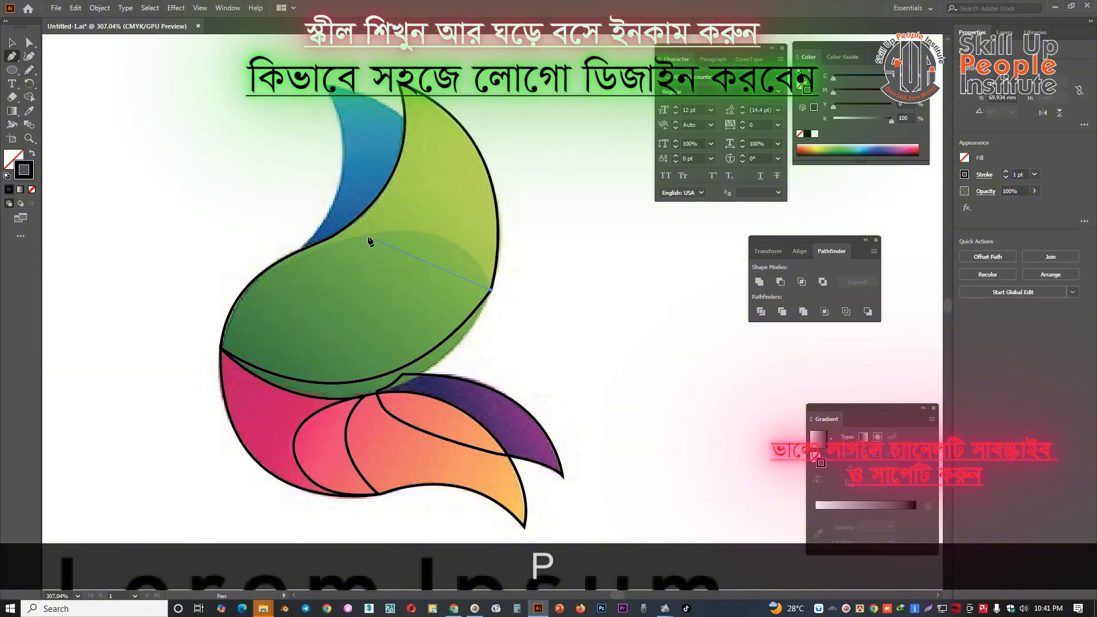
{"action": "left_click_drag", "start_coordinate": [369, 235], "coordinate": [282, 258]}
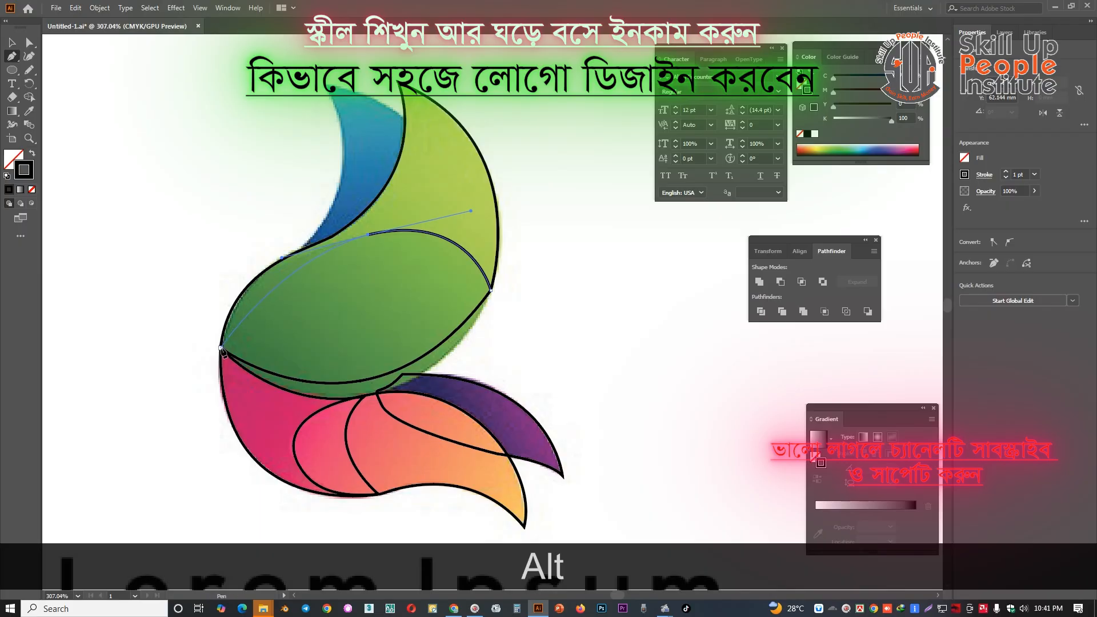
{"action": "left_click_drag", "start_coordinate": [222, 349], "coordinate": [219, 405]}
Close the dark green outline at its starting anchor and adjust the curve along its lower edge
{"action": "key", "text": "alt"}
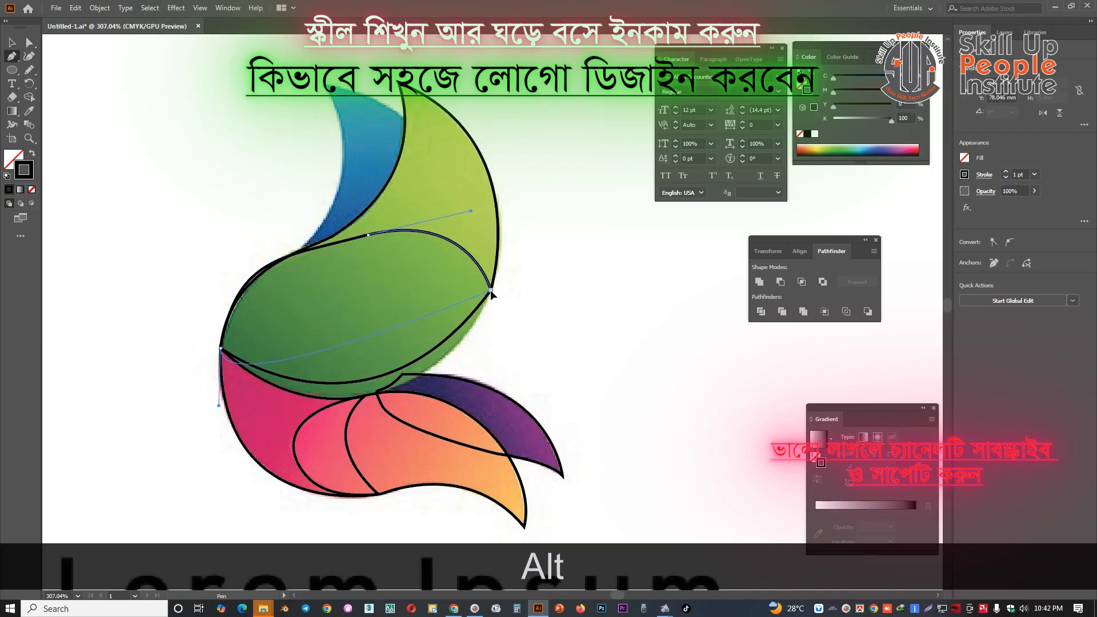
{"action": "left_click_drag", "start_coordinate": [492, 292], "coordinate": [443, 438]}
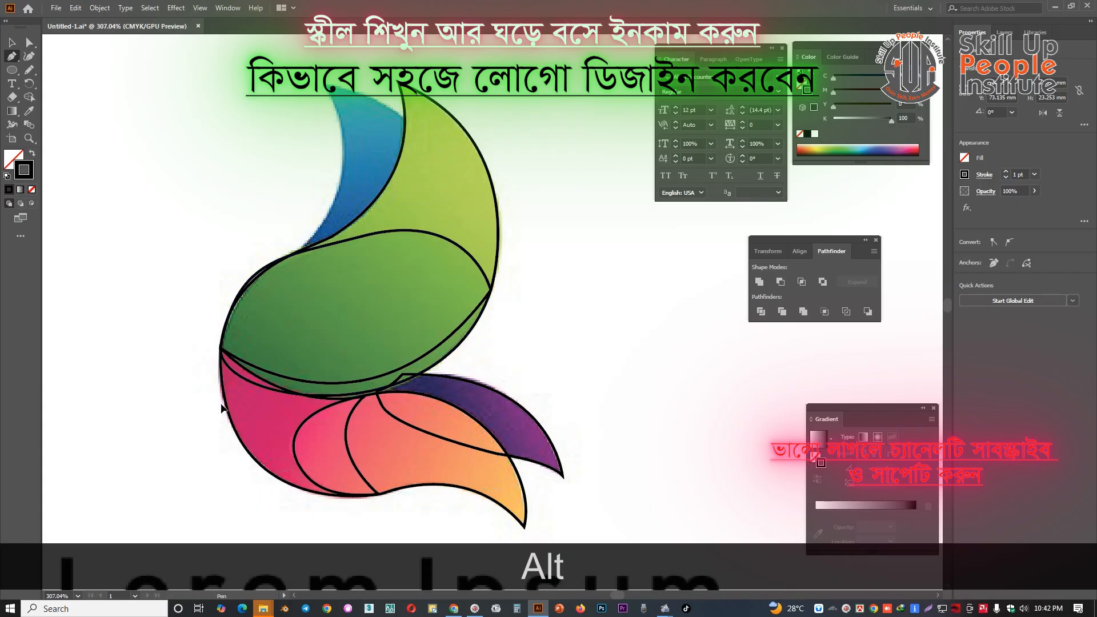
{"action": "left_click_drag", "start_coordinate": [221, 404], "coordinate": [265, 401]}
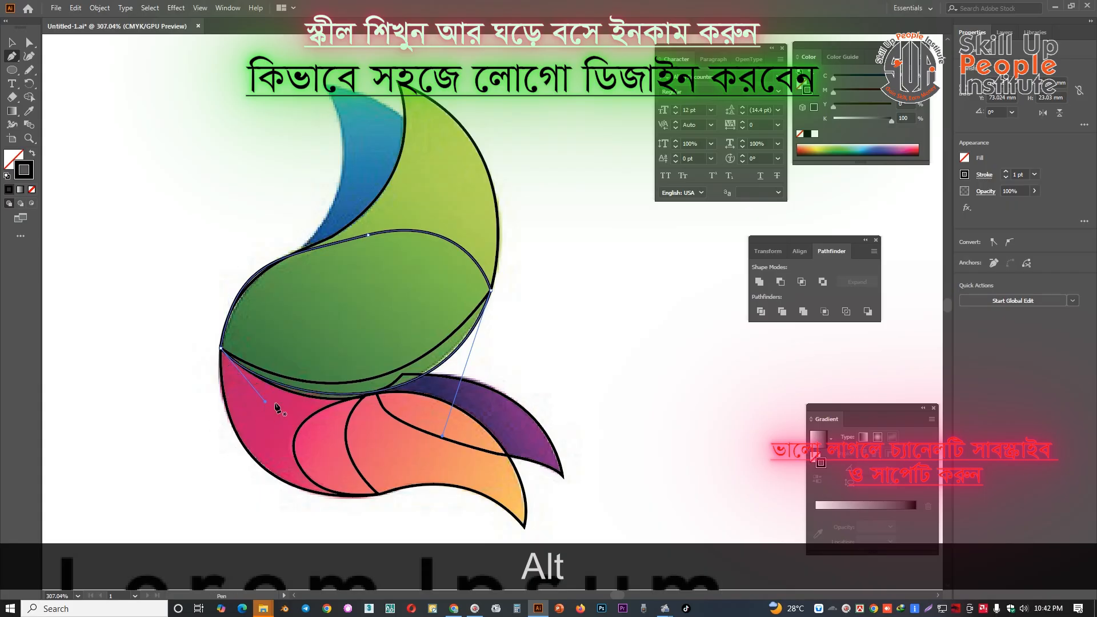
Select all traced outlines and move them off the reference image to the empty area beside it
{"action": "left_click_drag", "start_coordinate": [403, 395], "coordinate": [396, 338]}
{"action": "key", "text": "v"}
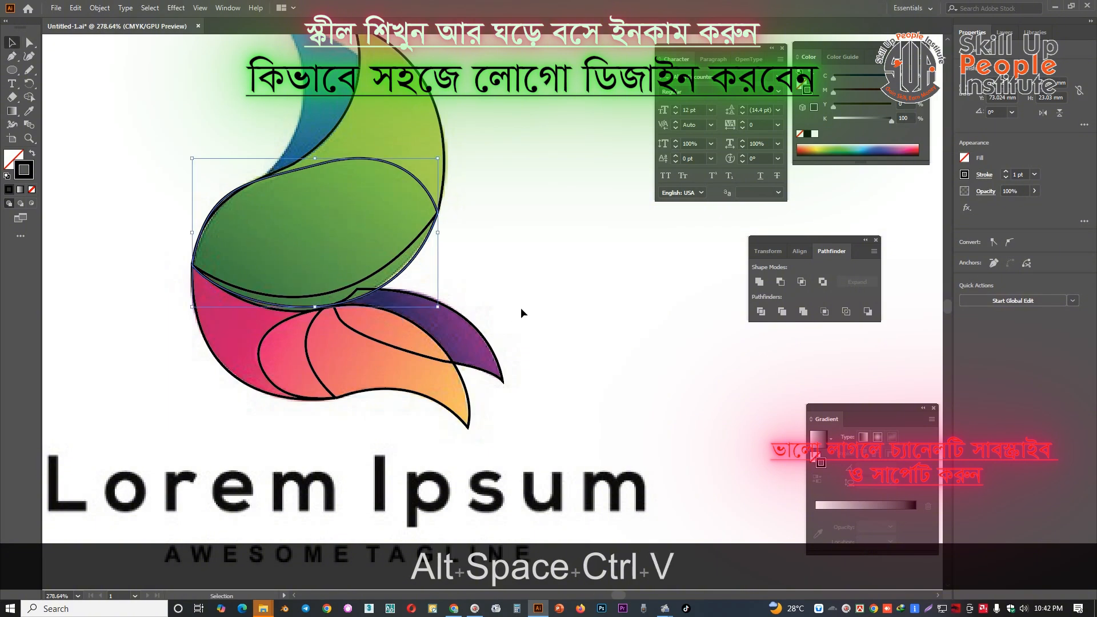
{"action": "left_click_drag", "start_coordinate": [521, 310], "coordinate": [443, 307]}
{"action": "left_click_drag", "start_coordinate": [266, 166], "coordinate": [509, 430]}
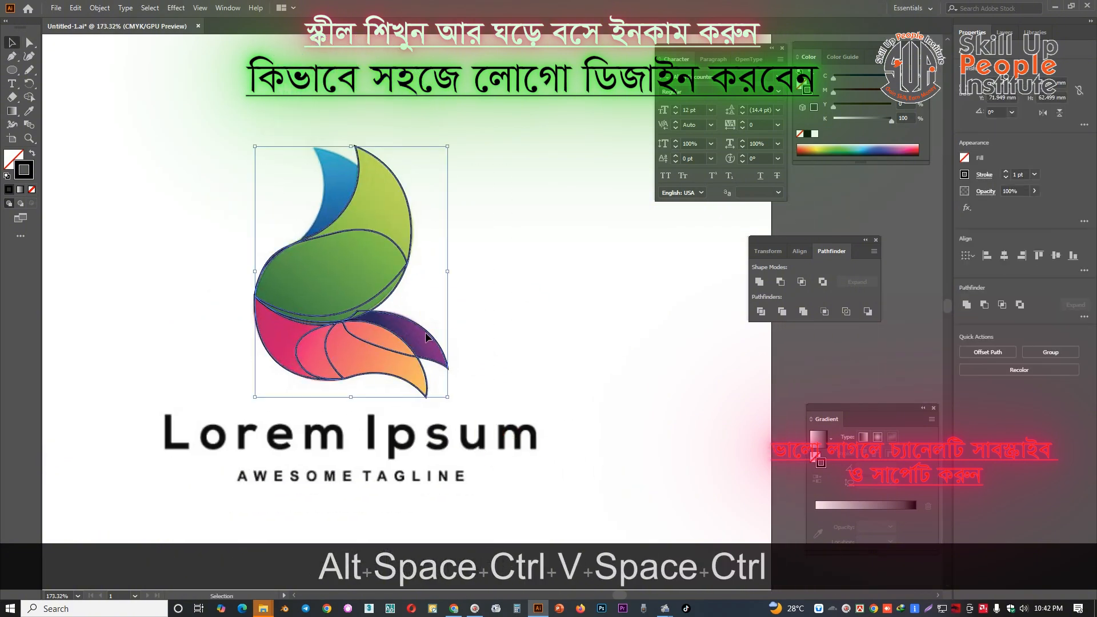
{"action": "left_click_drag", "start_coordinate": [426, 337], "coordinate": [491, 349]}
{"action": "left_click_drag", "start_coordinate": [561, 279], "coordinate": [470, 278]}
Fill the dark green shape and the lime petal with colours sampled from the reference using the Eyedropper
{"action": "key", "text": "i"}
{"action": "left_click", "coordinate": [209, 287]}
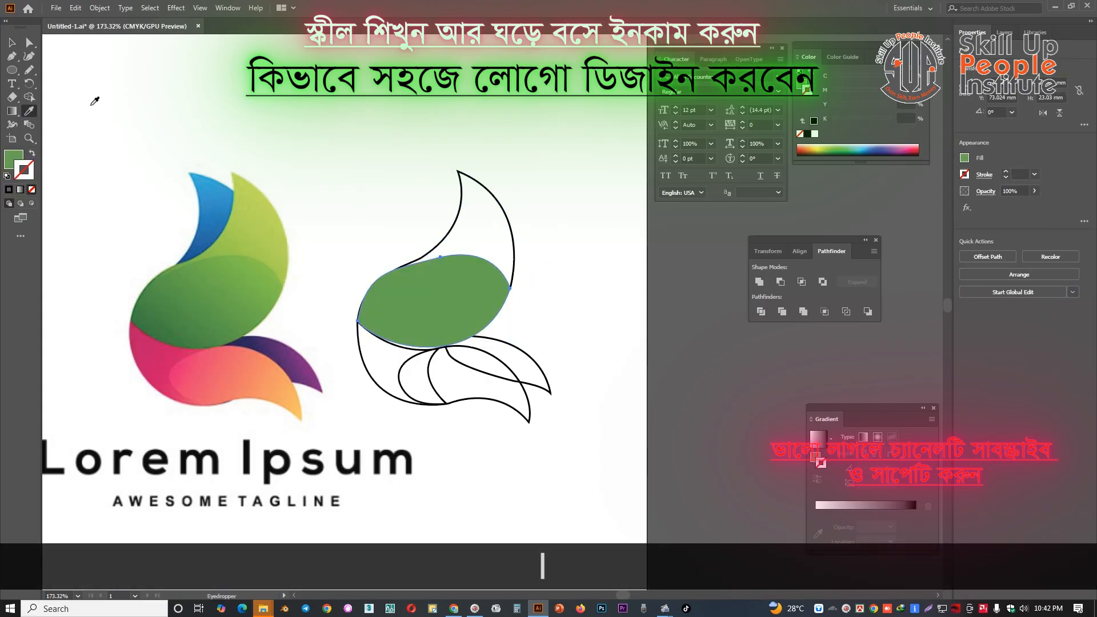
{"action": "left_click", "coordinate": [514, 213], "text": "ctrl"}
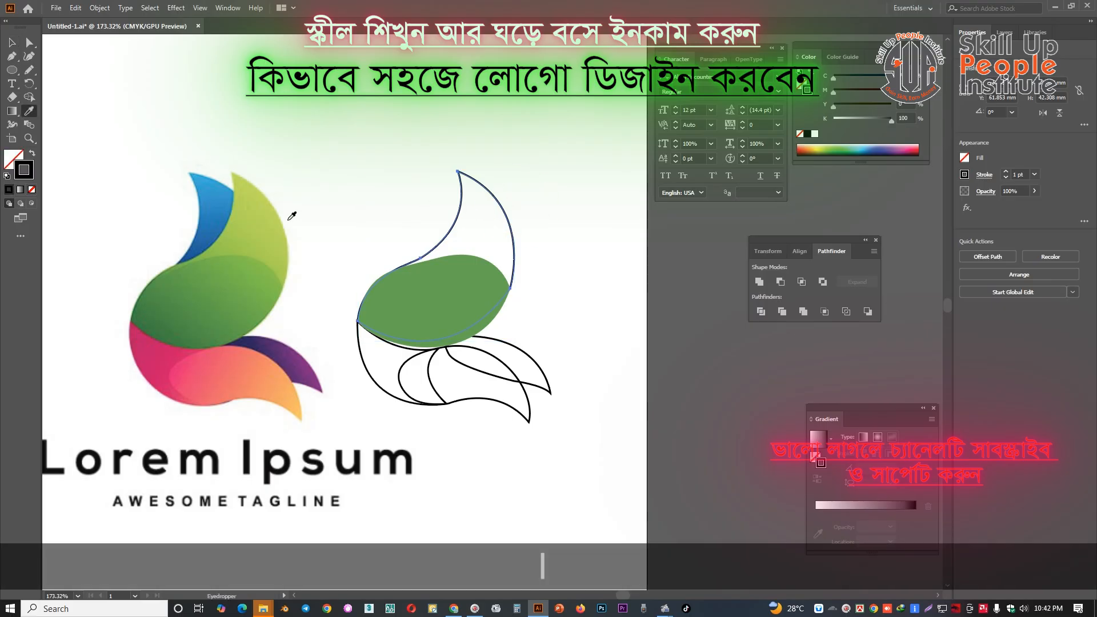
{"action": "left_click", "coordinate": [270, 223]}
{"action": "key", "text": "v"}
{"action": "left_click", "coordinate": [396, 167]}
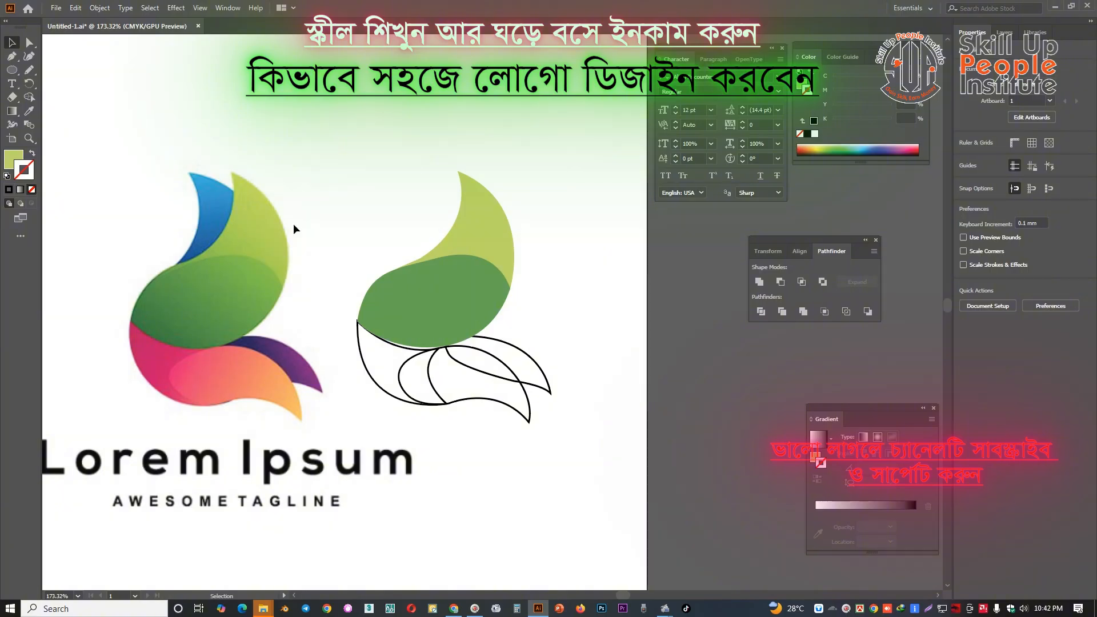
Undo the colour fills and the move so the outlines lie on the reference image again
{"action": "key", "text": "space"}
{"action": "left_click_drag", "start_coordinate": [370, 298], "coordinate": [463, 305]}
{"action": "key", "text": "space"}
{"action": "key", "text": "ctrl"}
{"action": "left_click_drag", "start_coordinate": [225, 188], "coordinate": [338, 242]}
{"action": "key", "text": "ctrl+z"}
{"action": "key", "text": "ctrl+z"}
{"action": "key", "text": "ctrl+z"}
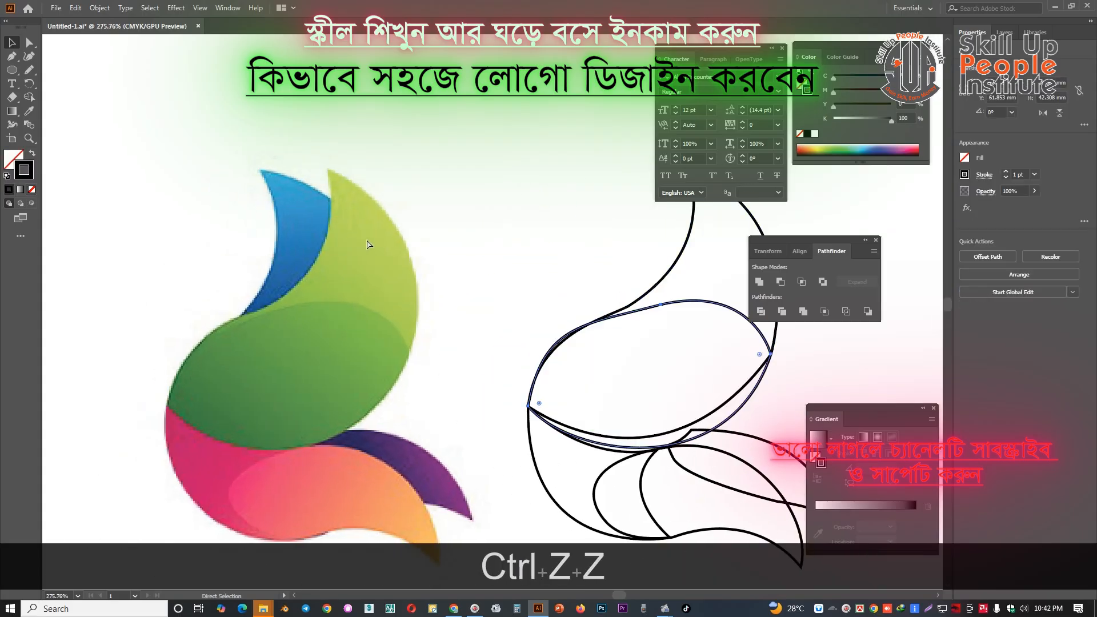
{"action": "key", "text": "space"}
{"action": "left_click_drag", "start_coordinate": [445, 246], "coordinate": [484, 247]}
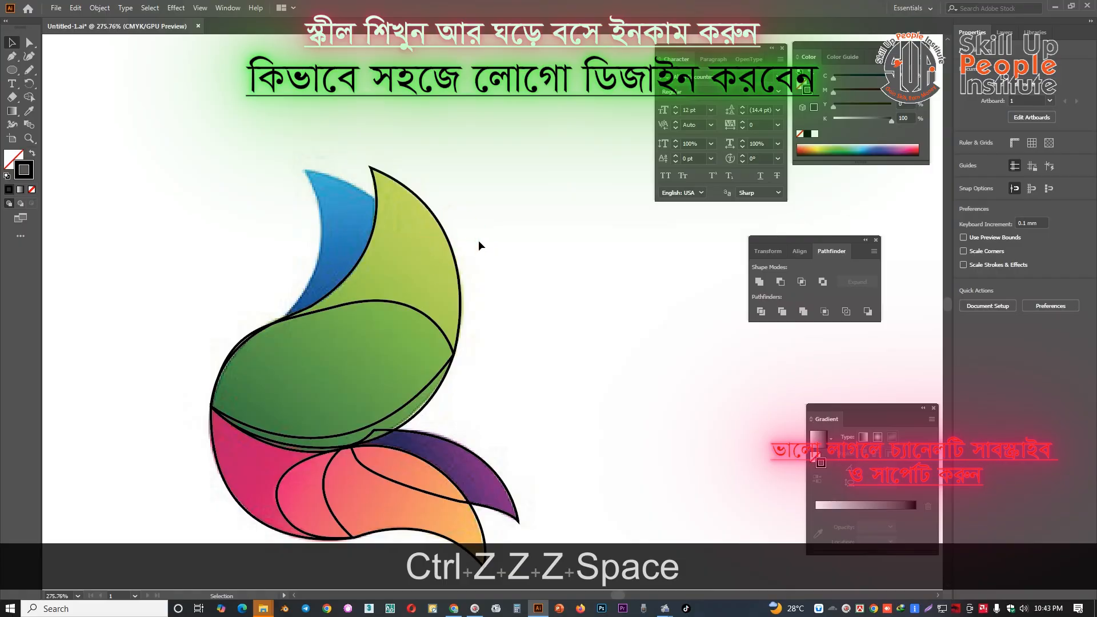
Start the blue petal's outline inside the lime petal, curve it to the pointed tip and remove the tip's outgoing handle
{"action": "key", "text": "p"}
{"action": "left_click", "coordinate": [395, 214]}
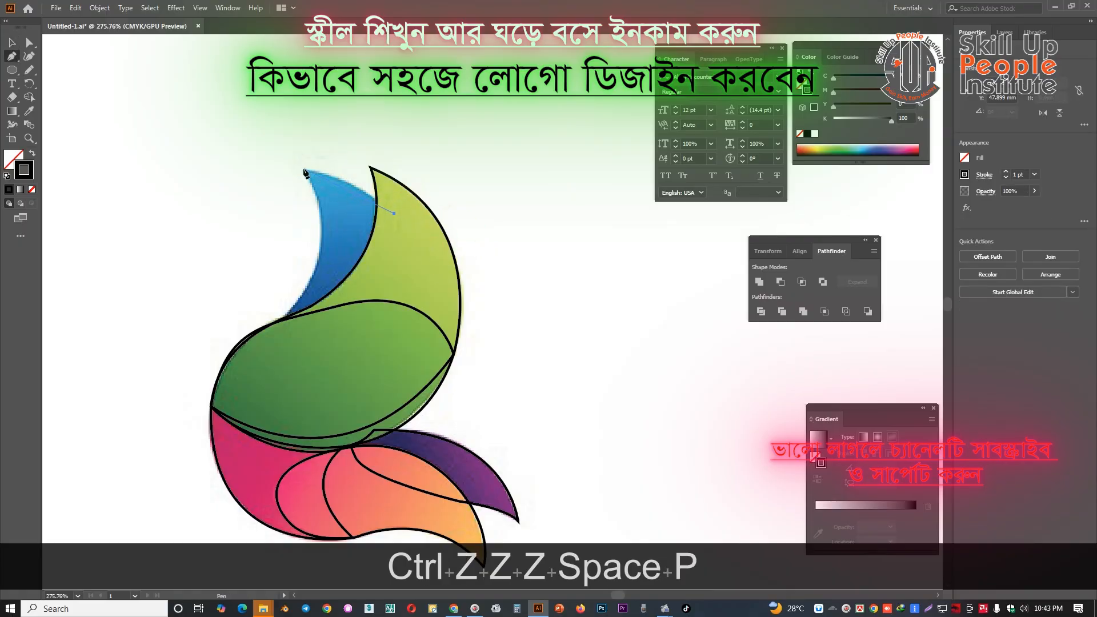
{"action": "mouse_move", "coordinate": [301, 169]}
{"action": "left_mouse_down"}
{"action": "mouse_move", "coordinate": [256, 164]}
{"action": "mouse_move", "coordinate": [321, 212]}
{"action": "left_mouse_up"}
{"action": "key", "text": "alt"}
{"action": "key", "text": "ctrl+alt+z"}
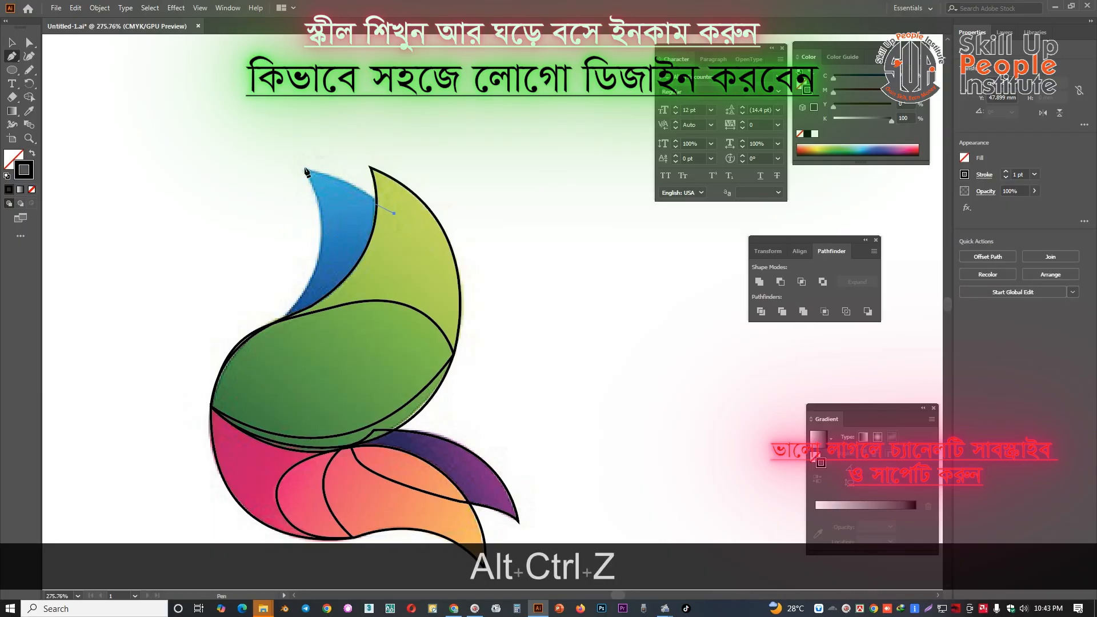
{"action": "left_click_drag", "start_coordinate": [305, 171], "coordinate": [263, 162]}
{"action": "key", "text": "alt"}
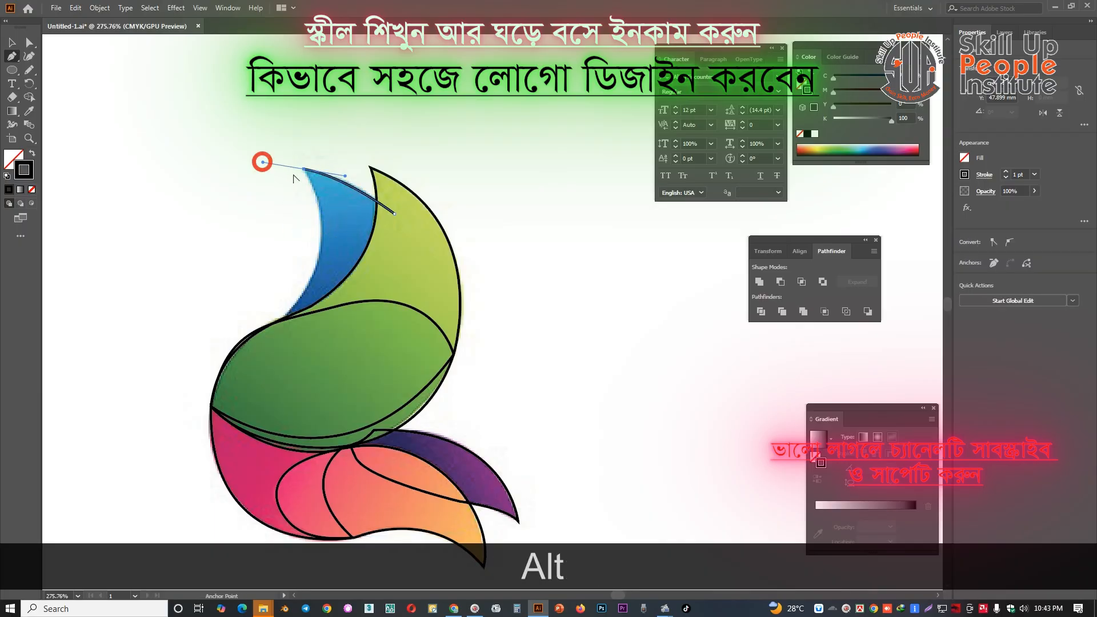
{"action": "left_click", "coordinate": [304, 170], "text": "alt"}
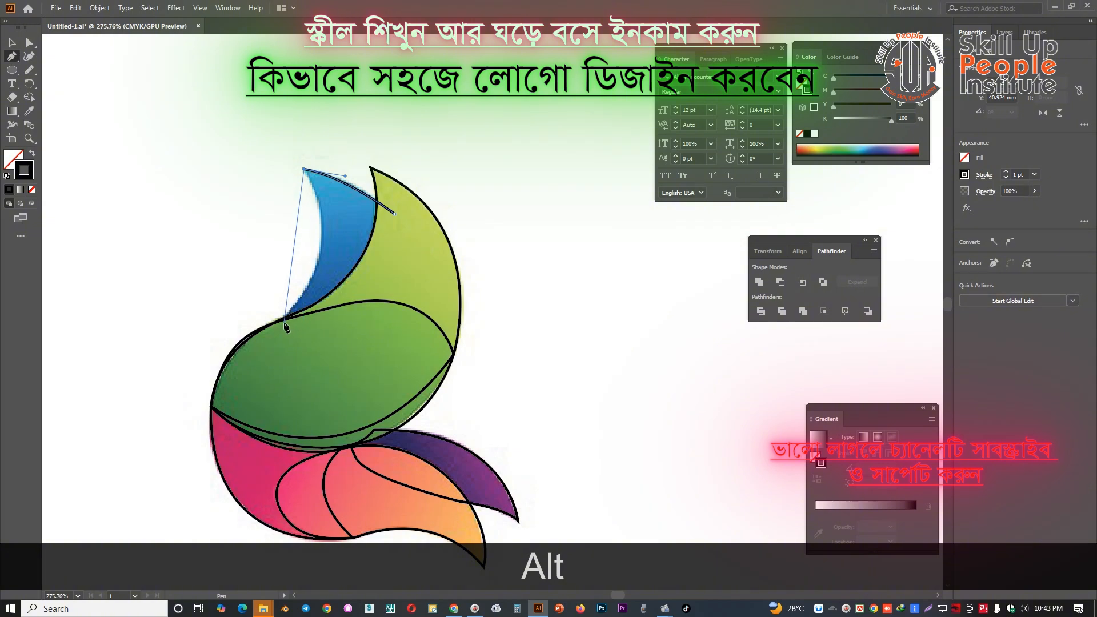
Trace the blue petal's outer edge down to the green shape and close the path inside the lime petal
{"action": "left_click", "coordinate": [279, 322]}
{"action": "left_click_drag", "start_coordinate": [266, 340], "coordinate": [350, 345]}
{"action": "key", "text": "alt"}
{"action": "left_click", "coordinate": [395, 214]}
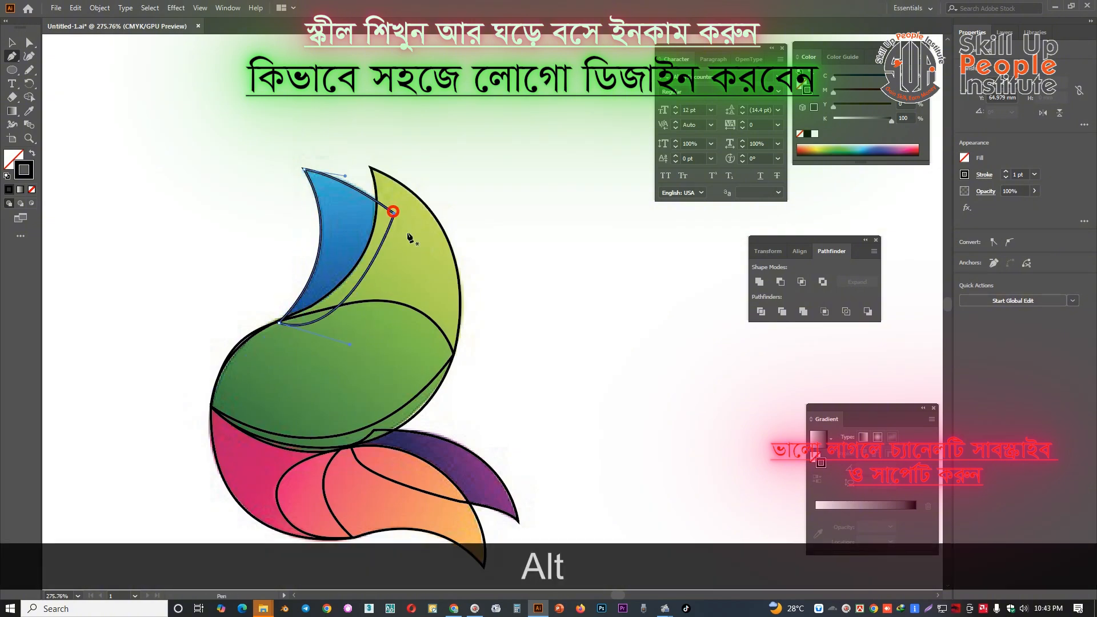
Select all traced outlines and duplicate them horizontally beside the reference image
{"action": "key", "text": "ctrl+space"}
{"action": "left_click_drag", "start_coordinate": [412, 239], "coordinate": [277, 248]}
{"action": "key", "text": "v"}
{"action": "left_click", "coordinate": [380, 208]}
{"action": "left_click_drag", "start_coordinate": [399, 156], "coordinate": [132, 427]}
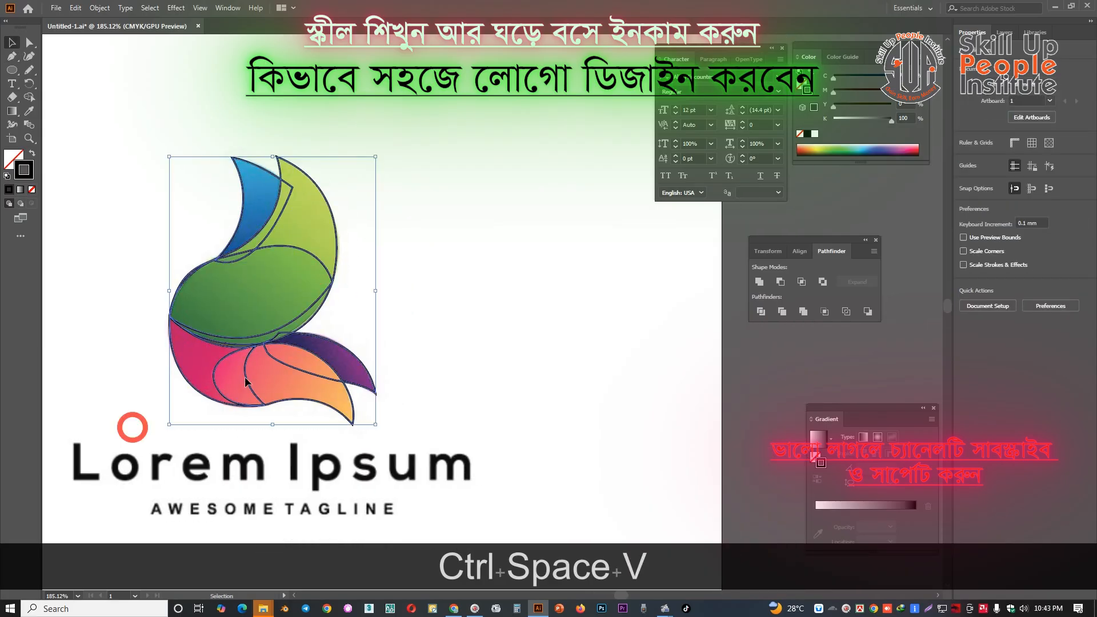
{"action": "left_click_drag", "start_coordinate": [275, 341], "coordinate": [538, 342]}
Fill the copied blue petal outline with the blue sampled from the reference and send it to the back
{"action": "left_click", "coordinate": [433, 233]}
{"action": "left_click", "coordinate": [520, 177]}
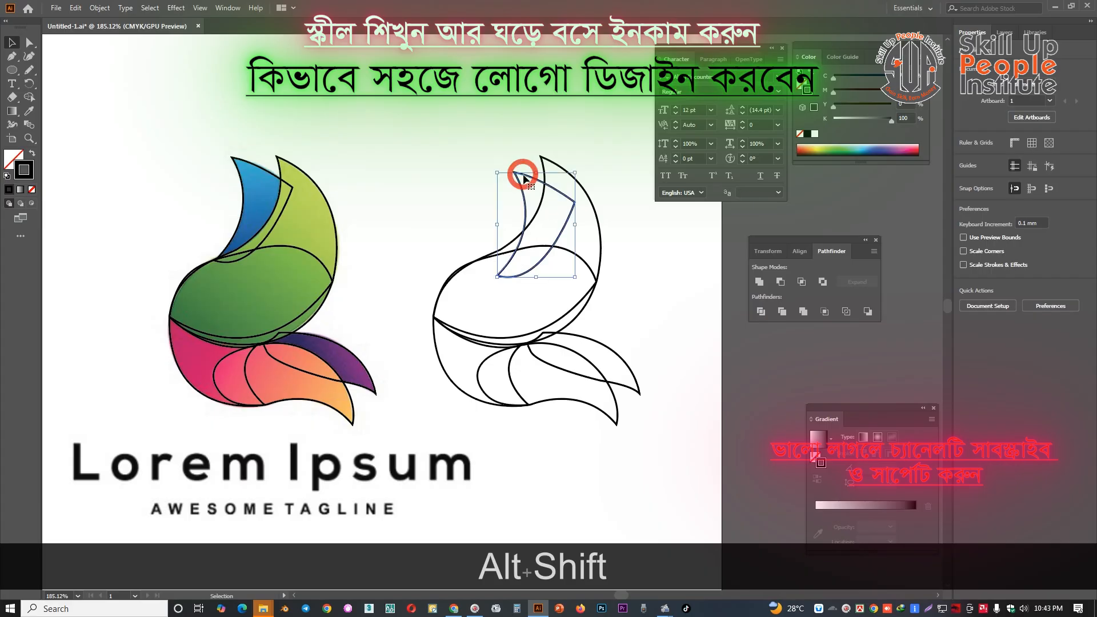
{"action": "key", "text": "ctrl+z"}
{"action": "key", "text": "i"}
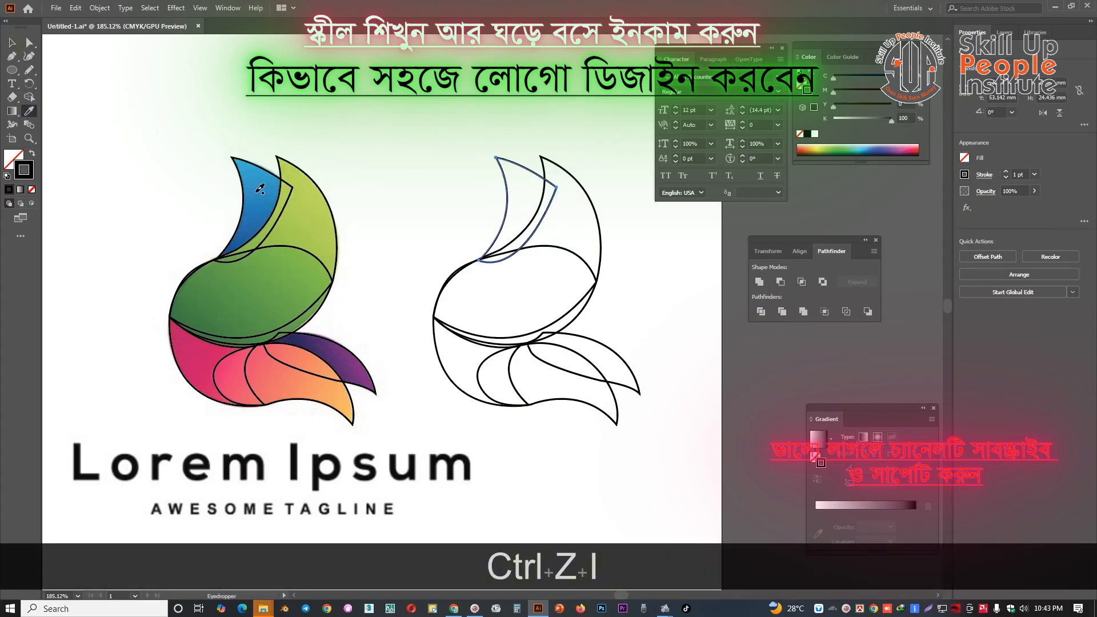
{"action": "left_click", "coordinate": [256, 193]}
{"action": "right_click", "coordinate": [467, 178]}
{"action": "mouse_move", "coordinate": [503, 368]}
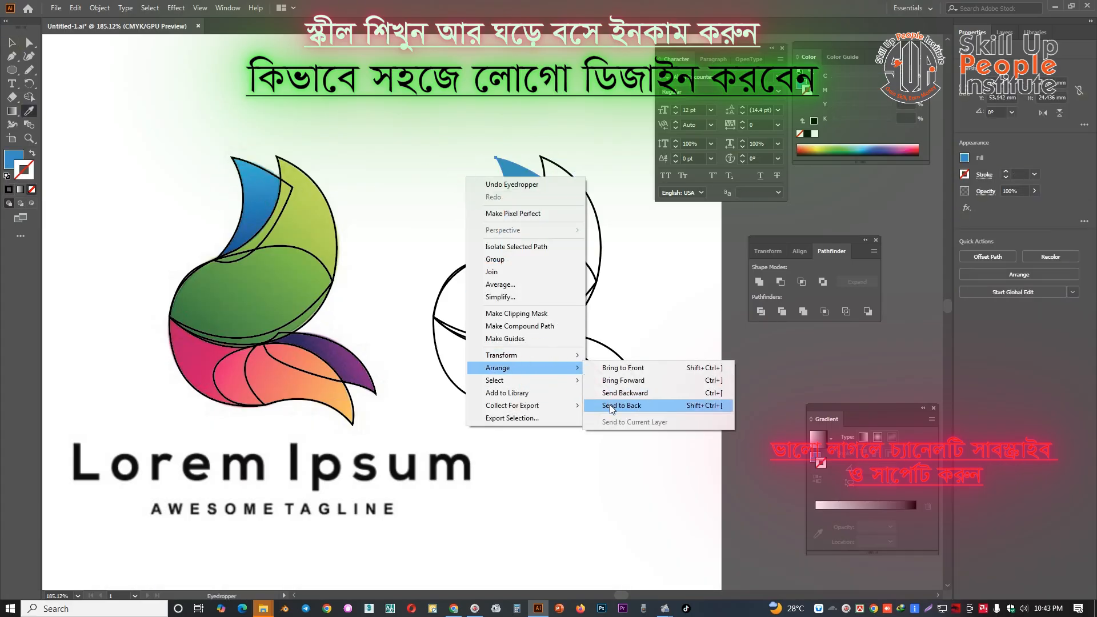
{"action": "left_click", "coordinate": [606, 405]}
Fill the copied lime petal outline with the lime green sampled from the reference
{"action": "left_click", "coordinate": [13, 43]}
{"action": "left_click", "coordinate": [558, 217]}
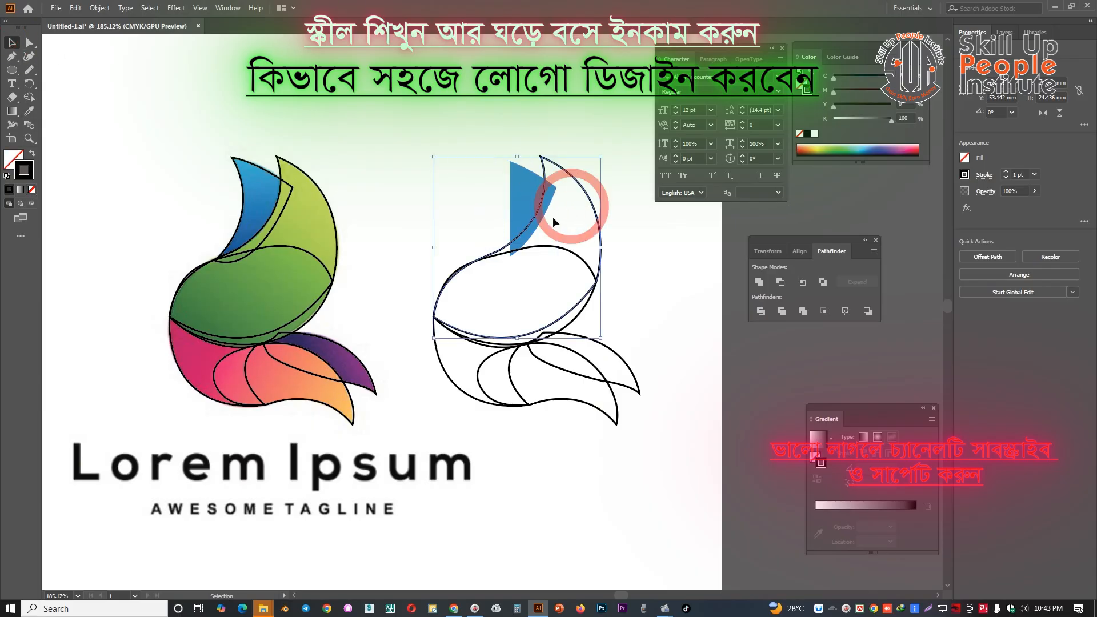
{"action": "key", "text": "i"}
{"action": "left_click", "coordinate": [309, 216]}
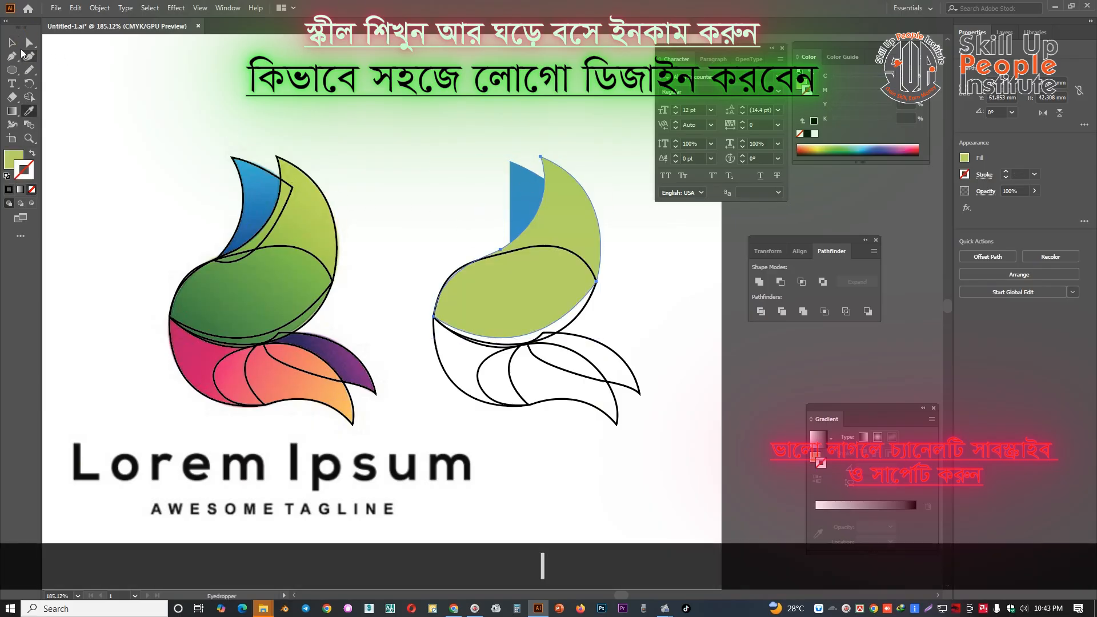
Fill the copied central body outline with the dark green sampled from the reference
{"action": "left_click", "coordinate": [11, 42]}
{"action": "left_click", "coordinate": [657, 233]}
{"action": "left_click", "coordinate": [592, 261]}
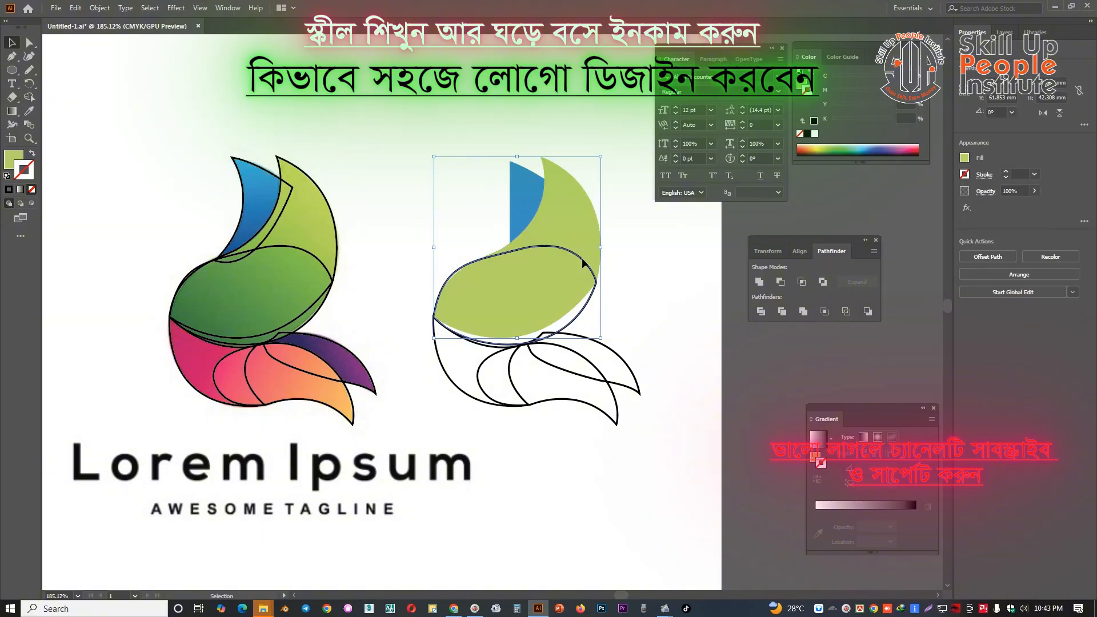
{"action": "key", "text": "i"}
{"action": "left_click", "coordinate": [205, 294]}
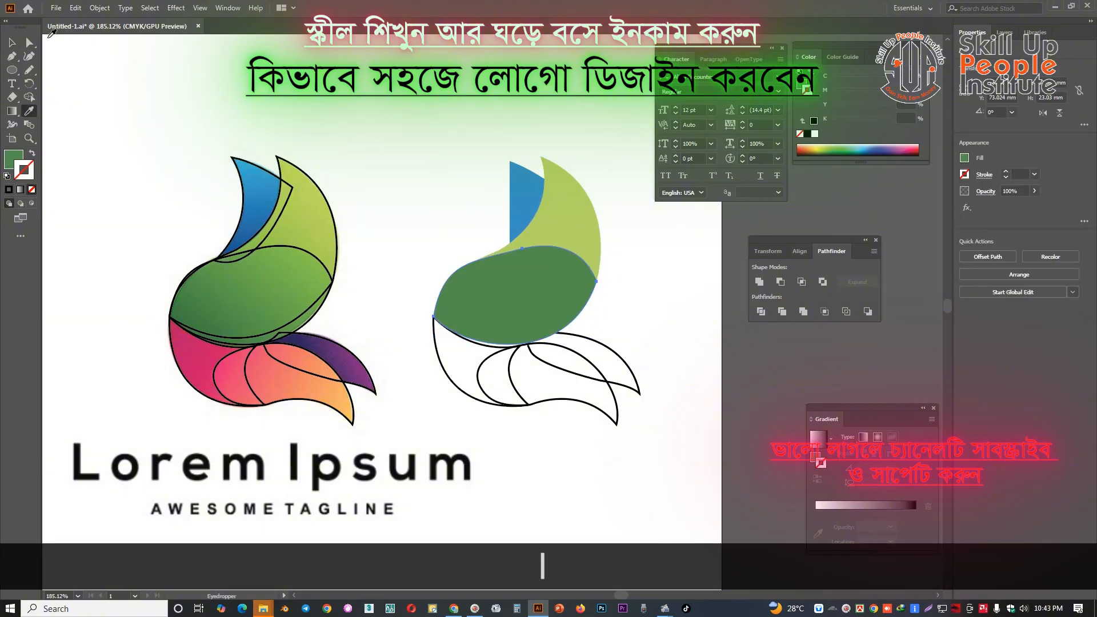
Fill the copied tail petal outline with the sampled purple and send it to the back
{"action": "left_click", "coordinate": [11, 43]}
{"action": "left_click", "coordinate": [607, 361]}
{"action": "key", "text": "i"}
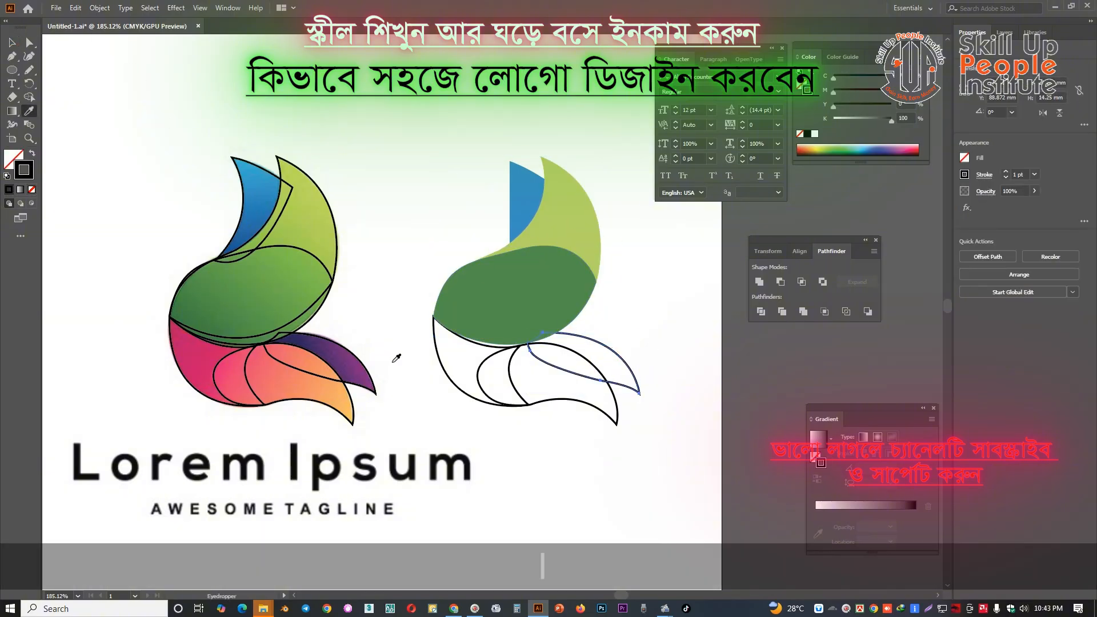
{"action": "left_click", "coordinate": [361, 365]}
{"action": "left_click", "coordinate": [11, 44]}
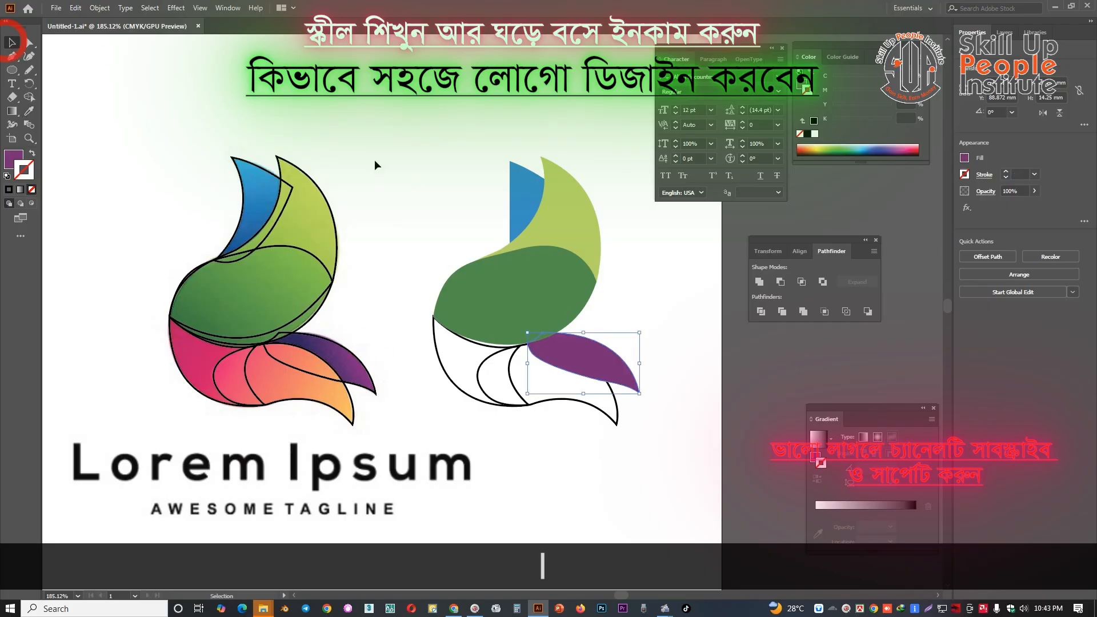
{"action": "right_click", "coordinate": [383, 163]}
{"action": "mouse_move", "coordinate": [460, 351]}
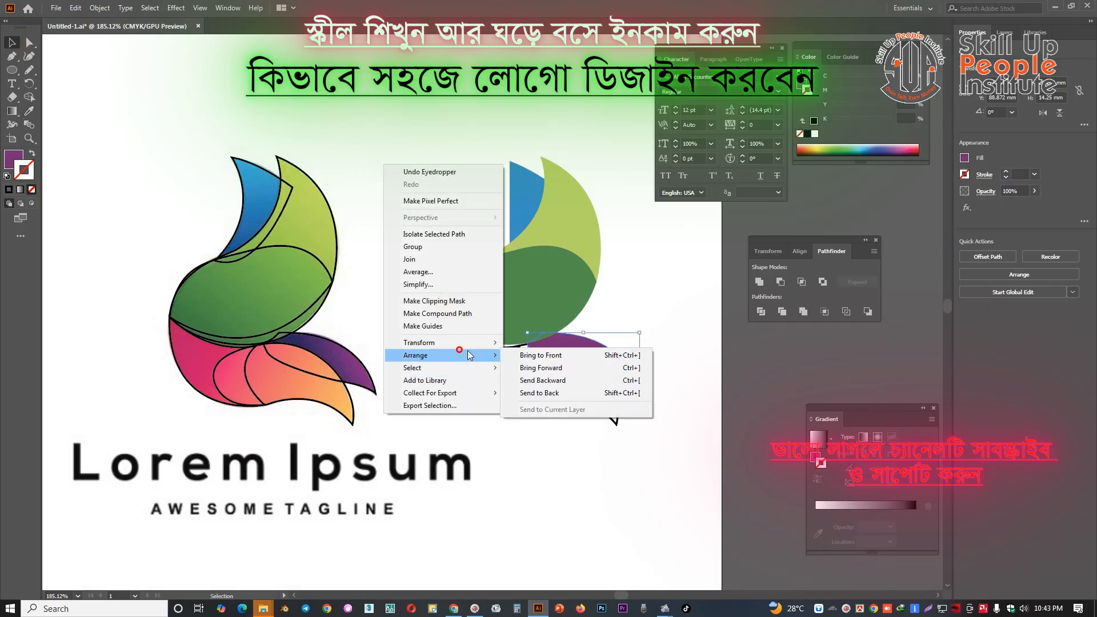
{"action": "left_click", "coordinate": [536, 393]}
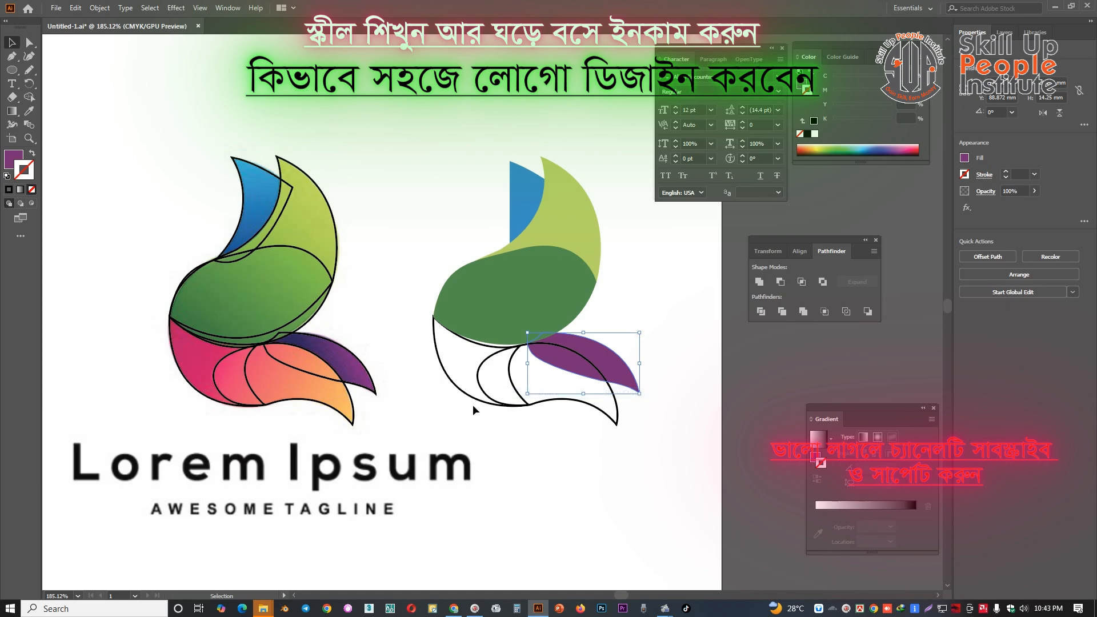
Fill the copied outline of the orange petal with the salmon orange sampled from the reference
{"action": "left_click", "coordinate": [509, 380]}
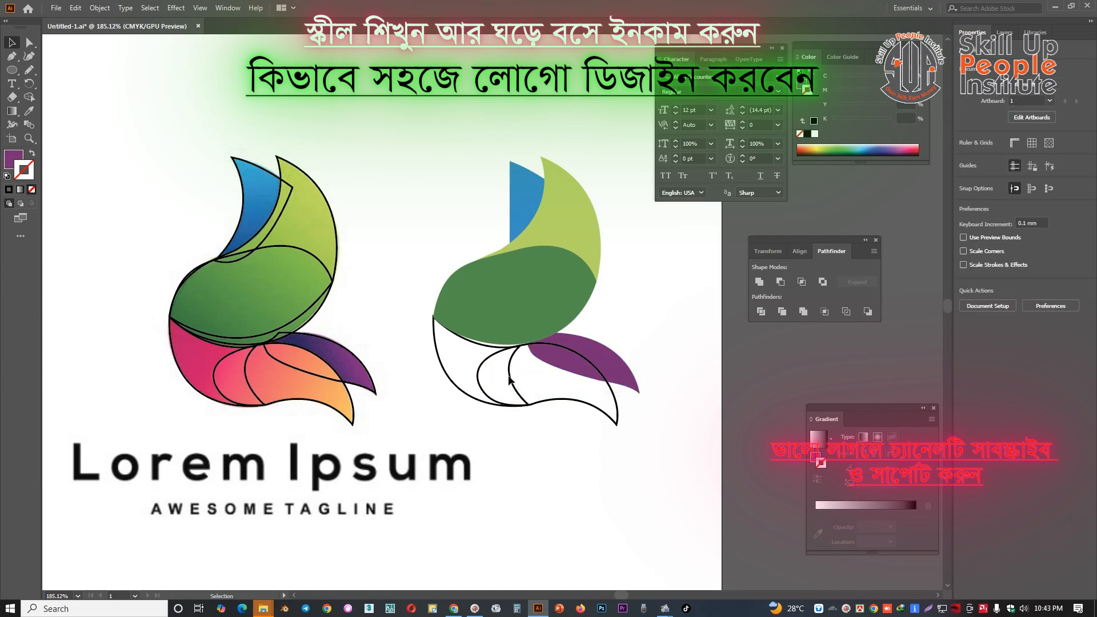
{"action": "left_click", "coordinate": [496, 379]}
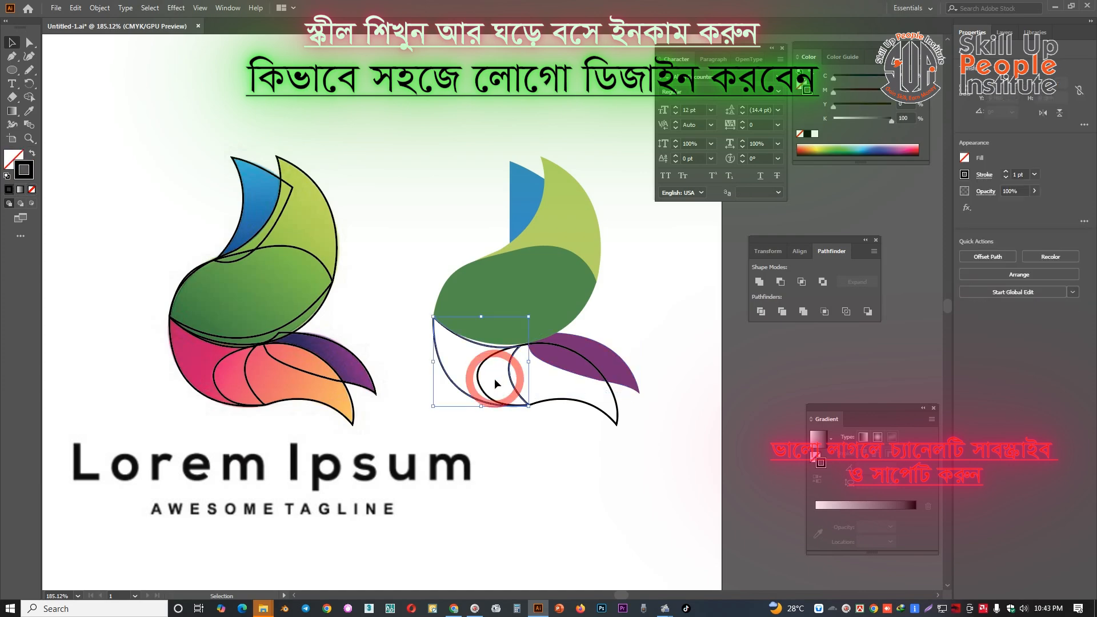
{"action": "left_click", "coordinate": [541, 379]}
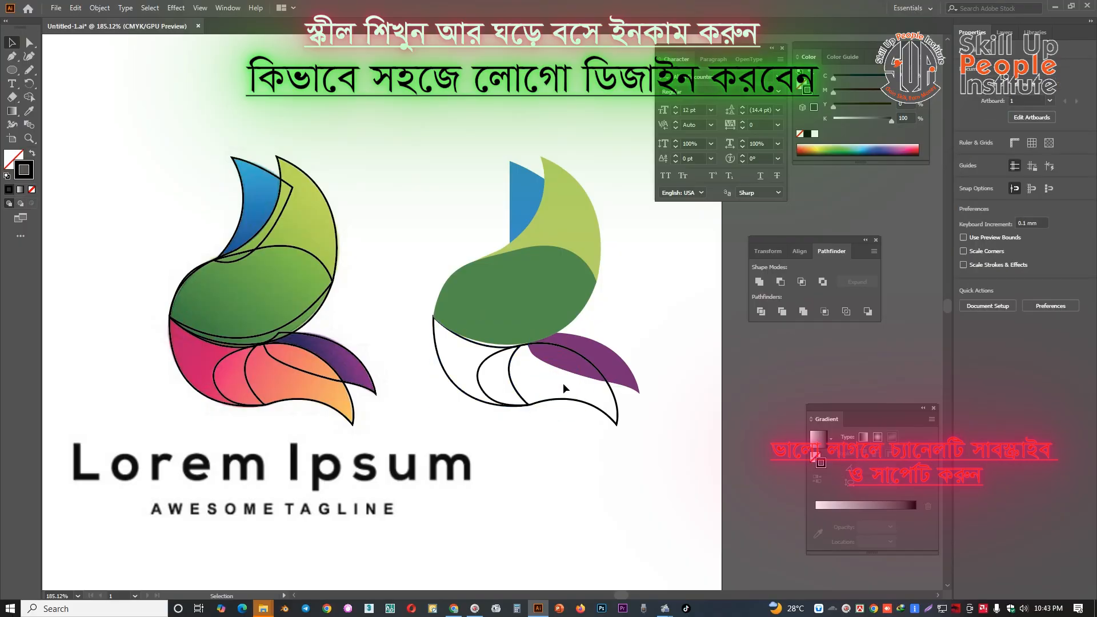
{"action": "left_click_drag", "start_coordinate": [598, 406], "coordinate": [587, 415]}
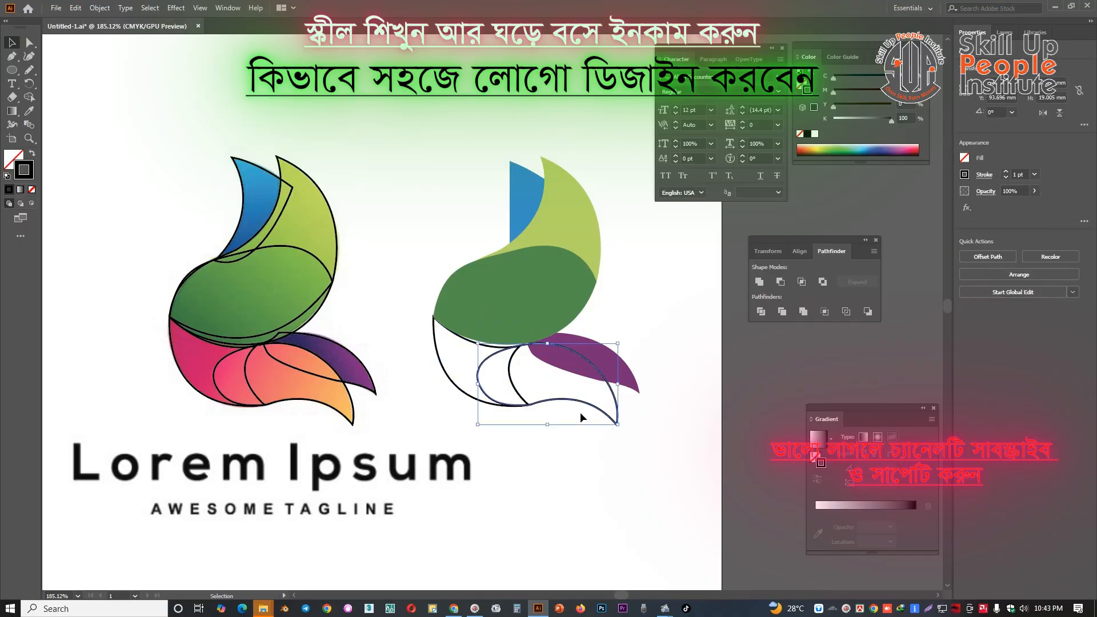
{"action": "key", "text": "i"}
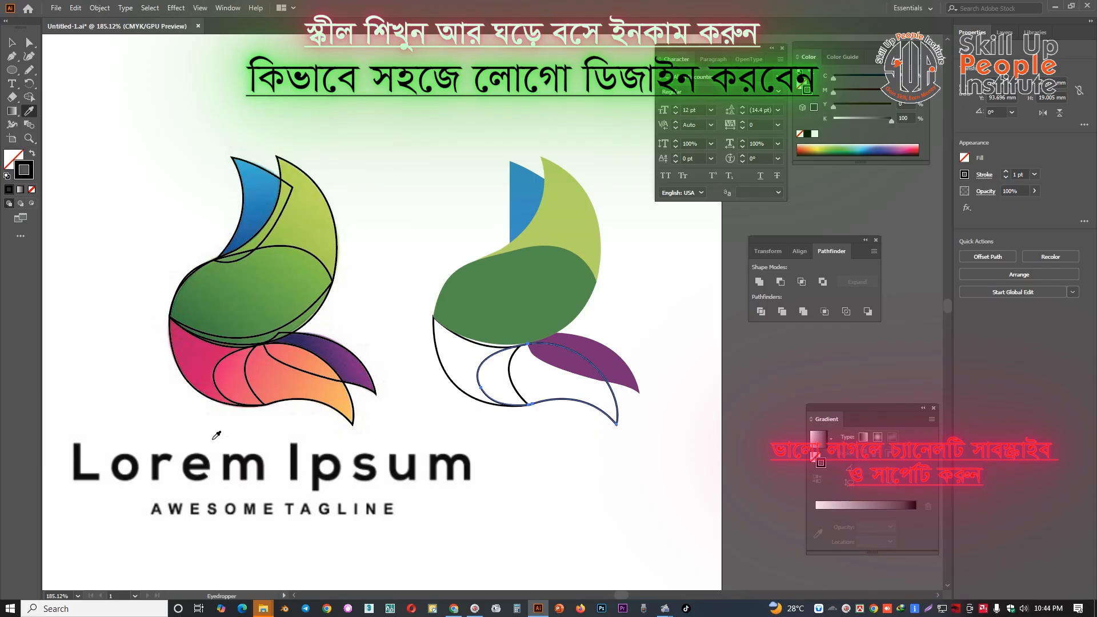
{"action": "key", "text": "space"}
{"action": "left_click_drag", "start_coordinate": [558, 381], "coordinate": [536, 379]}
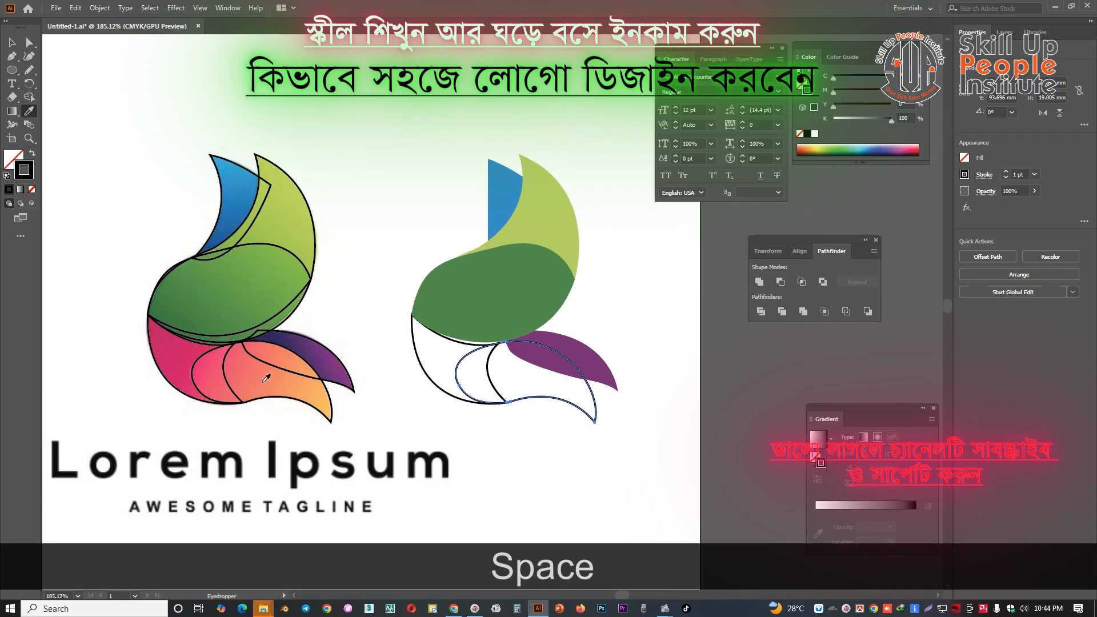
{"action": "left_click", "coordinate": [264, 387]}
Fill the copied outline below the green body with the magenta pink sampled from the reference
{"action": "key", "text": "space"}
{"action": "left_click_drag", "start_coordinate": [315, 396], "coordinate": [318, 363]}
{"action": "key", "text": "v"}
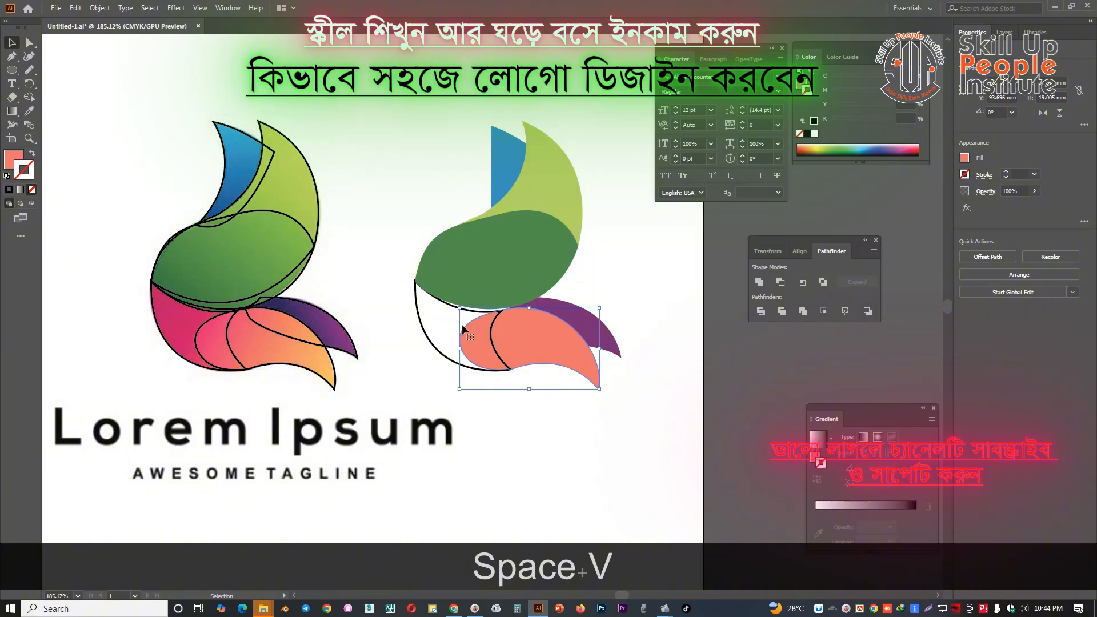
{"action": "left_click", "coordinate": [417, 331]}
{"action": "key", "text": "i"}
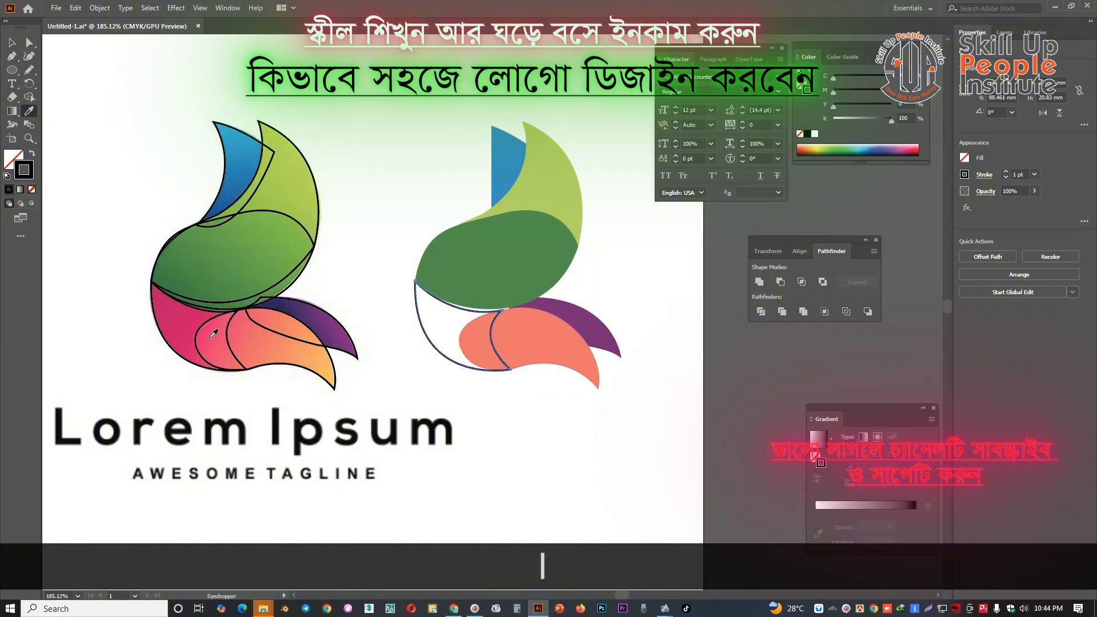
{"action": "left_click", "coordinate": [173, 310]}
{"action": "left_click", "coordinate": [12, 43]}
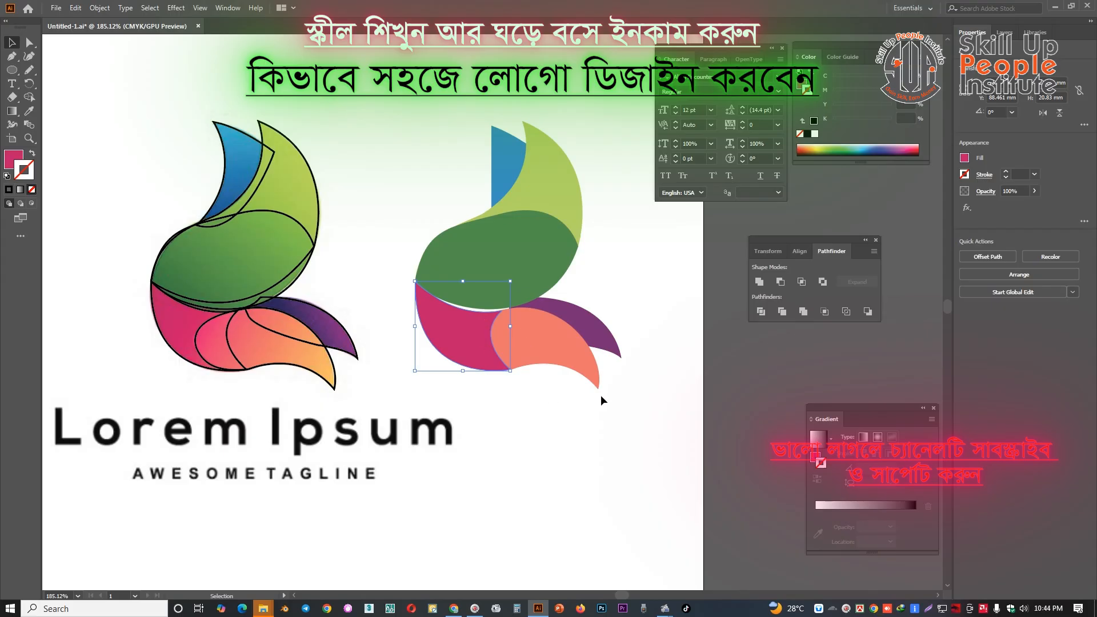
Select the pink, orange and purple petals together and nudge them up three increments to close the gap below the green body
{"action": "left_click_drag", "start_coordinate": [601, 395], "coordinate": [464, 336]}
{"action": "key", "text": "Up"}
{"action": "key", "text": "Up"}
{"action": "key", "text": "Up"}
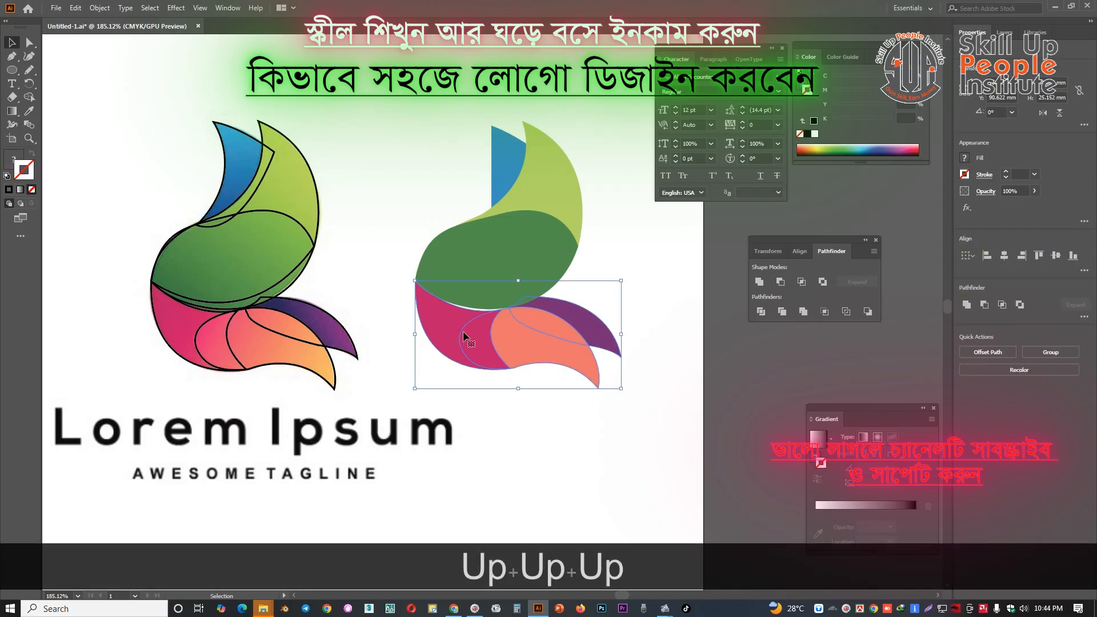
Select all coloured petals of the copied logo and bring them to the front
{"action": "left_click_drag", "start_coordinate": [640, 250], "coordinate": [594, 261]}
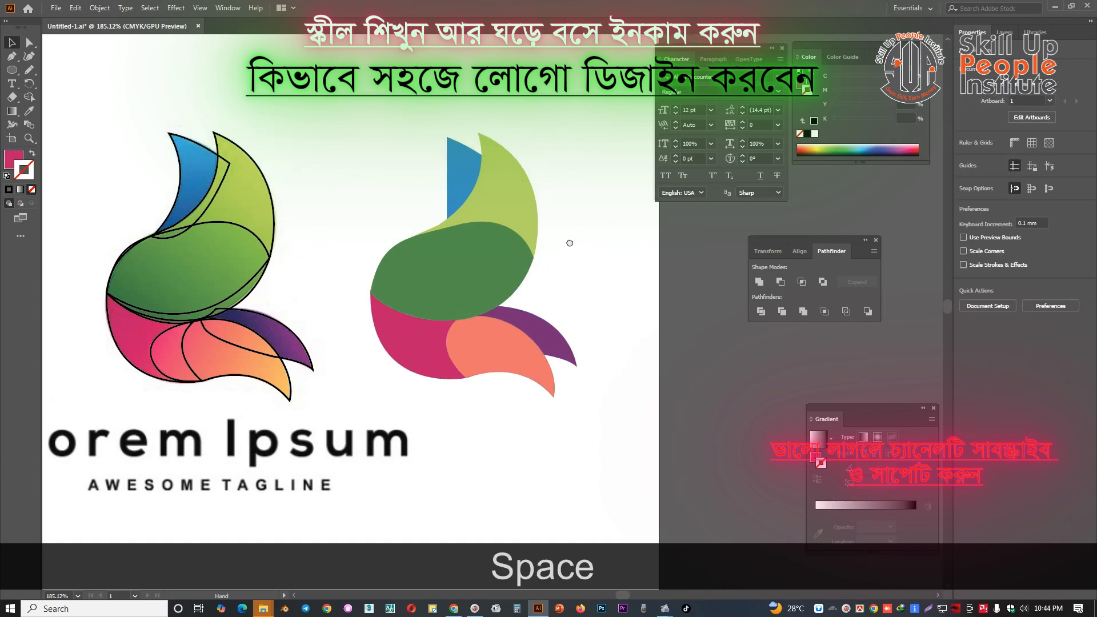
{"action": "left_click", "coordinate": [461, 175]}
{"action": "left_click", "coordinate": [391, 193]}
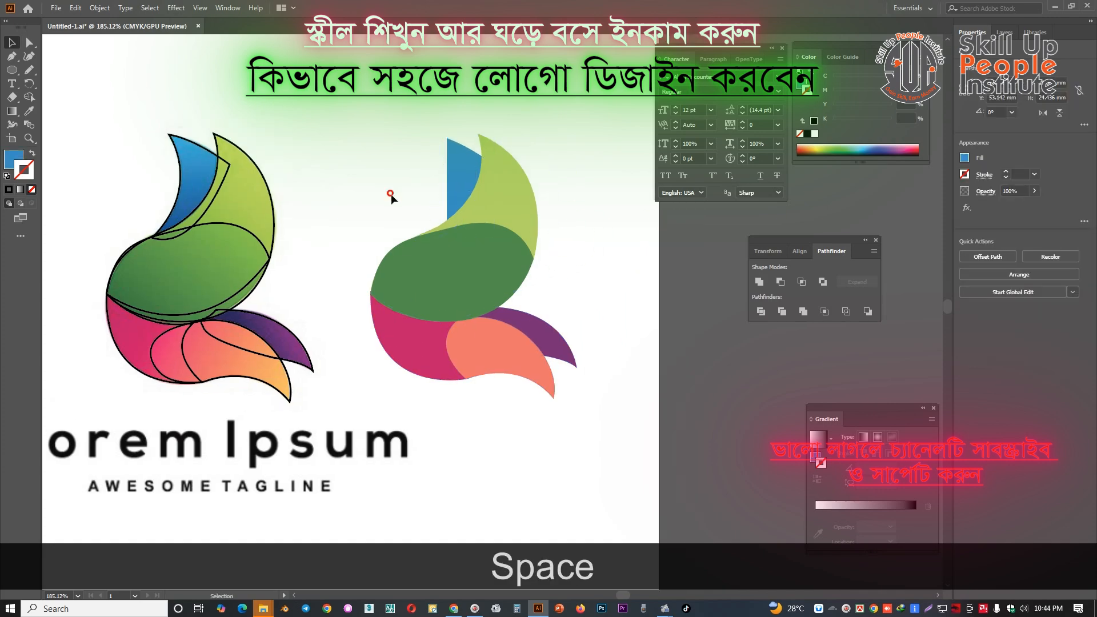
{"action": "left_click_drag", "start_coordinate": [569, 171], "coordinate": [463, 382]}
{"action": "right_click", "coordinate": [465, 261]}
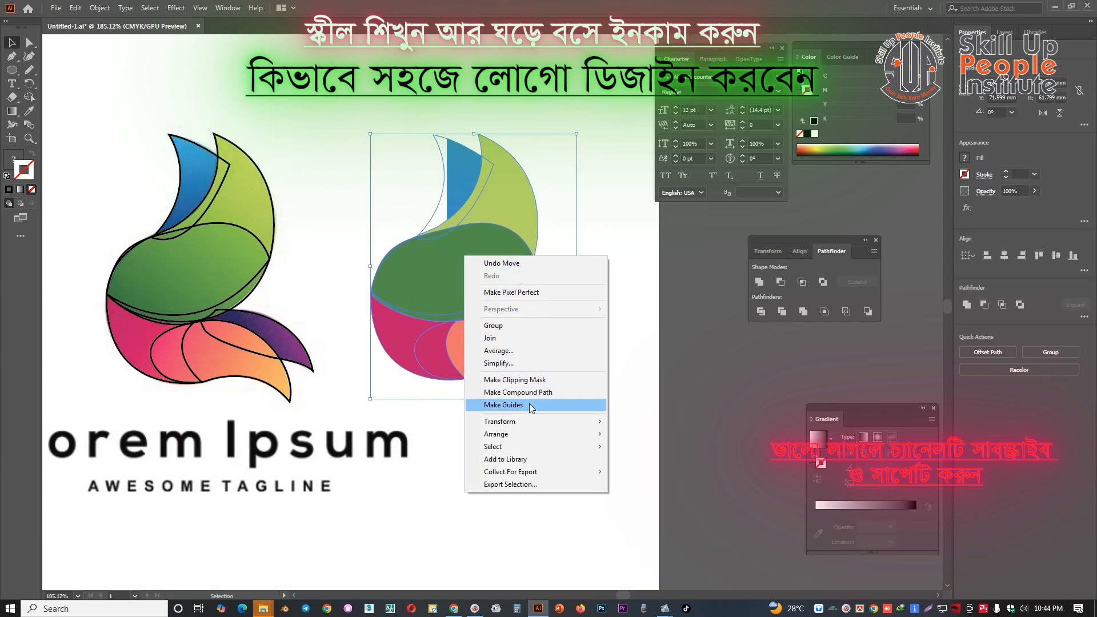
{"action": "mouse_move", "coordinate": [537, 432]}
{"action": "left_click", "coordinate": [628, 425]}
Apply a linear gradient to the blue petal and set its start stop to cyan in CMYK mode
{"action": "left_click_drag", "start_coordinate": [584, 371], "coordinate": [537, 348]}
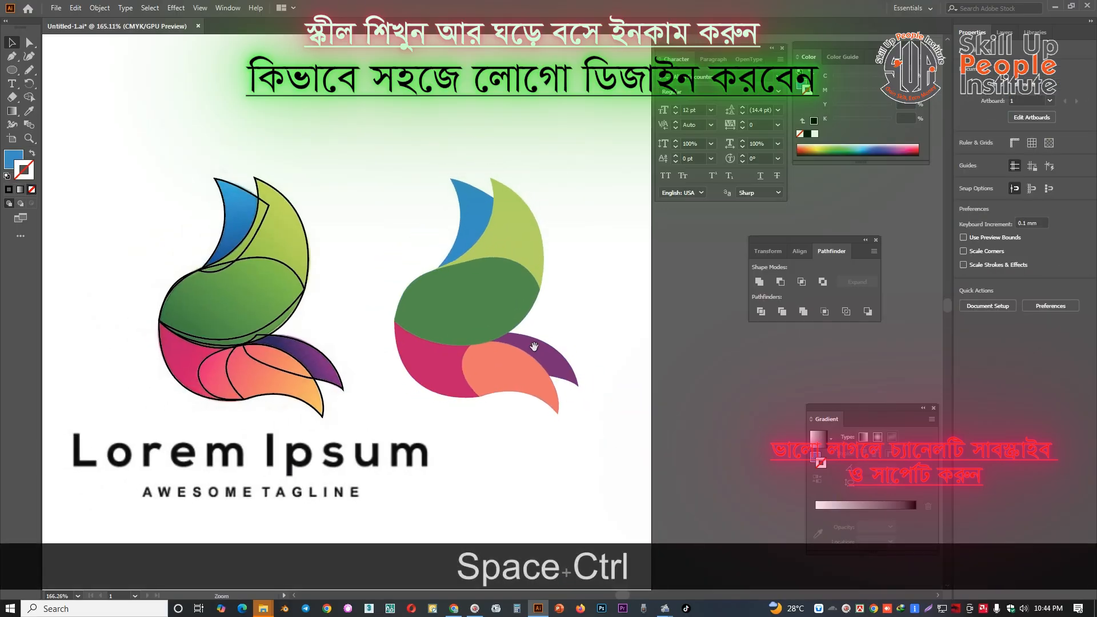
{"action": "left_click", "coordinate": [475, 216]}
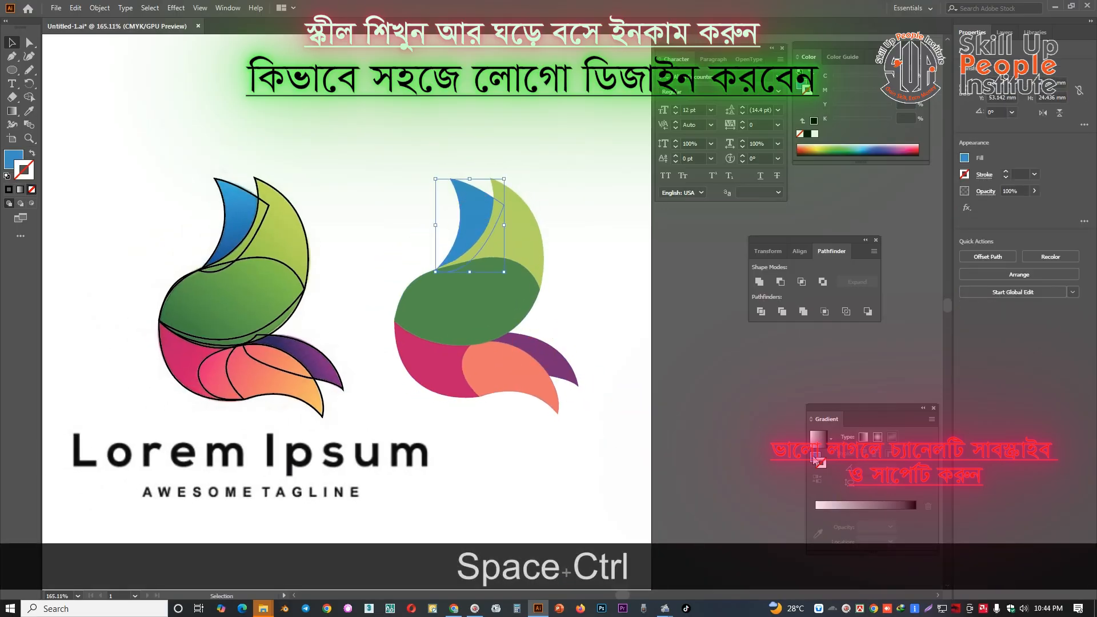
{"action": "left_click", "coordinate": [834, 508]}
{"action": "left_click", "coordinate": [819, 525]}
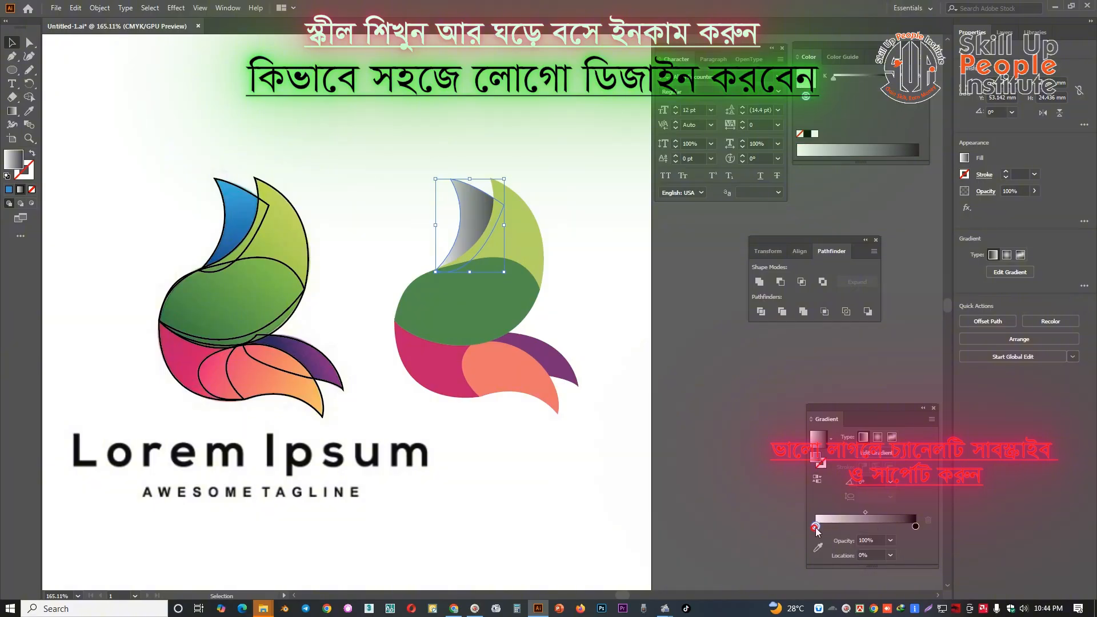
{"action": "left_click", "coordinate": [923, 57]}
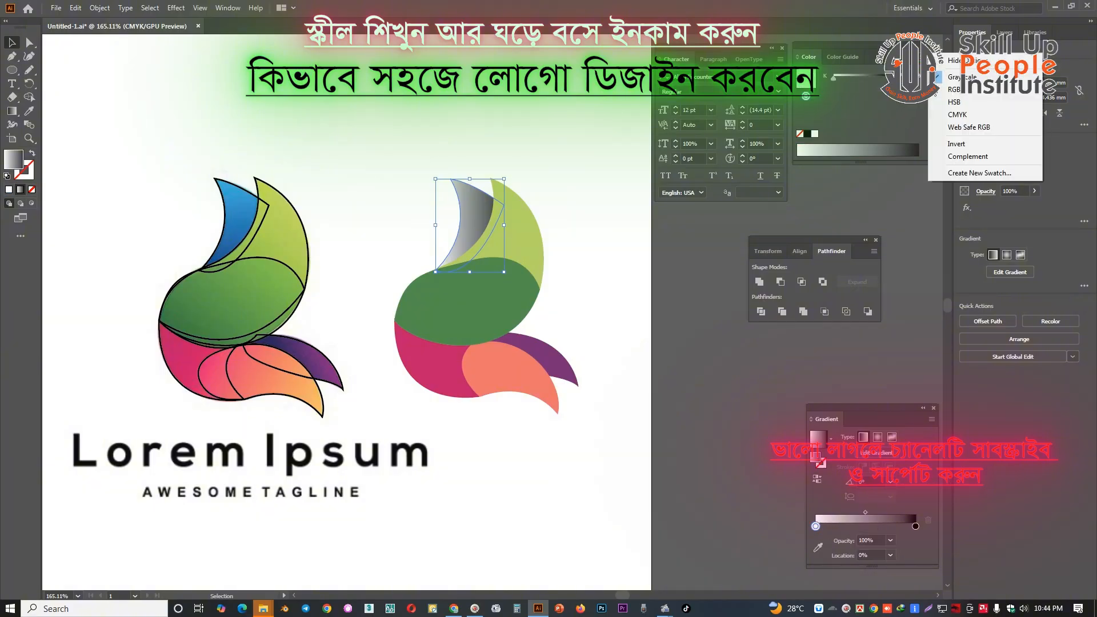
{"action": "left_click", "coordinate": [972, 114]}
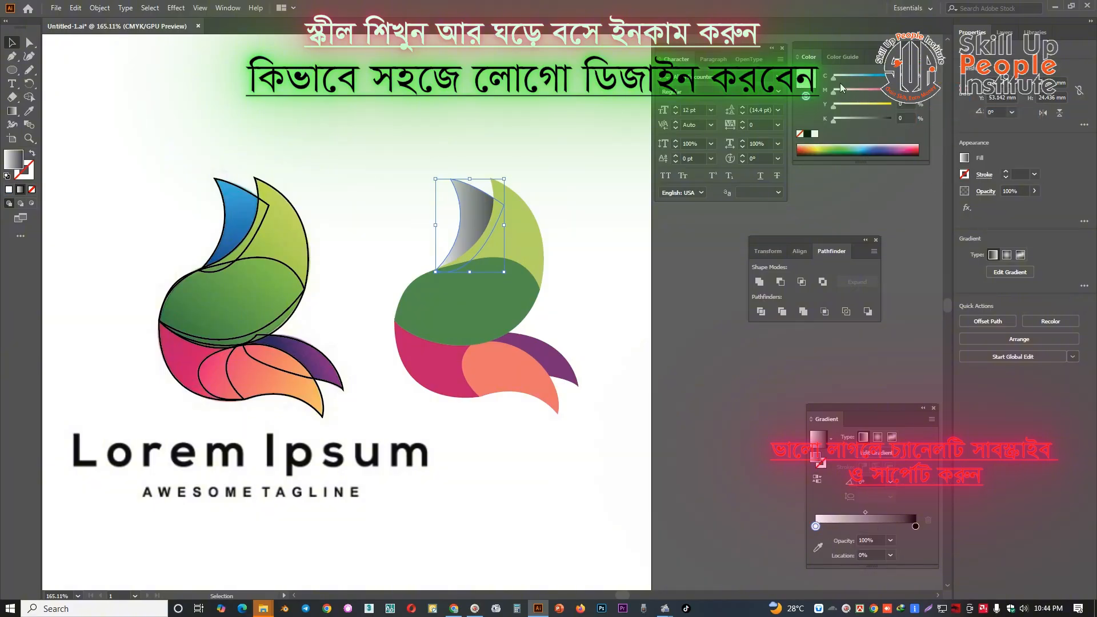
{"action": "left_click_drag", "start_coordinate": [834, 77], "coordinate": [904, 83]}
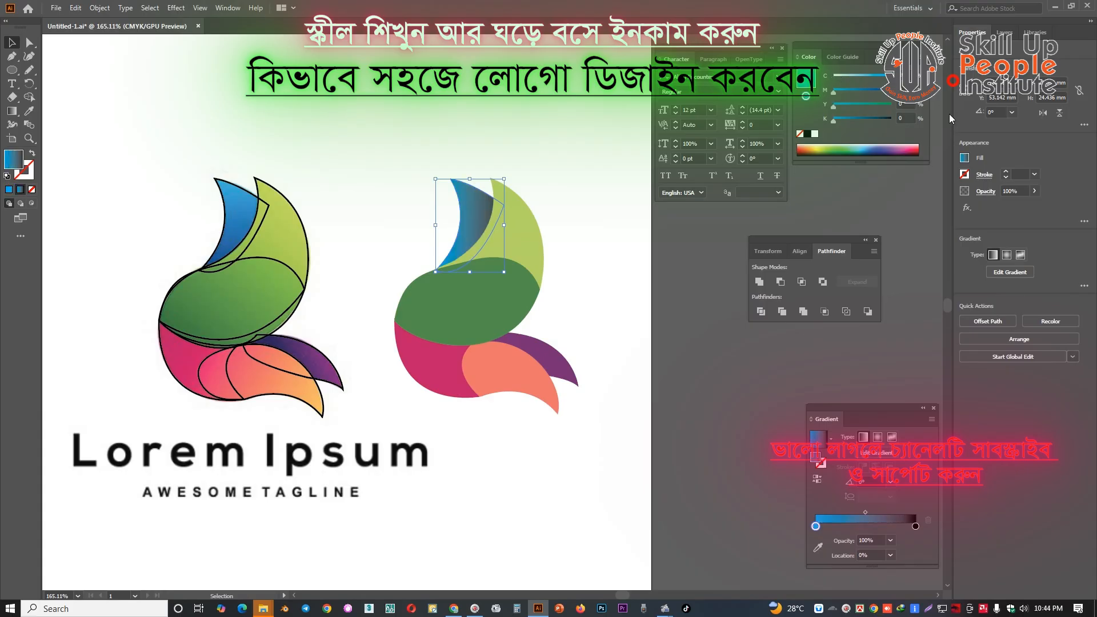
Set the blue petal gradient's end stop to 10% black in CMYK mode
{"action": "left_click", "coordinate": [916, 526]}
{"action": "left_click", "coordinate": [923, 57]}
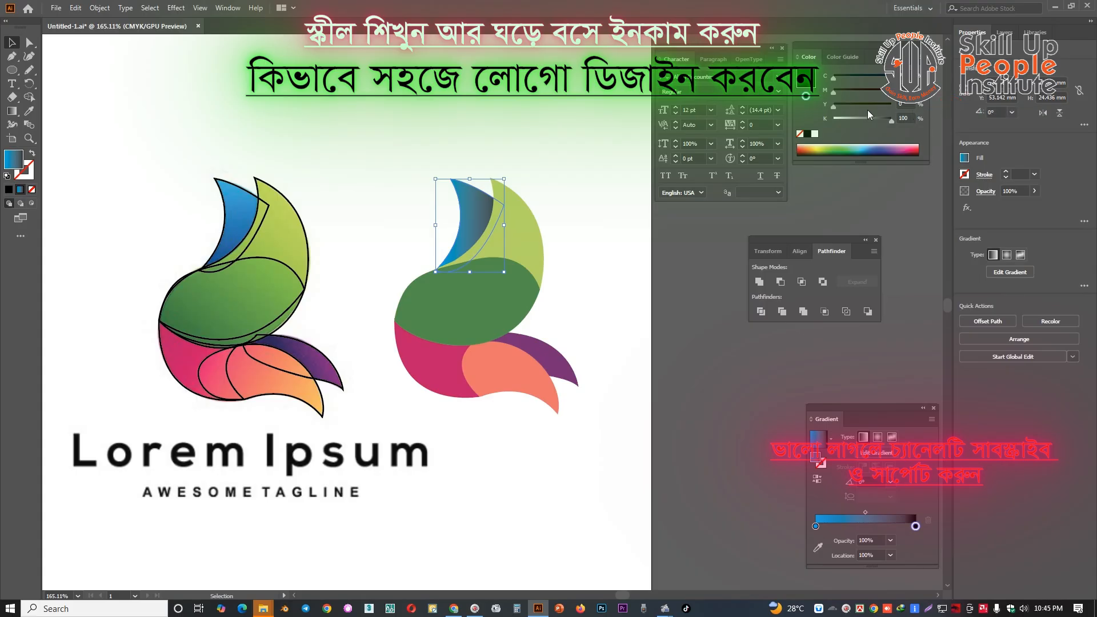
{"action": "left_click_drag", "start_coordinate": [863, 119], "coordinate": [849, 119]}
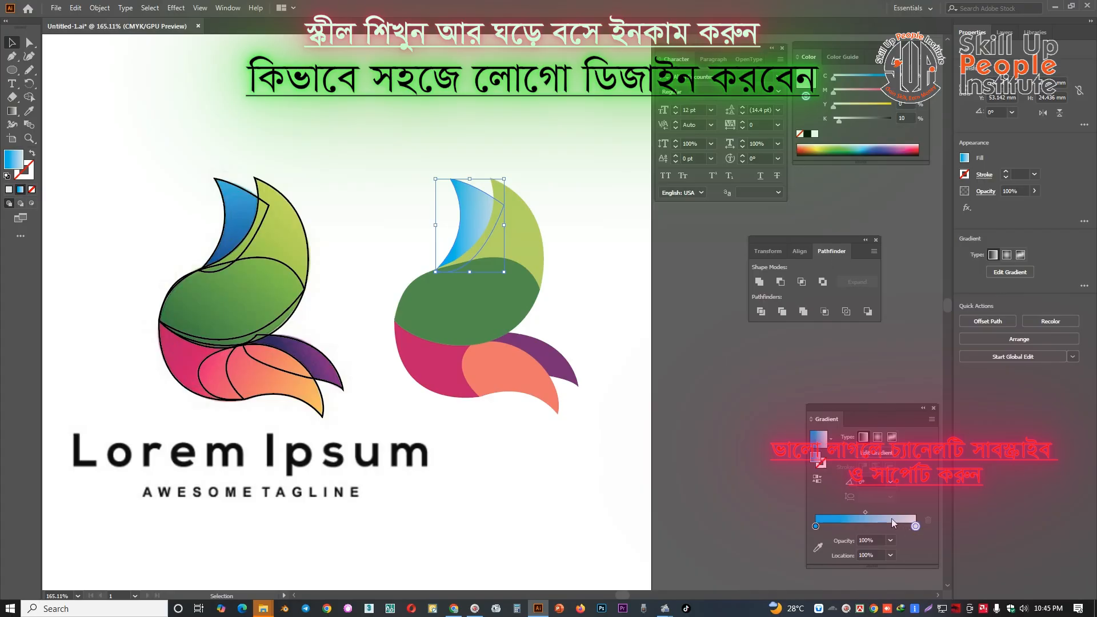
Shift the blue petal gradient's midpoint towards the end stop, to about 83%
{"action": "left_click", "coordinate": [866, 512]}
{"action": "left_click_drag", "start_coordinate": [869, 511], "coordinate": [905, 512]}
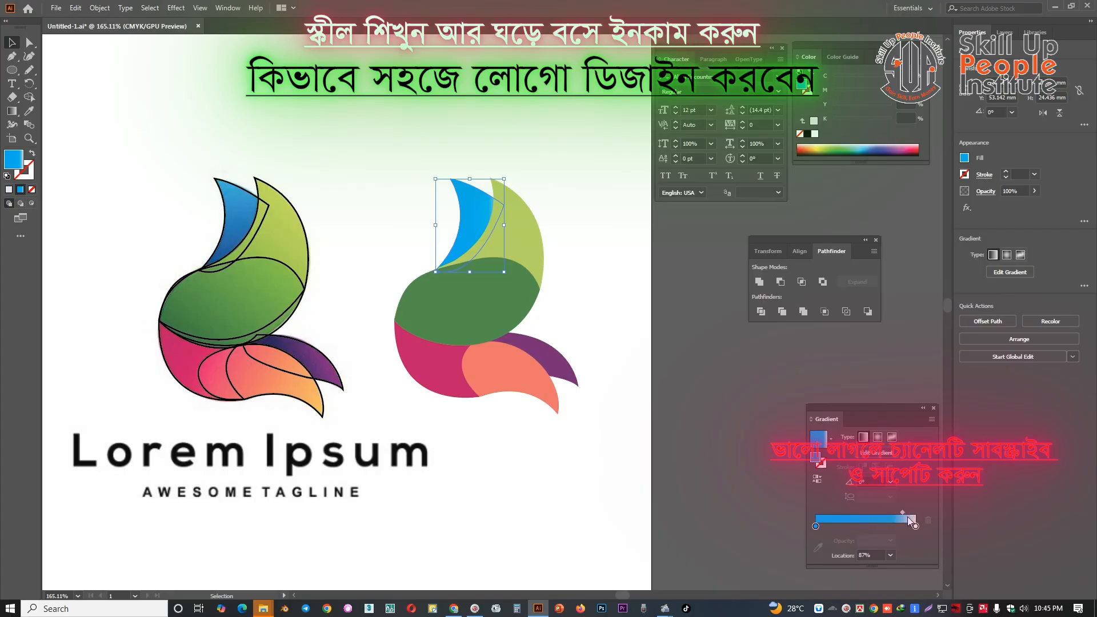
{"action": "left_click_drag", "start_coordinate": [904, 520], "coordinate": [899, 526]}
{"action": "key", "text": "space"}
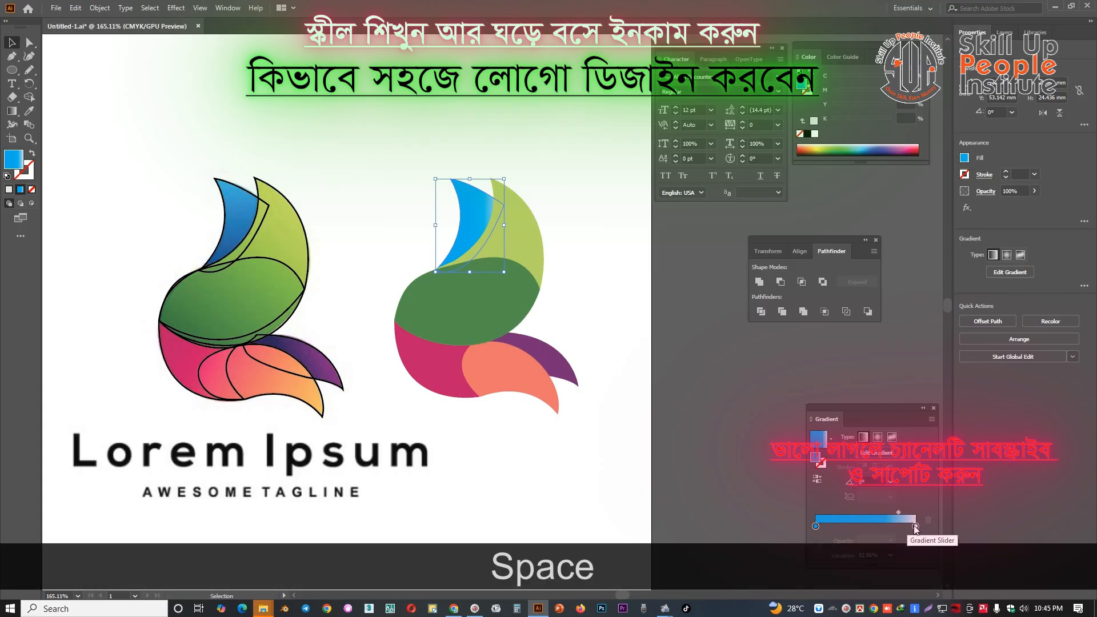
Deepen the start stop of the blue petal's gradient by adding magenta to its colour
{"action": "left_click", "coordinate": [916, 526]}
{"action": "left_click", "coordinate": [816, 527]}
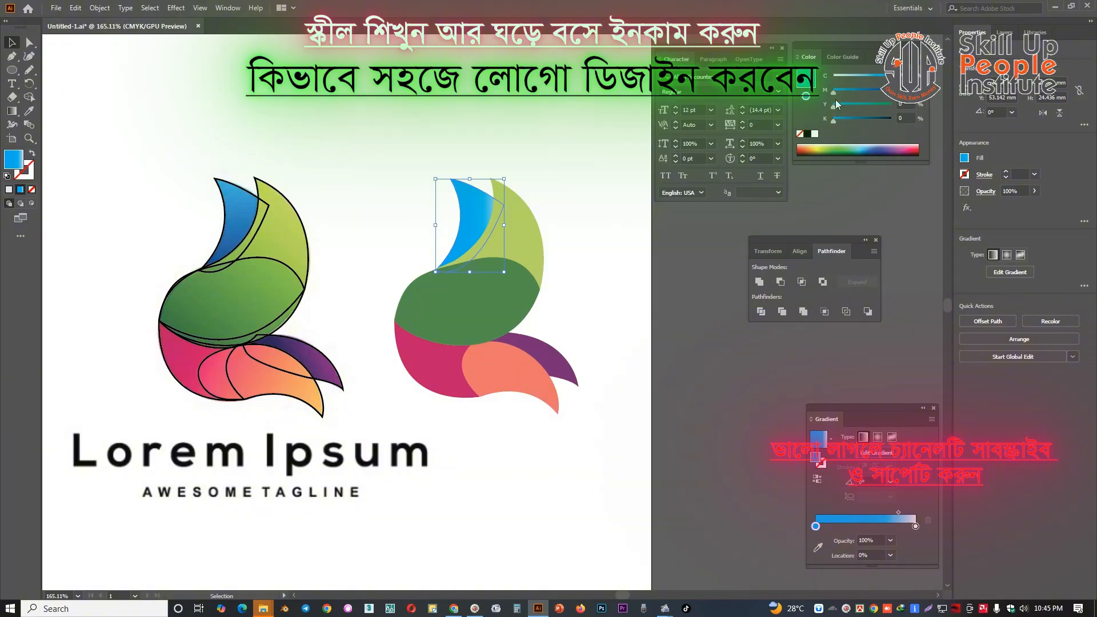
{"action": "left_click_drag", "start_coordinate": [834, 91], "coordinate": [848, 91]}
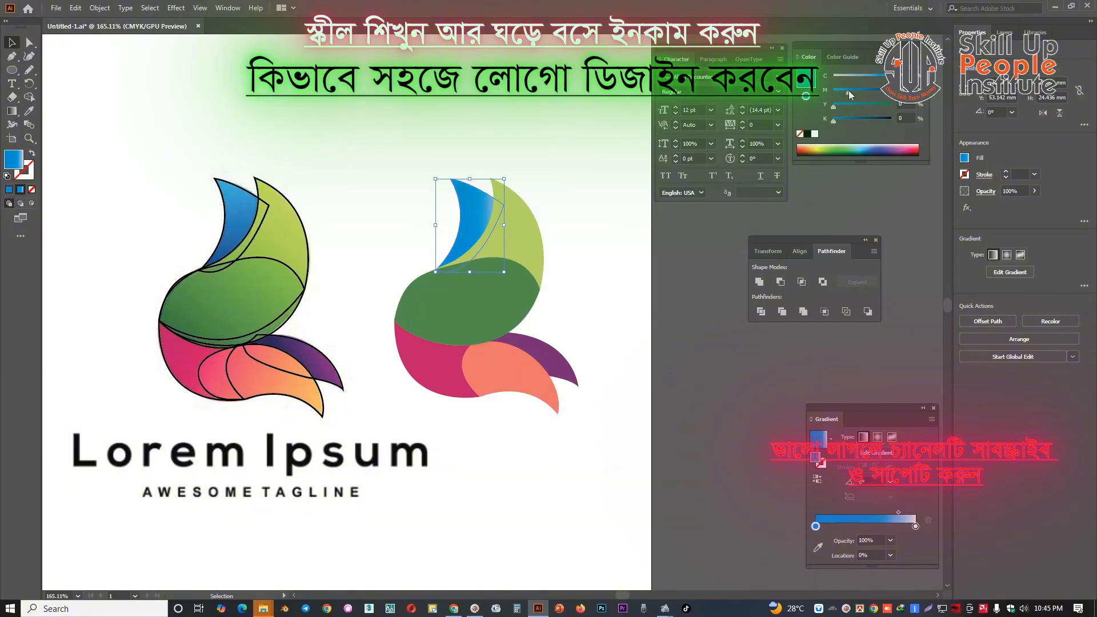
{"action": "left_click_drag", "start_coordinate": [854, 92], "coordinate": [862, 94]}
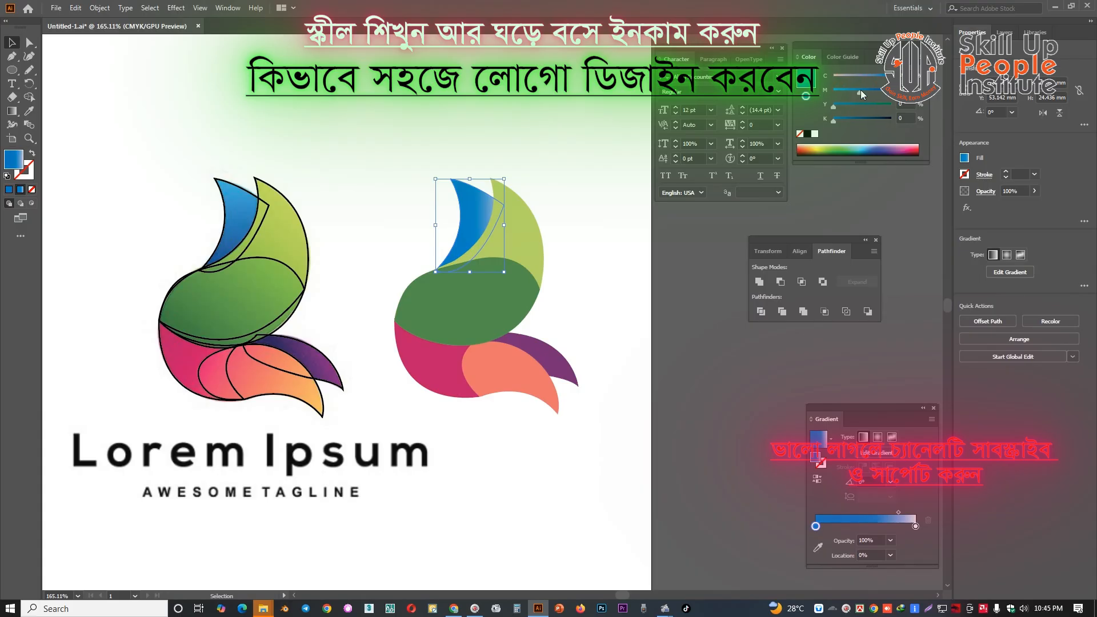
Set the blue petal's gradient angle to 90° and add cyan to its end stop
{"action": "left_click", "coordinate": [890, 482]}
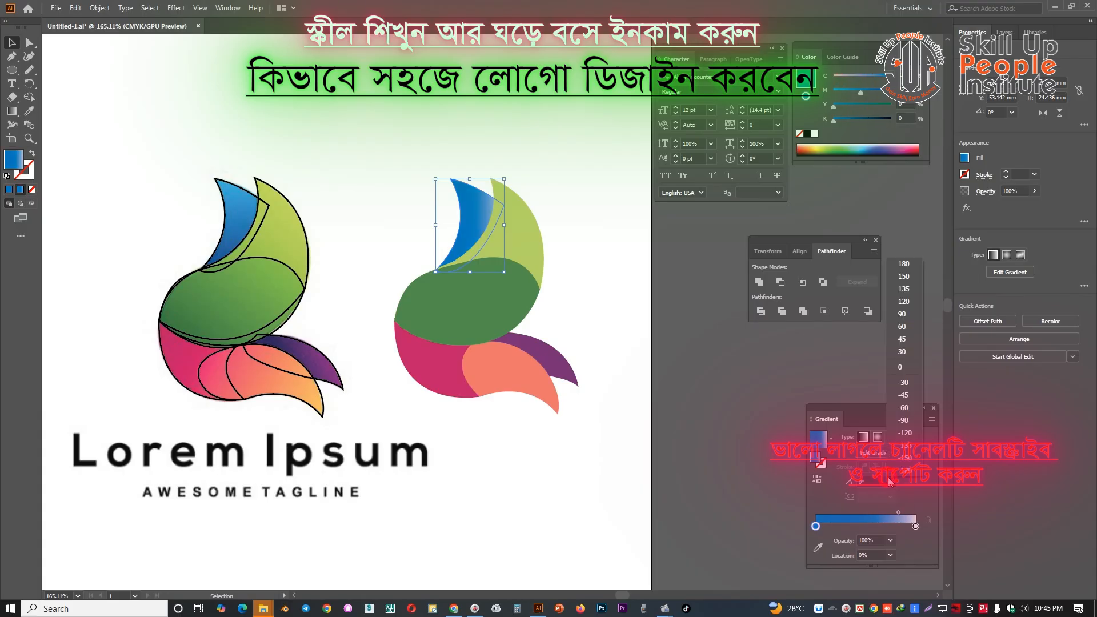
{"action": "left_click", "coordinate": [903, 314]}
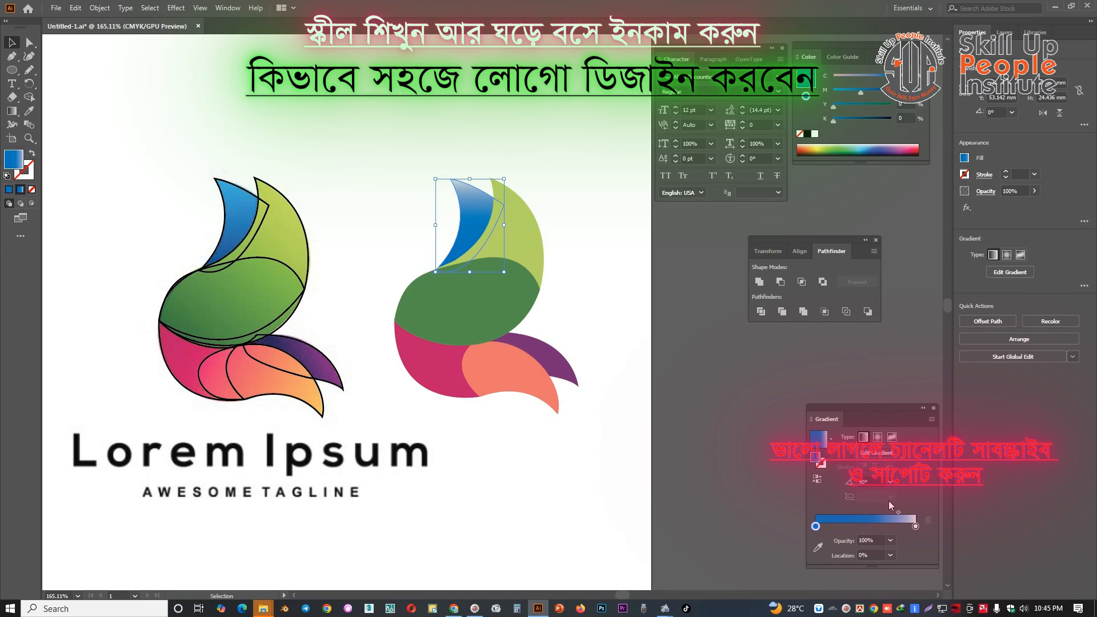
{"action": "left_click", "coordinate": [916, 527]}
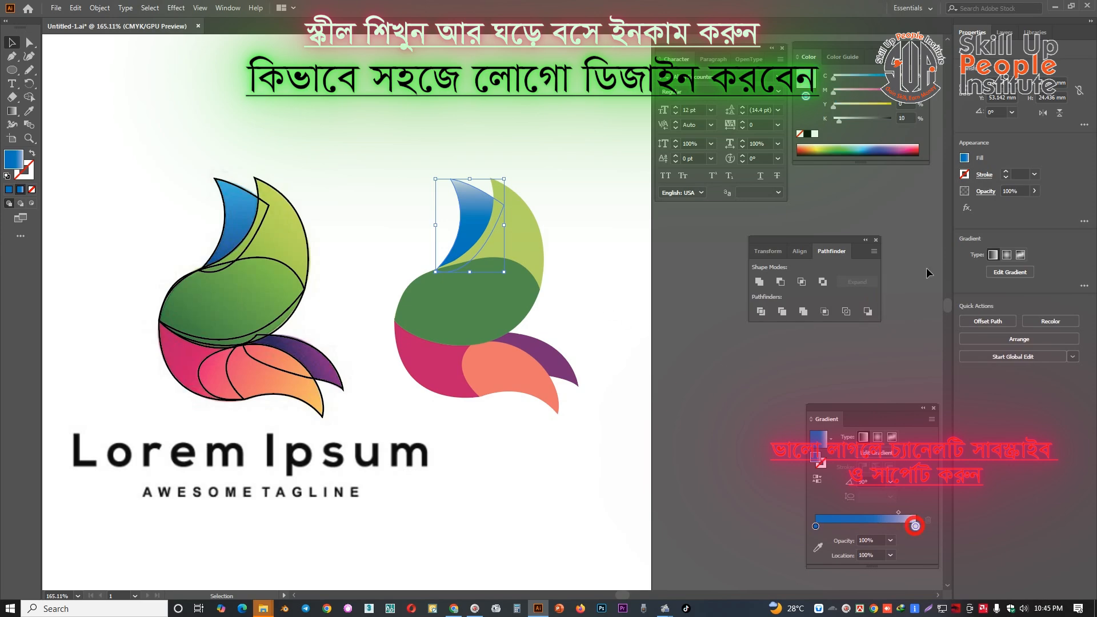
{"action": "left_click", "coordinate": [857, 78]}
{"action": "left_click", "coordinate": [603, 251]}
Copy the blue petal's gradient fill onto the large dark green petal with the Eyedropper
{"action": "key", "text": "space"}
{"action": "left_click_drag", "start_coordinate": [593, 258], "coordinate": [611, 271]}
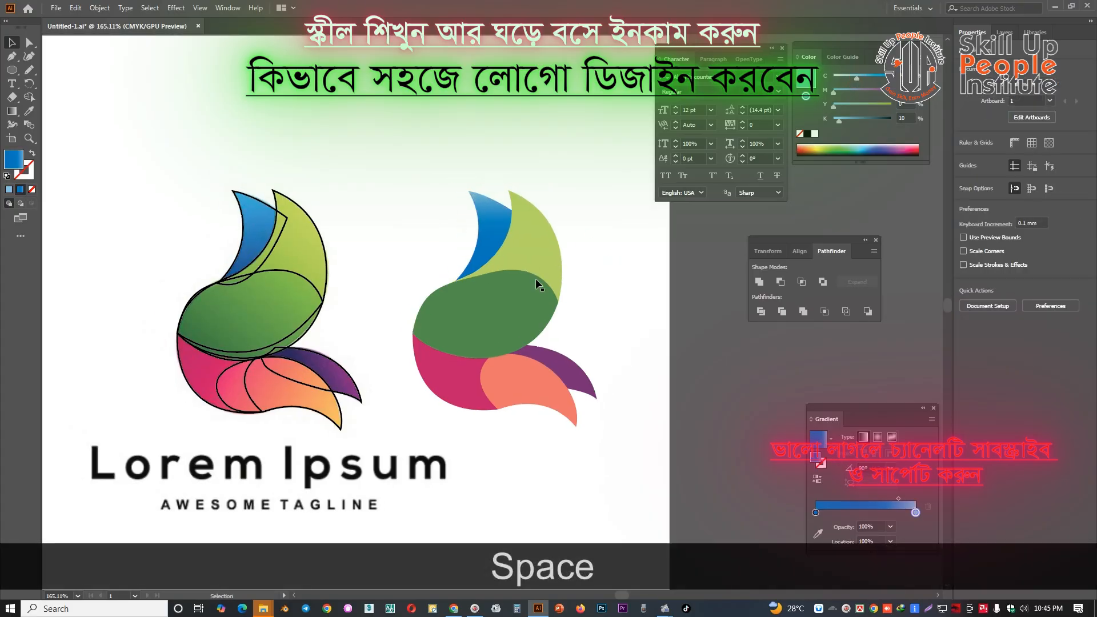
{"action": "left_click", "coordinate": [524, 293]}
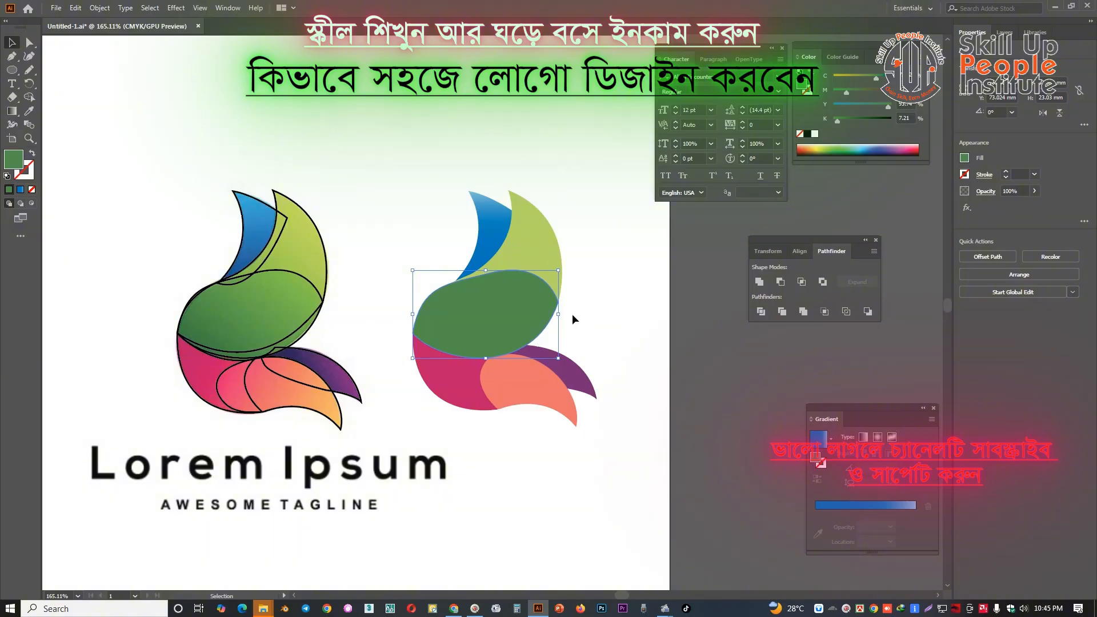
{"action": "key", "text": "i"}
{"action": "left_click", "coordinate": [486, 237]}
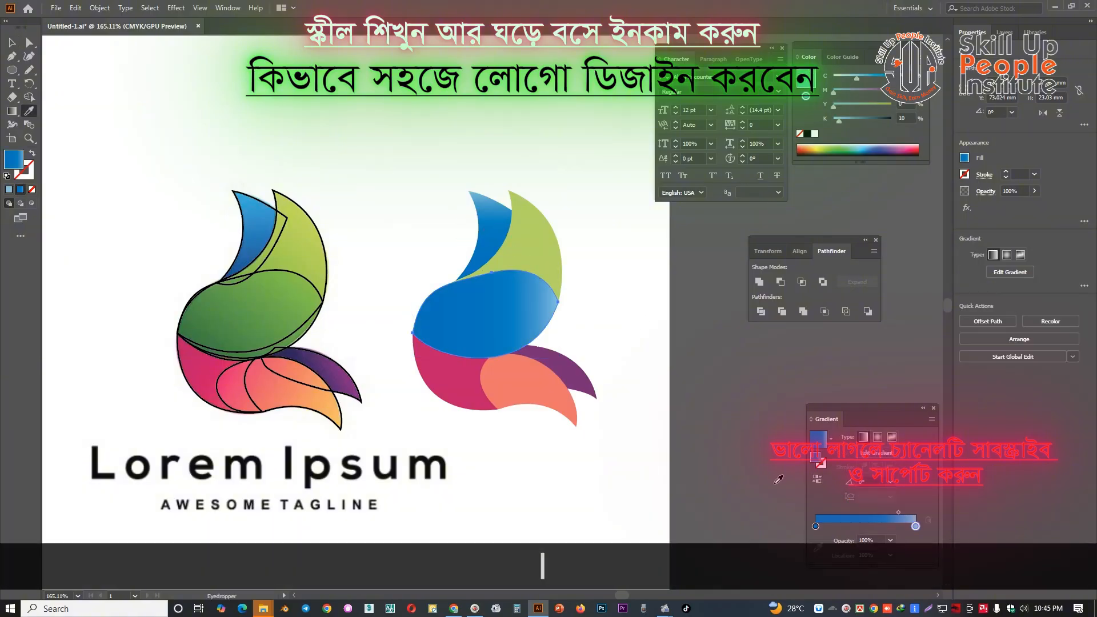
Recolour the large petal's gradient with a light green start stop and a darker green end stop from the colour spectrum
{"action": "left_click", "coordinate": [816, 527]}
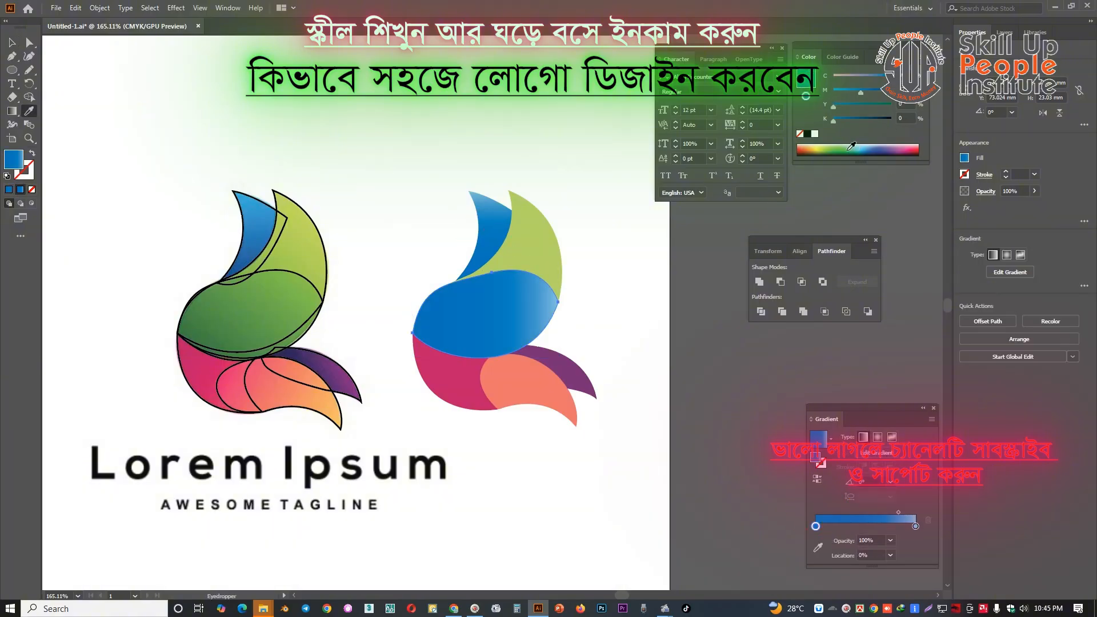
{"action": "left_click", "coordinate": [845, 150]}
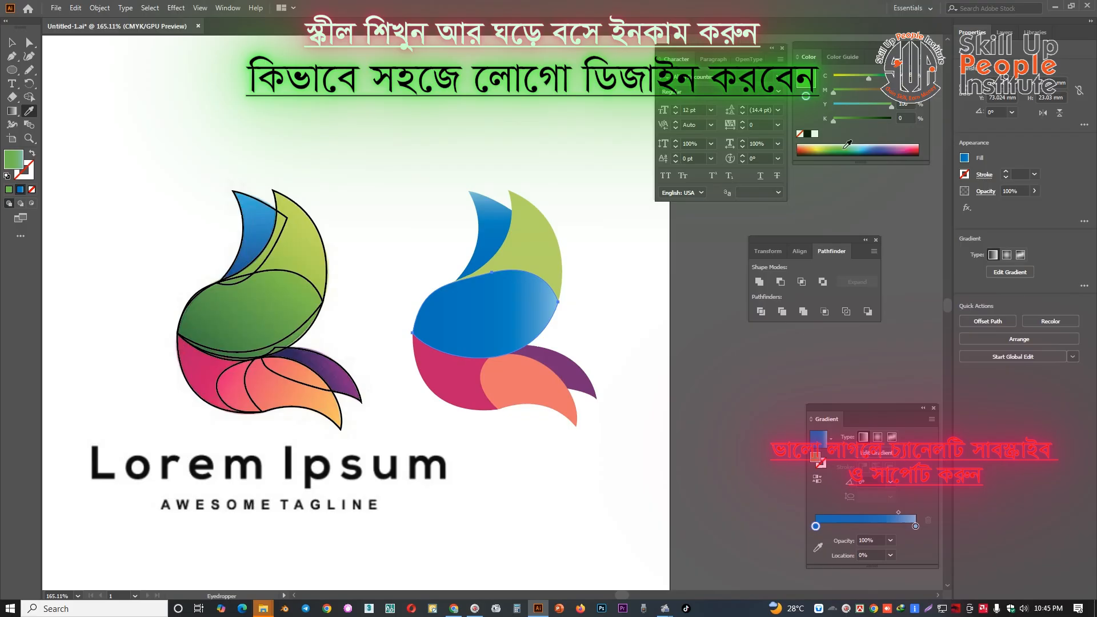
{"action": "left_click", "coordinate": [915, 527]}
{"action": "left_click", "coordinate": [843, 149]}
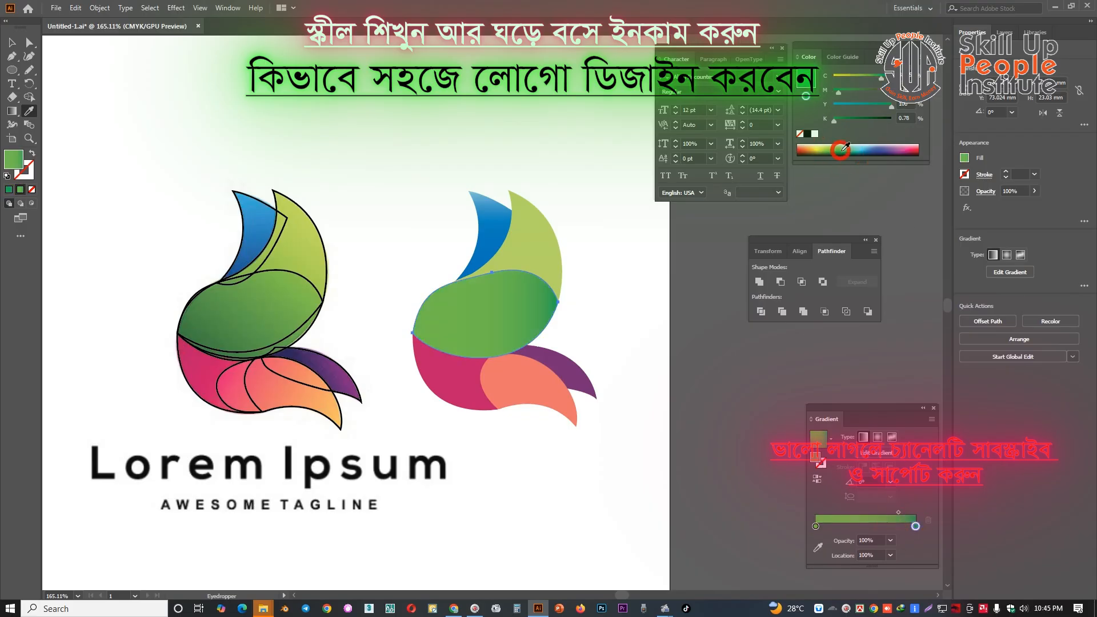
Try the large green petal's gradient at angles of 90°, -60°, 60° and again 90°
{"action": "left_click", "coordinate": [891, 484]}
{"action": "left_click", "coordinate": [904, 315]}
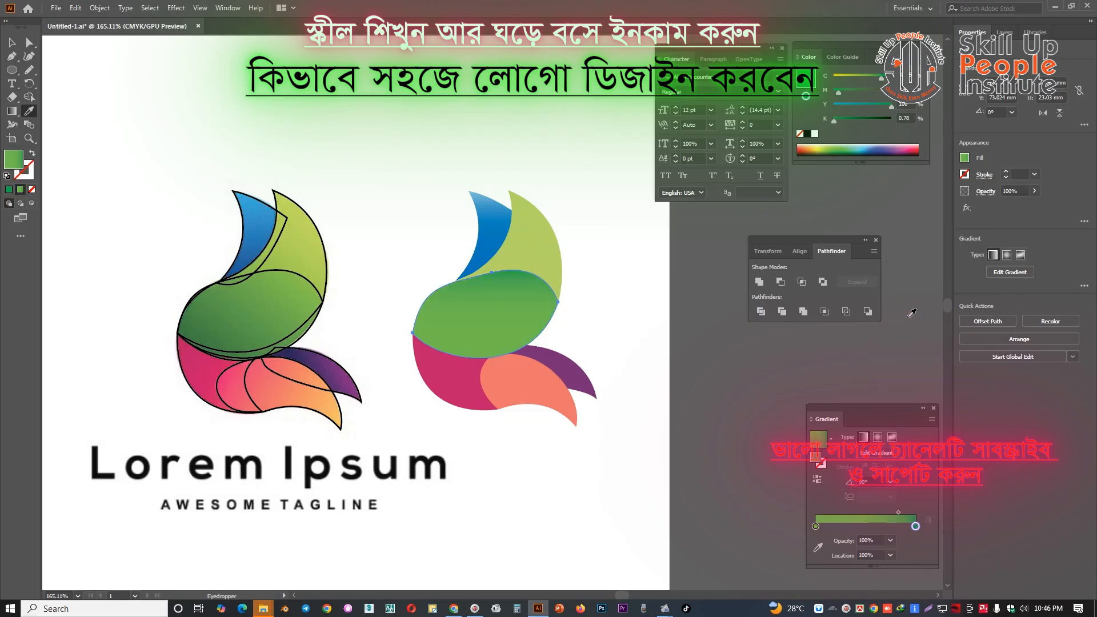
{"action": "left_click", "coordinate": [891, 483]}
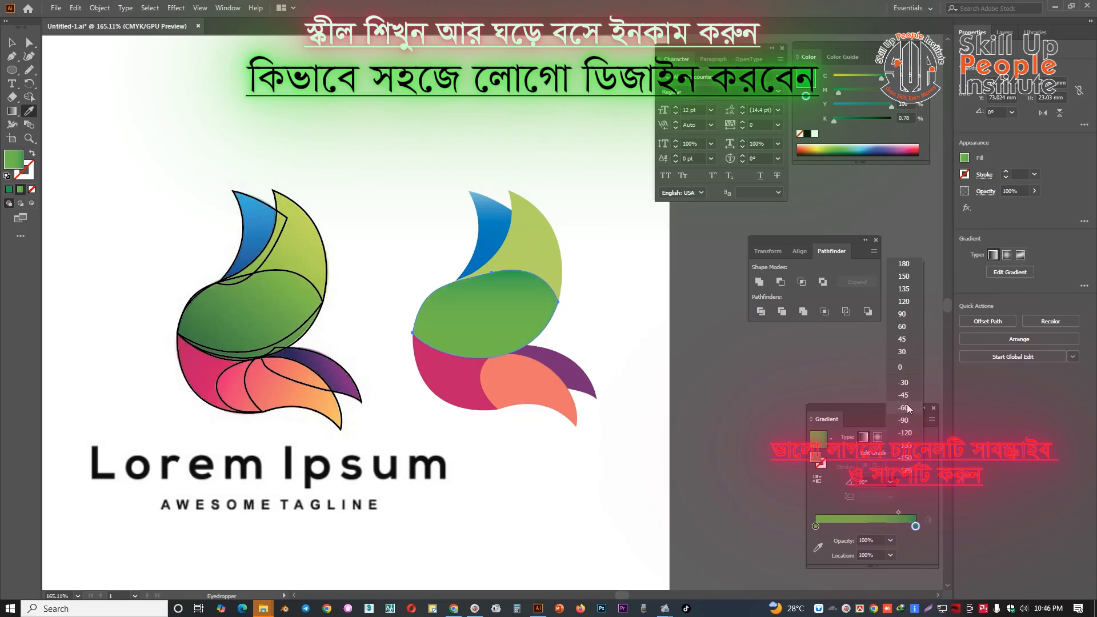
{"action": "left_click", "coordinate": [908, 408]}
{"action": "left_click", "coordinate": [891, 483]}
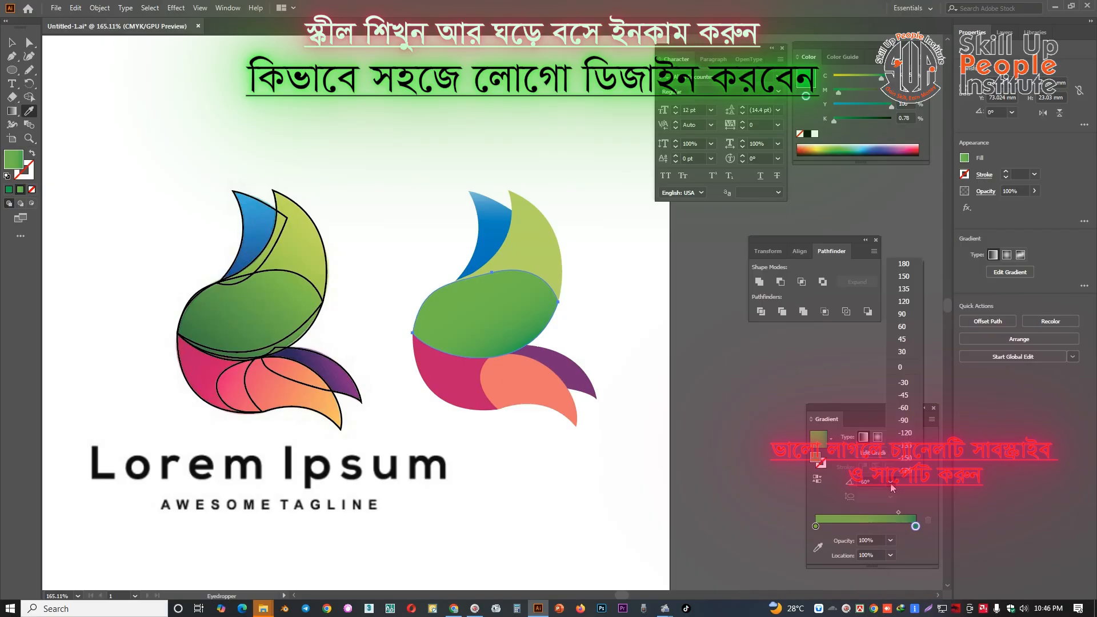
{"action": "left_click", "coordinate": [909, 327]}
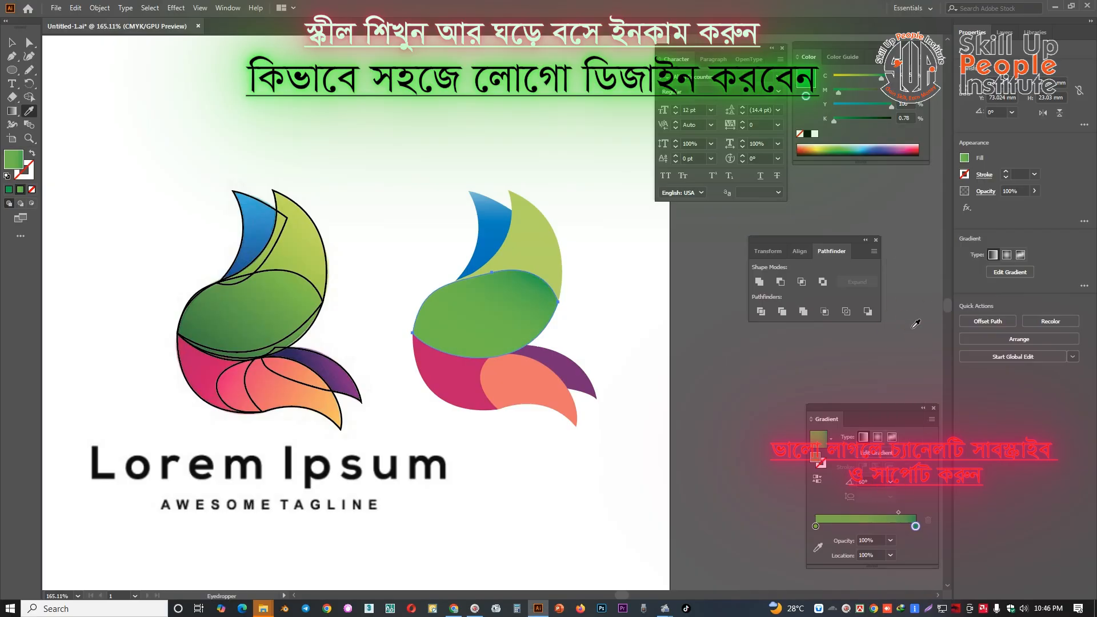
{"action": "left_click", "coordinate": [891, 483]}
{"action": "left_click", "coordinate": [902, 313]}
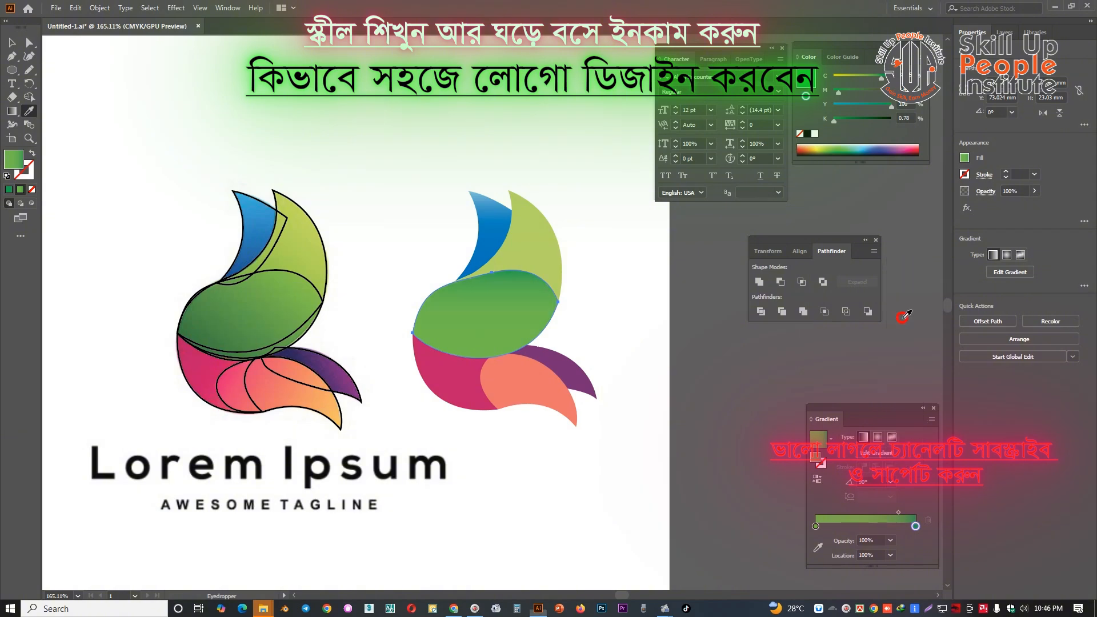
Set the large green petal's gradient angle to 180° and move its midpoint to about 45%
{"action": "left_click", "coordinate": [892, 484]}
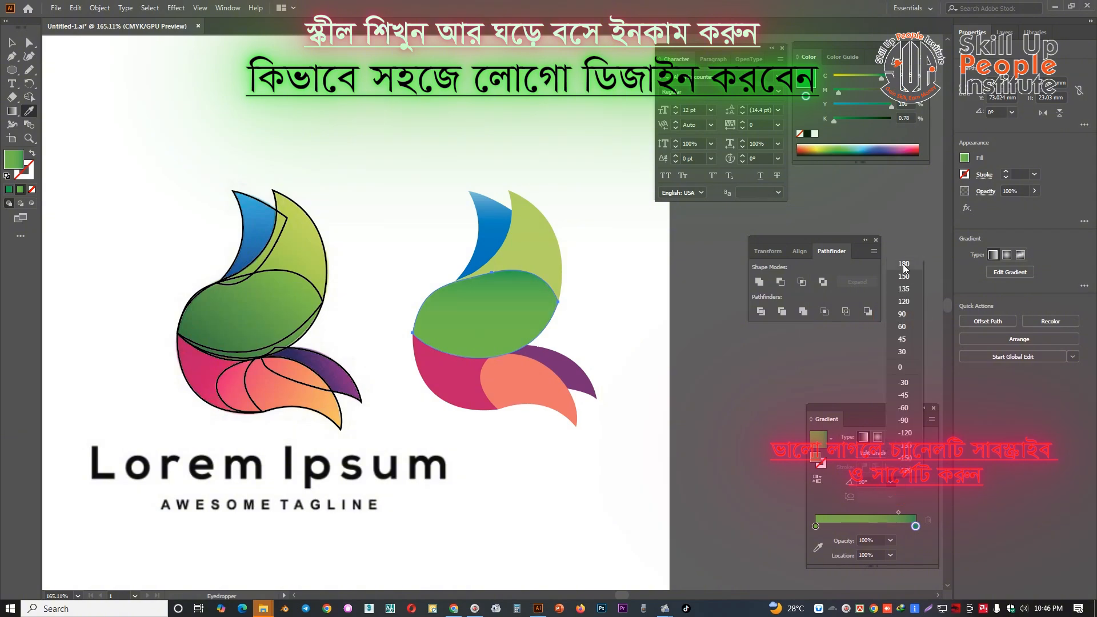
{"action": "left_click", "coordinate": [907, 267]}
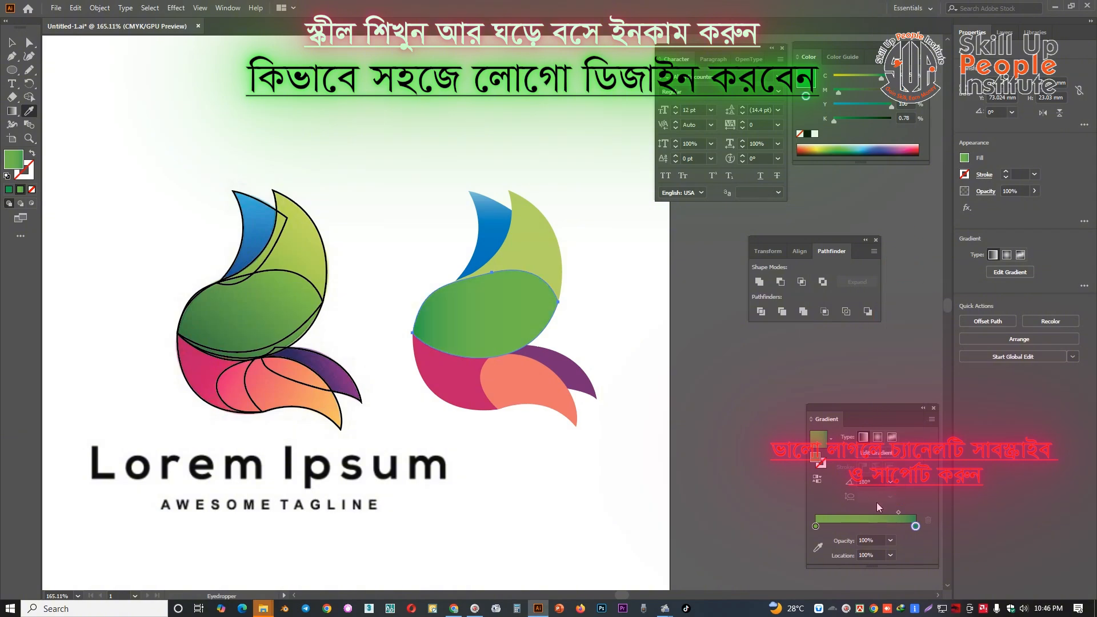
{"action": "left_click_drag", "start_coordinate": [898, 513], "coordinate": [861, 513]}
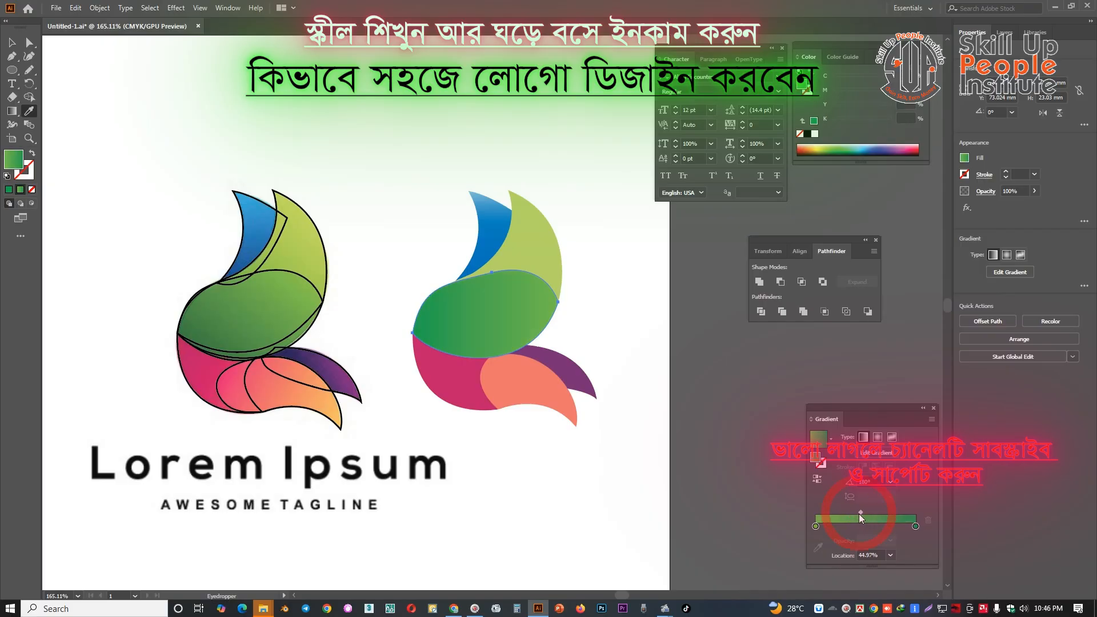
Darken the end stop of the large green petal's gradient with more cyan and 61% black
{"action": "left_click", "coordinate": [916, 527]}
{"action": "left_click_drag", "start_coordinate": [883, 79], "coordinate": [892, 80]}
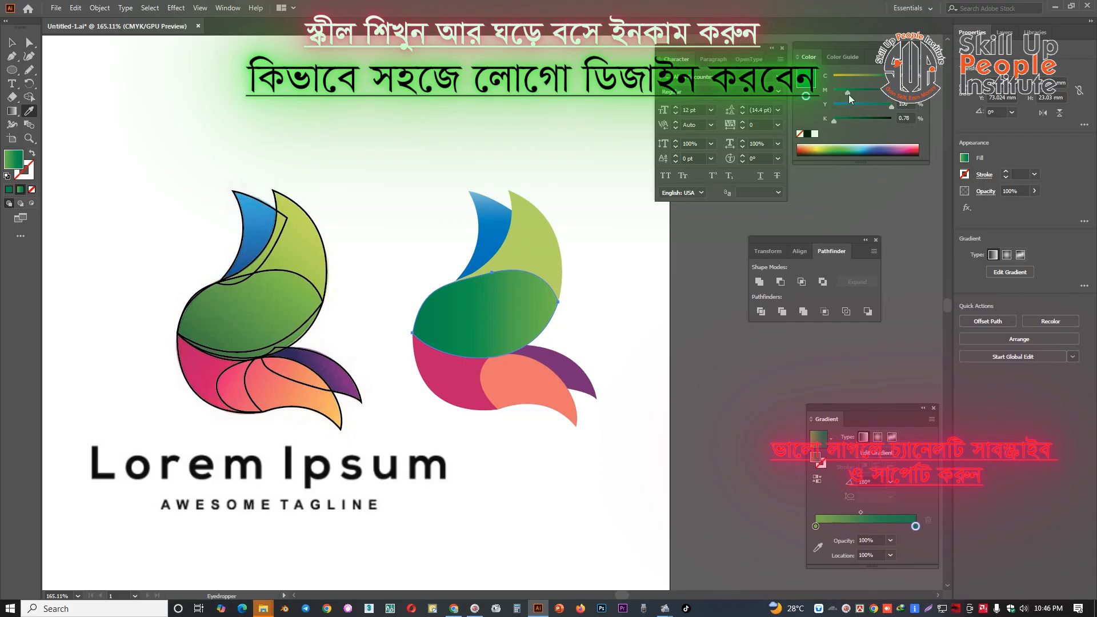
{"action": "left_click_drag", "start_coordinate": [841, 119], "coordinate": [869, 117]}
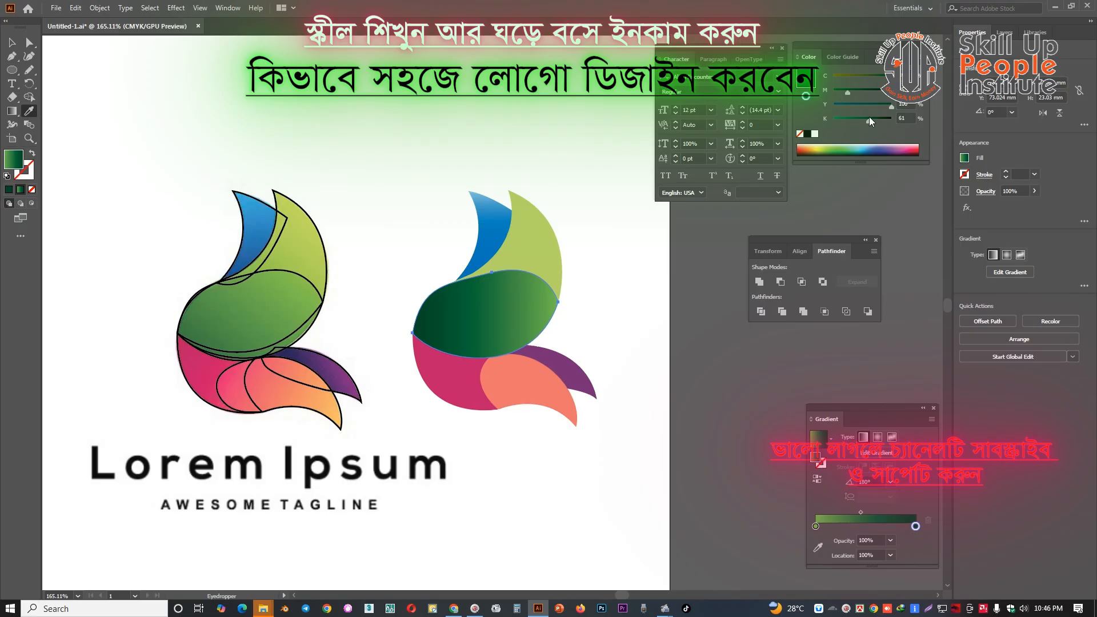
Move the large green petal's gradient midpoint to about 60% and reduce its end stop to 33% black
{"action": "left_click_drag", "start_coordinate": [557, 275], "coordinate": [580, 276]}
{"action": "key", "text": "v"}
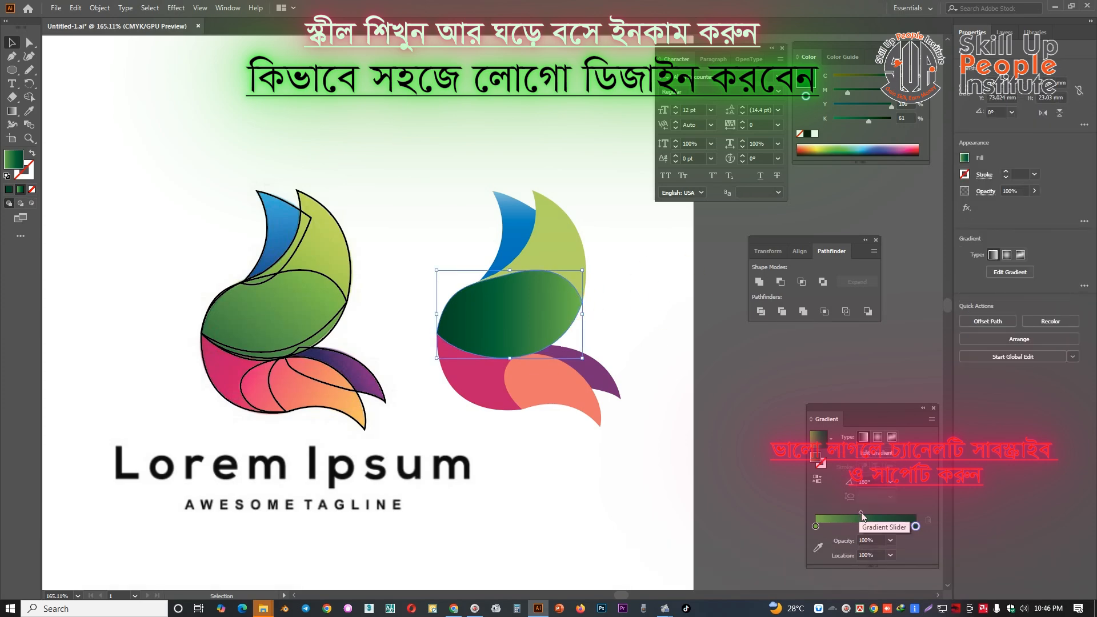
{"action": "left_click_drag", "start_coordinate": [862, 512], "coordinate": [877, 513]}
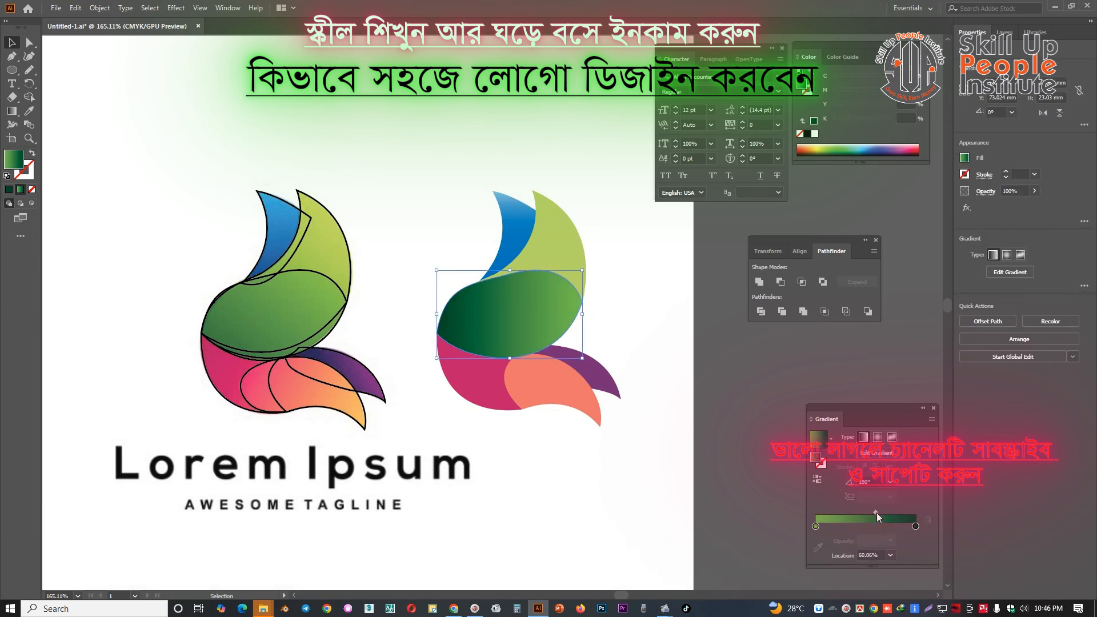
{"action": "left_click", "coordinate": [916, 526]}
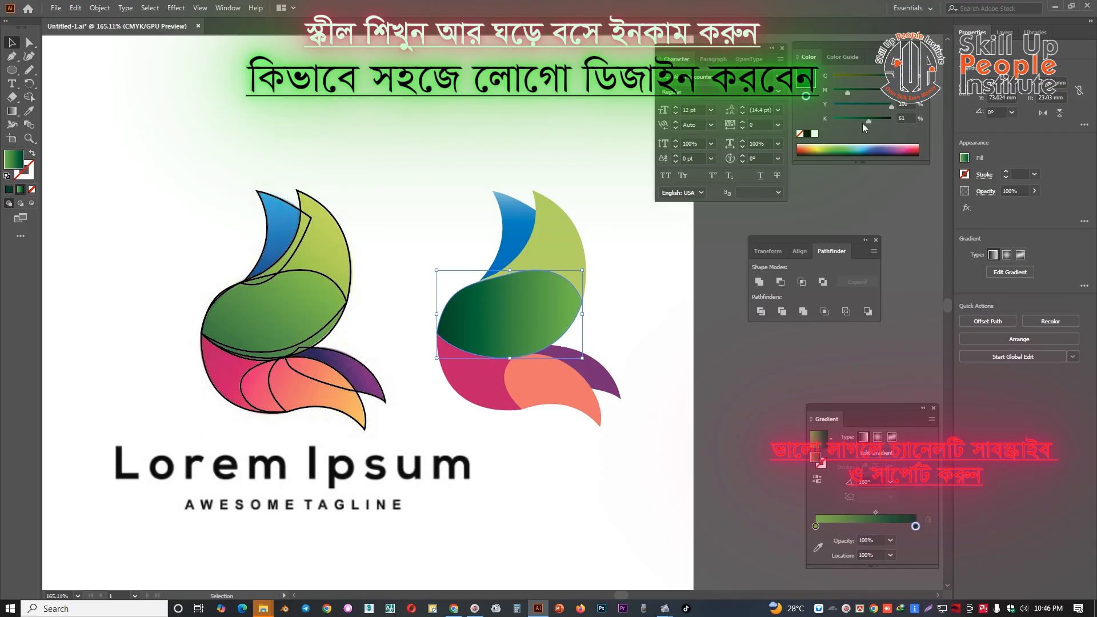
{"action": "left_click_drag", "start_coordinate": [863, 123], "coordinate": [853, 121]}
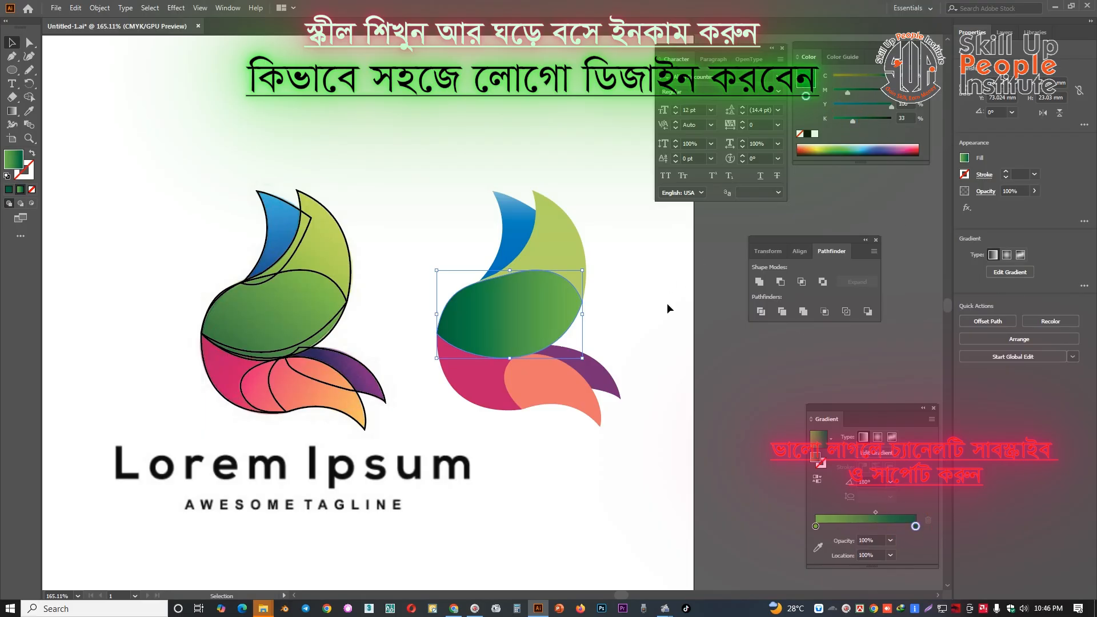
Pick a dark green from the colour spectrum for the large petal's gradient end stop, undoing the last pick
{"action": "left_click", "coordinate": [850, 148]}
{"action": "left_click_drag", "start_coordinate": [849, 148], "coordinate": [849, 148]}
{"action": "left_click", "coordinate": [844, 151]}
{"action": "left_click", "coordinate": [847, 148]}
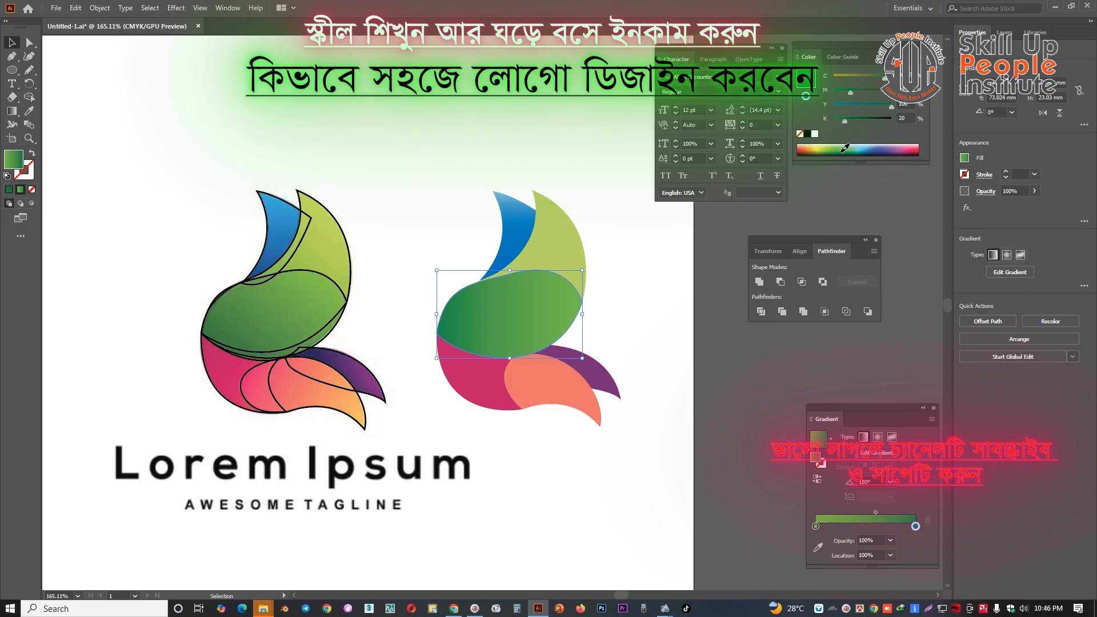
{"action": "key", "text": "ctrl+z"}
Move the large green petal's gradient midpoint to about 43% and reduce the cyan in its end stop
{"action": "left_click_drag", "start_coordinate": [875, 512], "coordinate": [859, 510]}
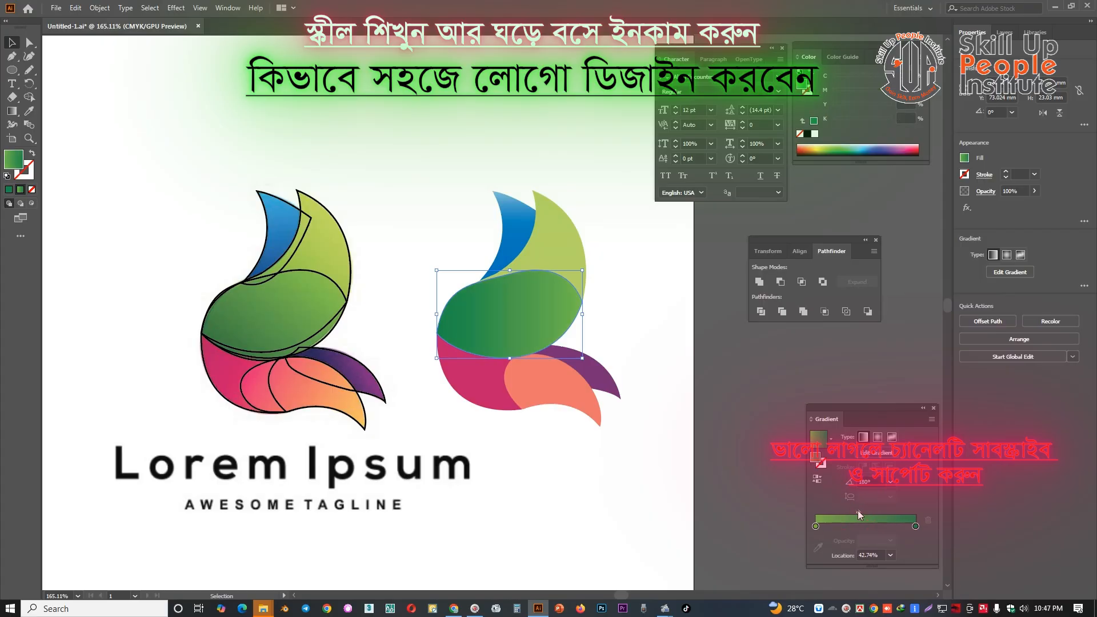
{"action": "left_click", "coordinate": [916, 526]}
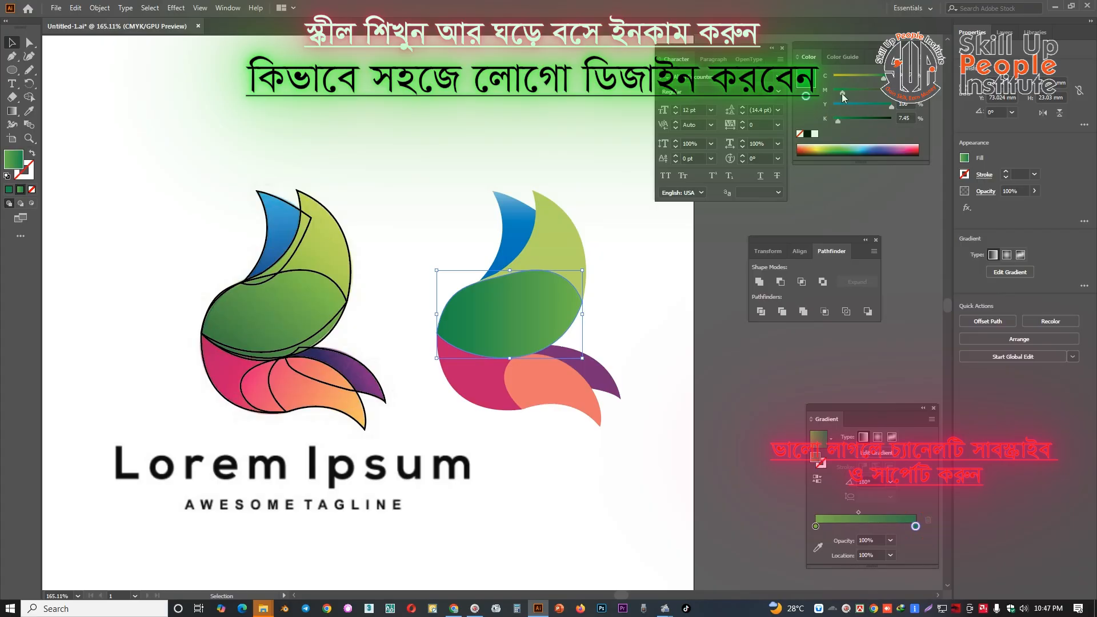
{"action": "left_click_drag", "start_coordinate": [884, 78], "coordinate": [878, 80]}
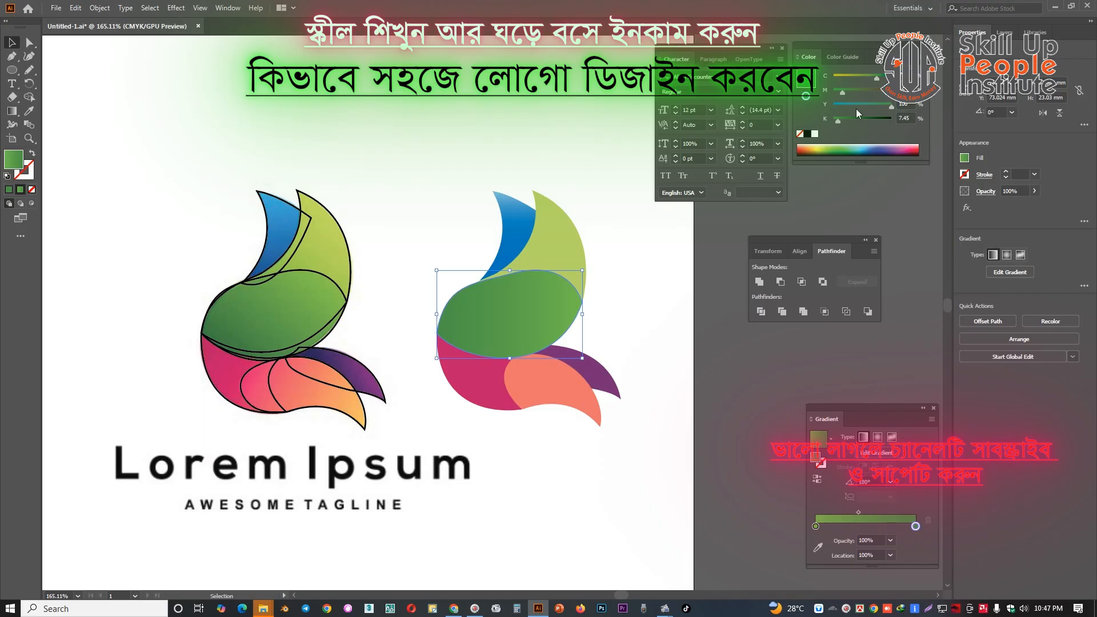
Bring the coral petal of the coloured logo to the front, above the pink petal
{"action": "left_click_drag", "start_coordinate": [588, 202], "coordinate": [567, 202]}
{"action": "left_click_drag", "start_coordinate": [531, 245], "coordinate": [558, 204]}
{"action": "left_click_drag", "start_coordinate": [613, 170], "coordinate": [733, 342]}
{"action": "left_click", "coordinate": [640, 378]}
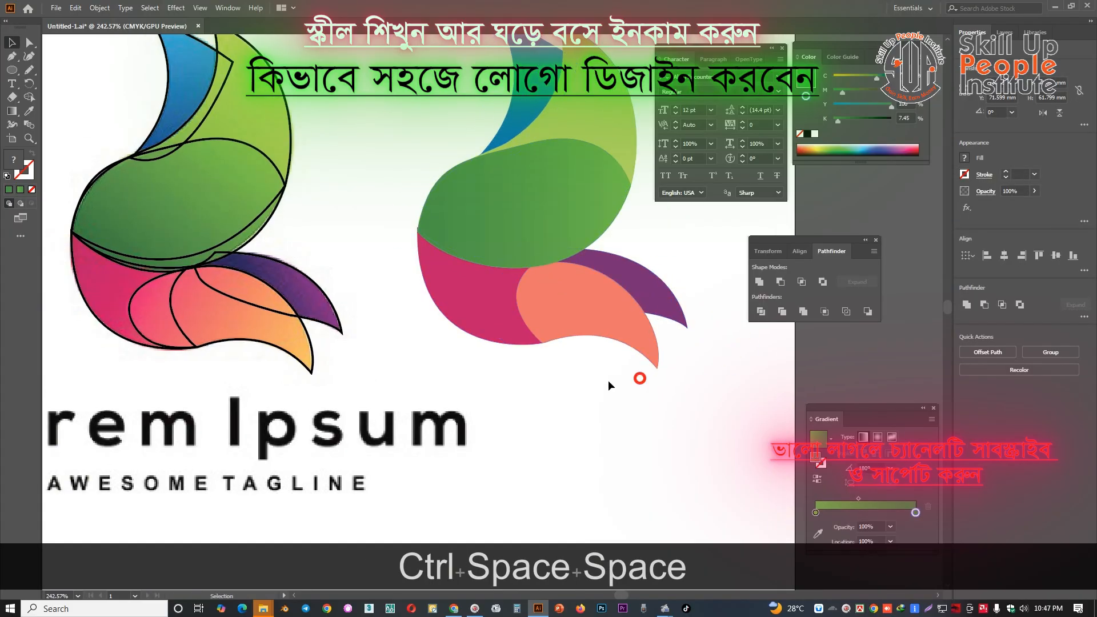
{"action": "left_click", "coordinate": [576, 377]}
{"action": "left_click", "coordinate": [568, 316]}
{"action": "right_click", "coordinate": [568, 314]}
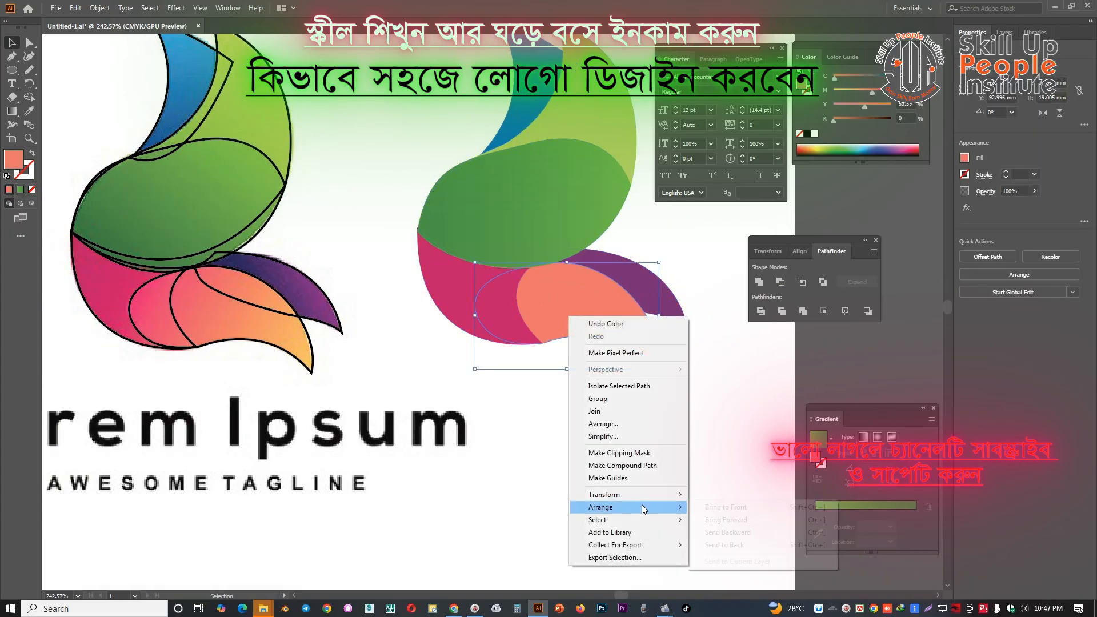
{"action": "mouse_move", "coordinate": [643, 505]}
{"action": "left_click", "coordinate": [737, 505]}
{"action": "left_click", "coordinate": [649, 457]}
Apply the linear gradient to the coral petal and set its start stop to pink from the colour spectrum
{"action": "left_click_drag", "start_coordinate": [608, 397], "coordinate": [585, 366]}
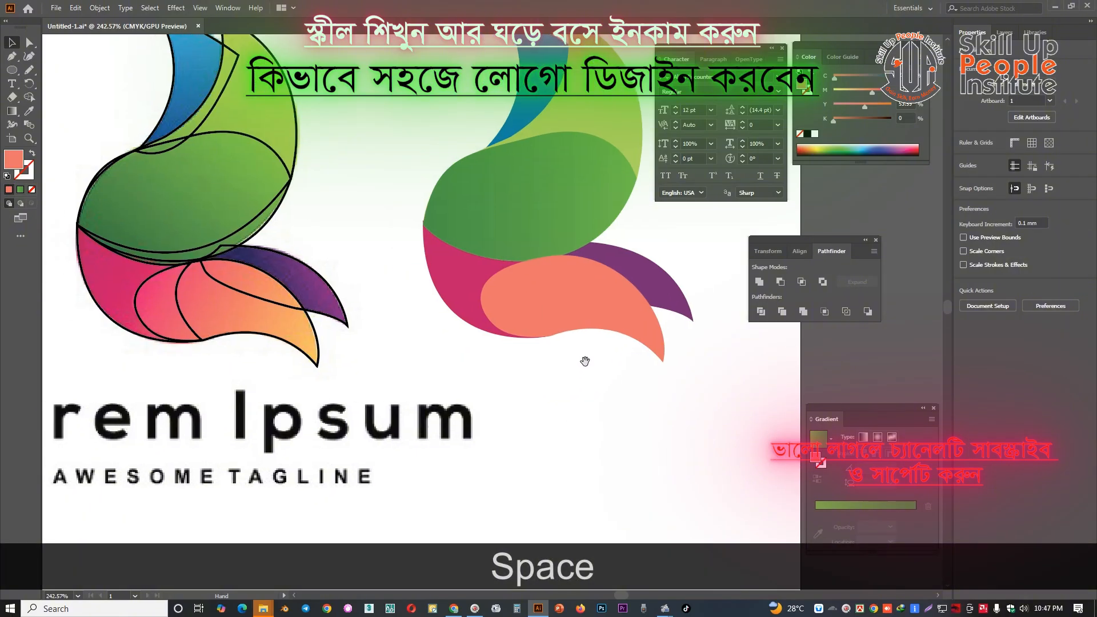
{"action": "left_click", "coordinate": [579, 298]}
{"action": "left_click", "coordinate": [836, 506]}
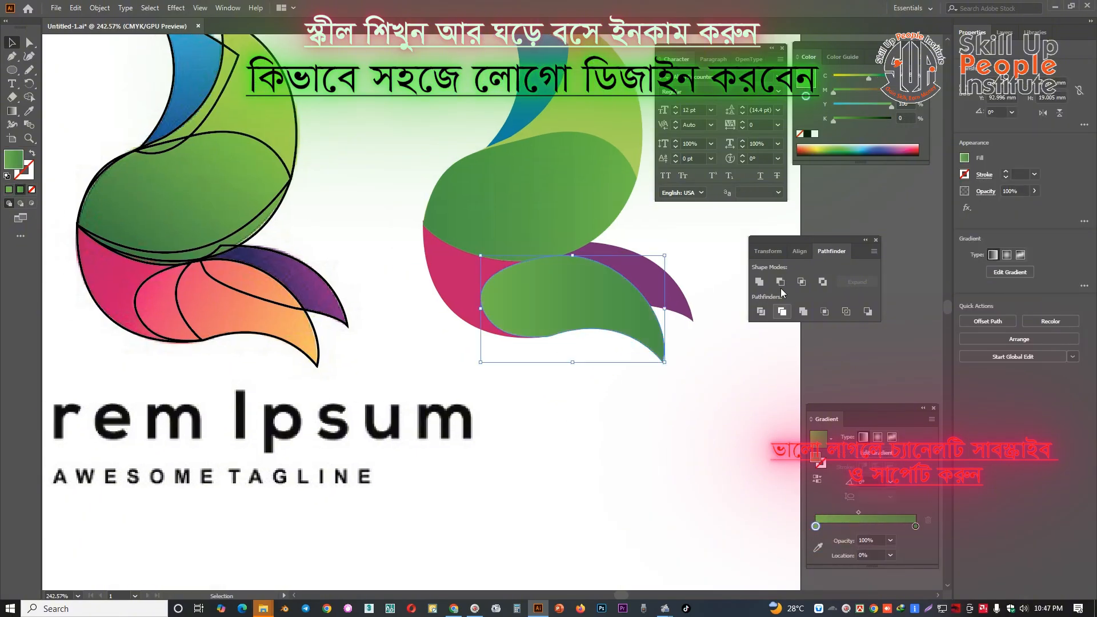
{"action": "left_click", "coordinate": [906, 147]}
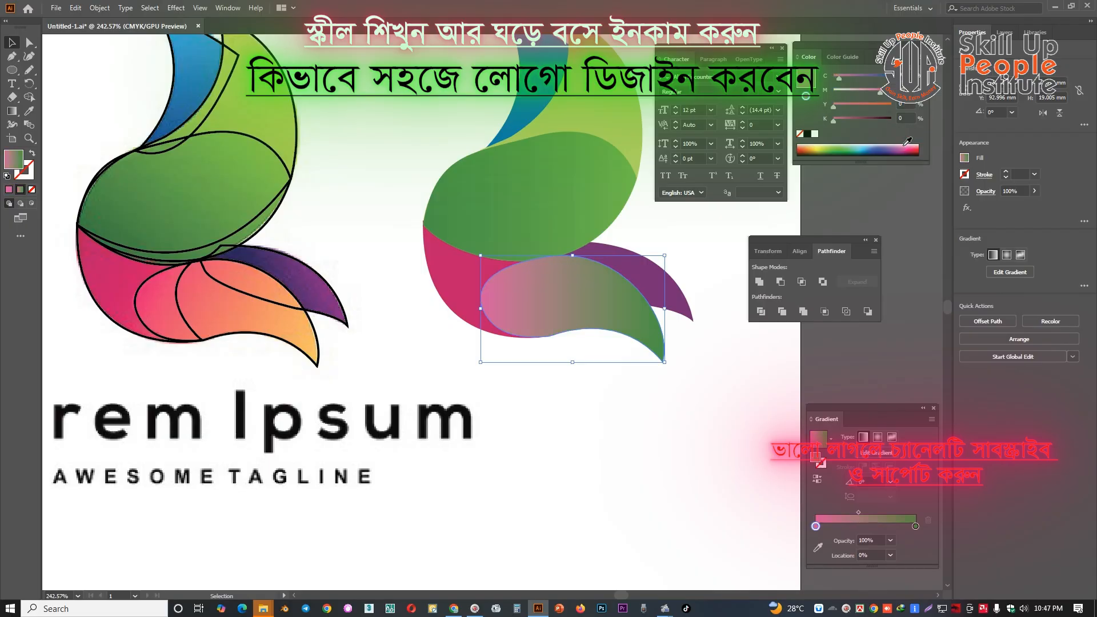
Deepen the pink of the coral petal's gradient start stop and set its end stop to a light orange with reduced magenta
{"action": "left_click", "coordinate": [910, 144]}
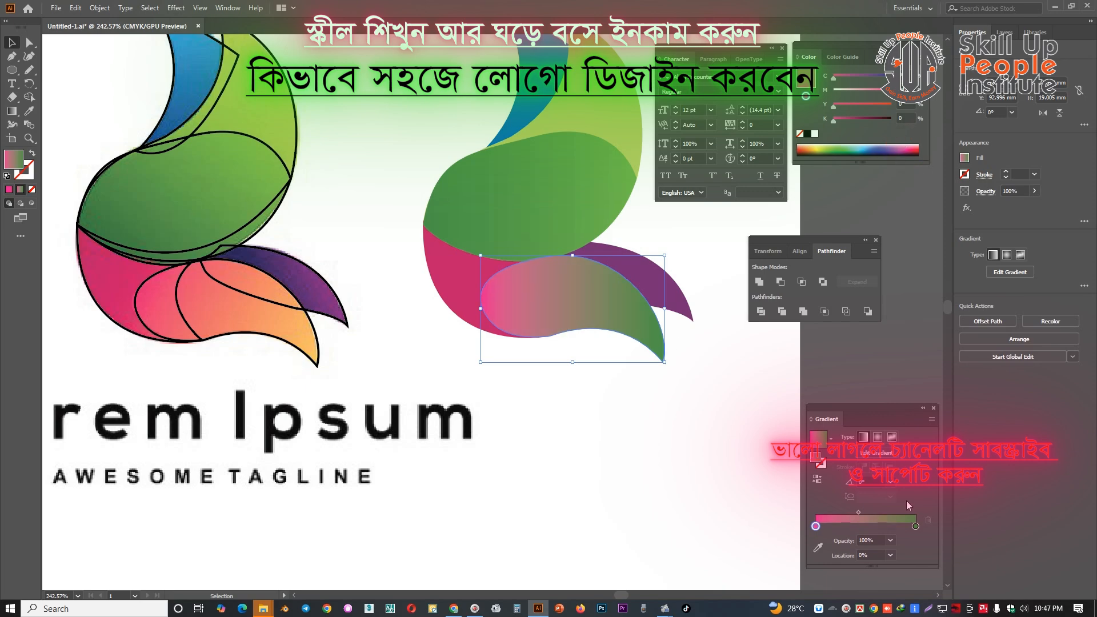
{"action": "left_click", "coordinate": [915, 526]}
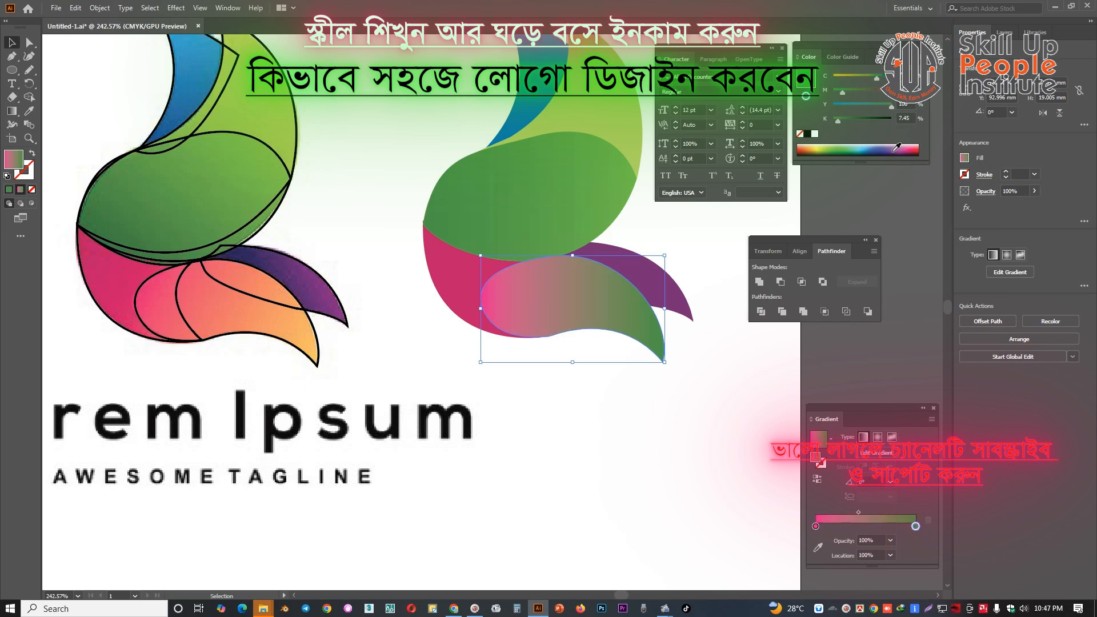
{"action": "left_click", "coordinate": [806, 144]}
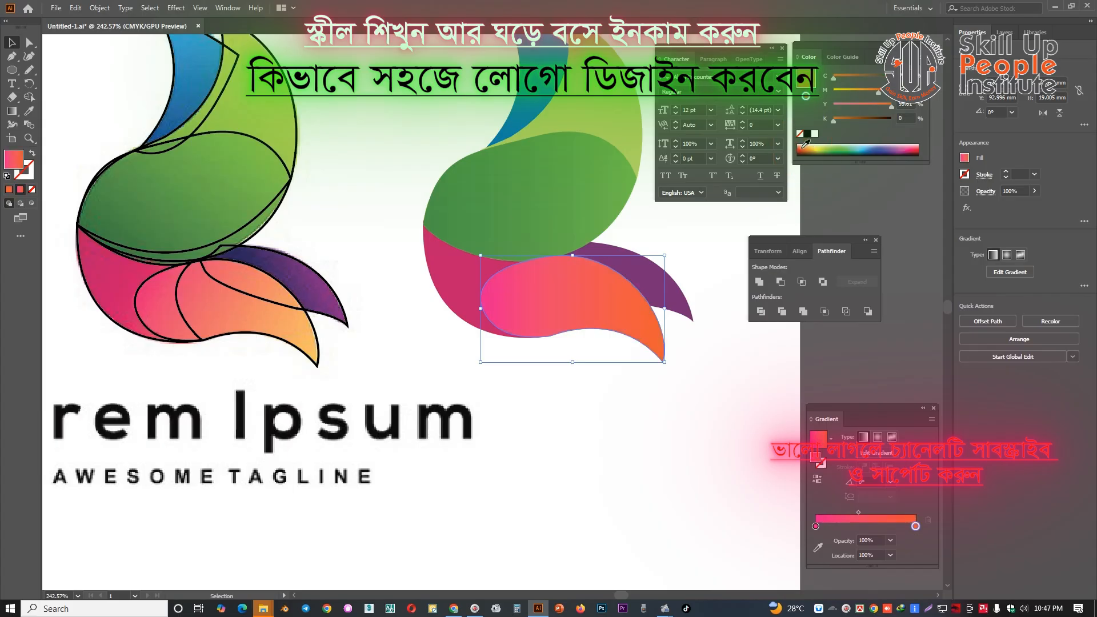
{"action": "left_click_drag", "start_coordinate": [874, 91], "coordinate": [864, 94]}
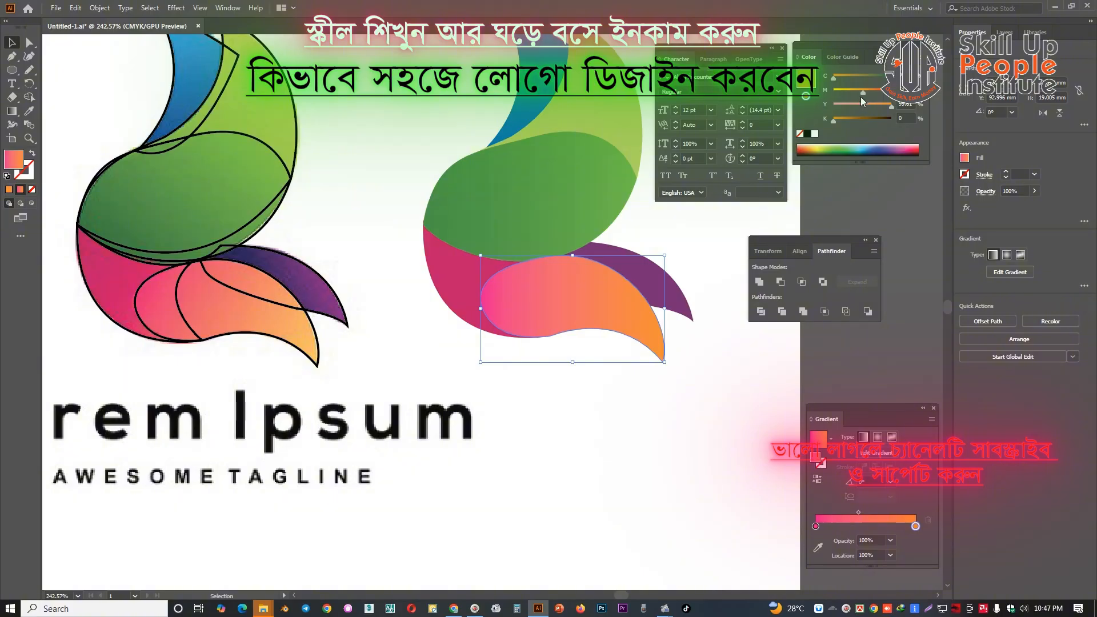
{"action": "left_click_drag", "start_coordinate": [861, 97], "coordinate": [849, 94]}
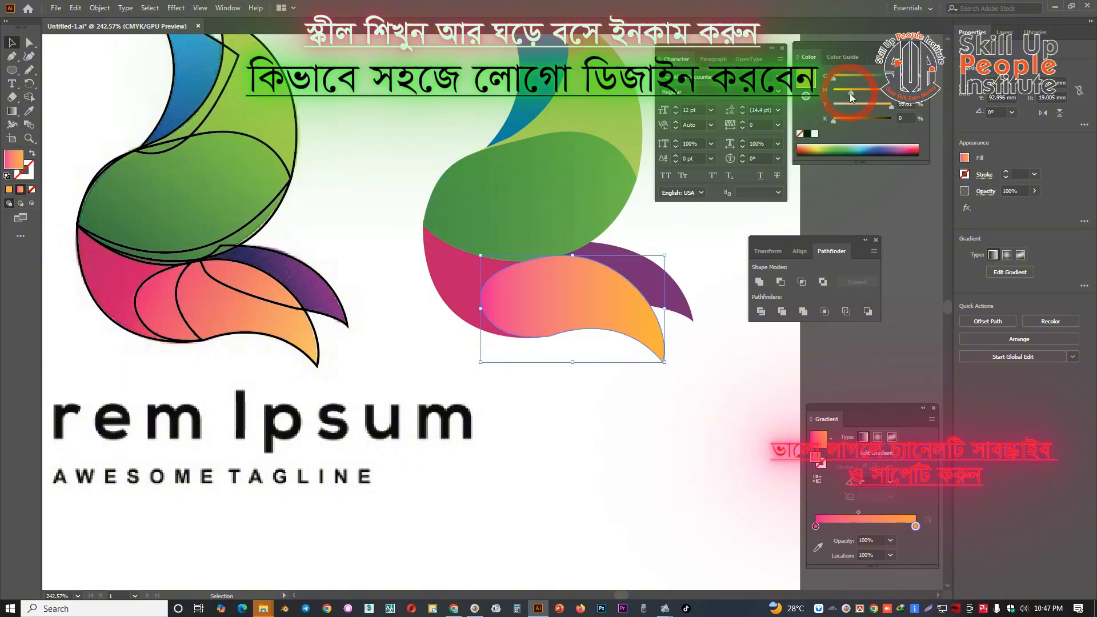
{"action": "left_click", "coordinate": [676, 485]}
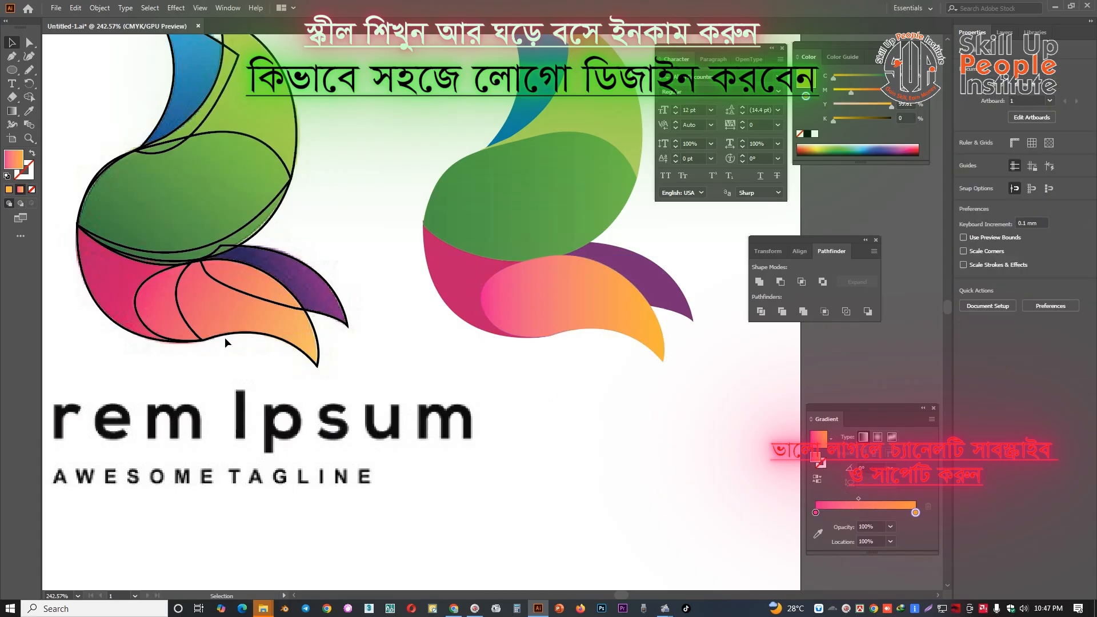
Hide the traced outlines covering the green, pink, coral and purple petals of the reference logo
{"action": "left_click", "coordinate": [146, 286]}
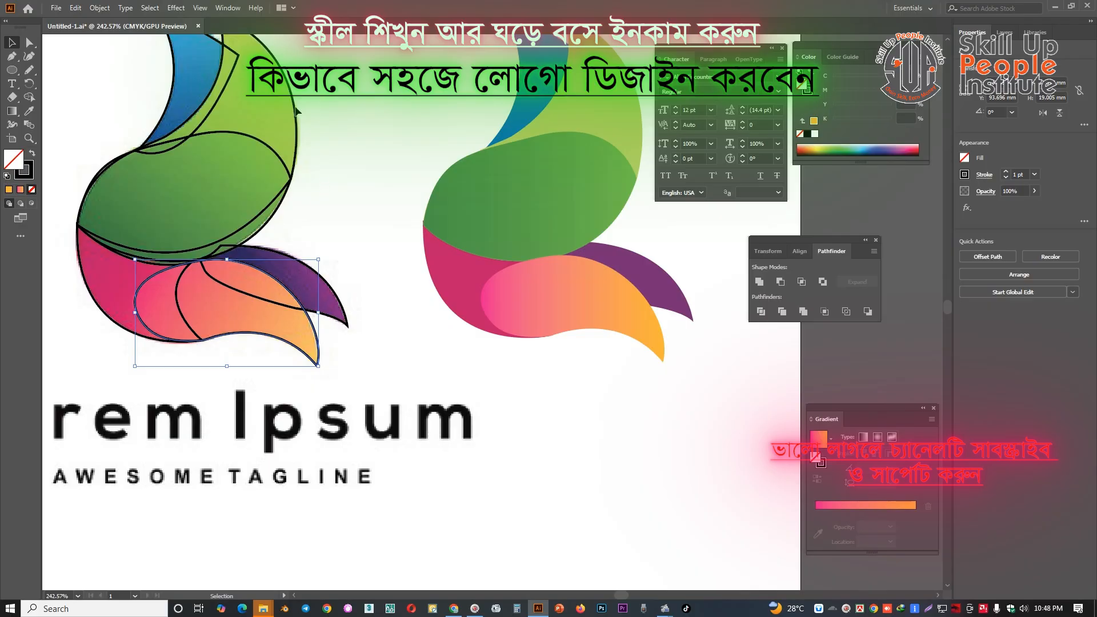
{"action": "left_click", "coordinate": [88, 301]}
{"action": "key", "text": "ctrl+3"}
{"action": "left_click_drag", "start_coordinate": [343, 393], "coordinate": [37, 181]}
{"action": "key", "text": "ctrl+3"}
{"action": "left_click_drag", "start_coordinate": [321, 372], "coordinate": [137, 381]}
{"action": "left_click_drag", "start_coordinate": [280, 369], "coordinate": [210, 363]}
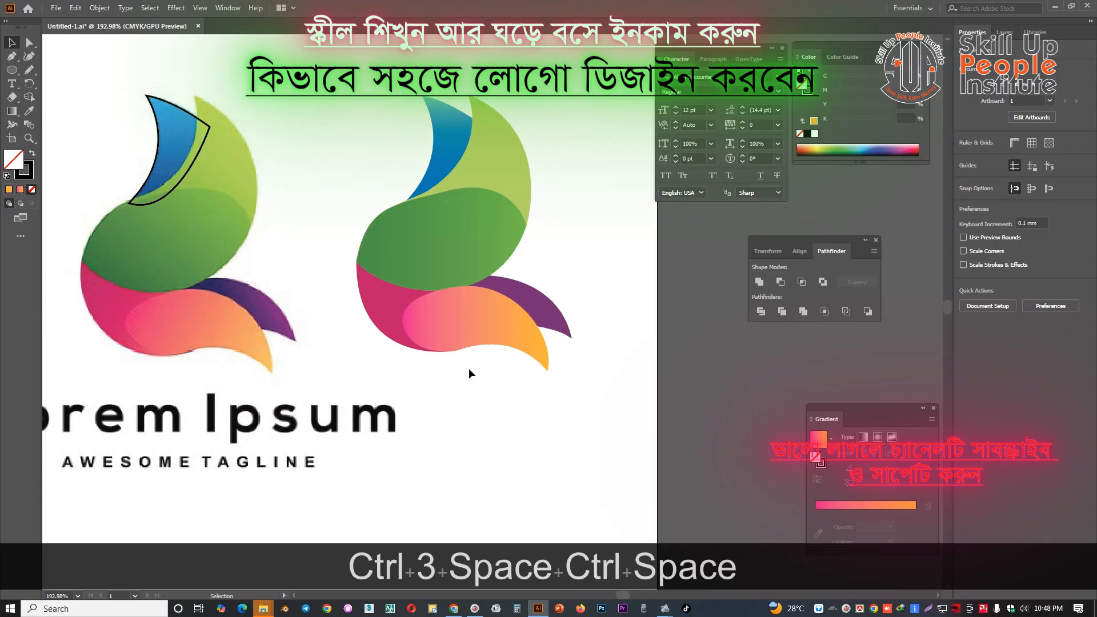
Apply the linear gradient to the pink petal of the coloured logo and set the start stop's black to 25%
{"action": "left_click", "coordinate": [387, 311]}
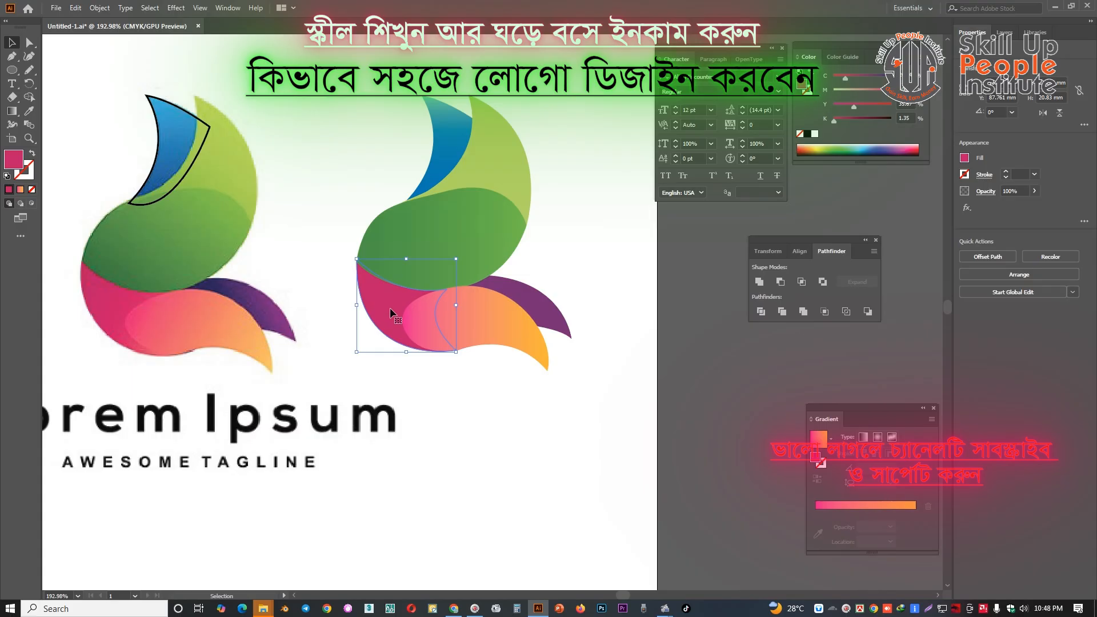
{"action": "left_click_drag", "start_coordinate": [390, 308], "coordinate": [460, 328]}
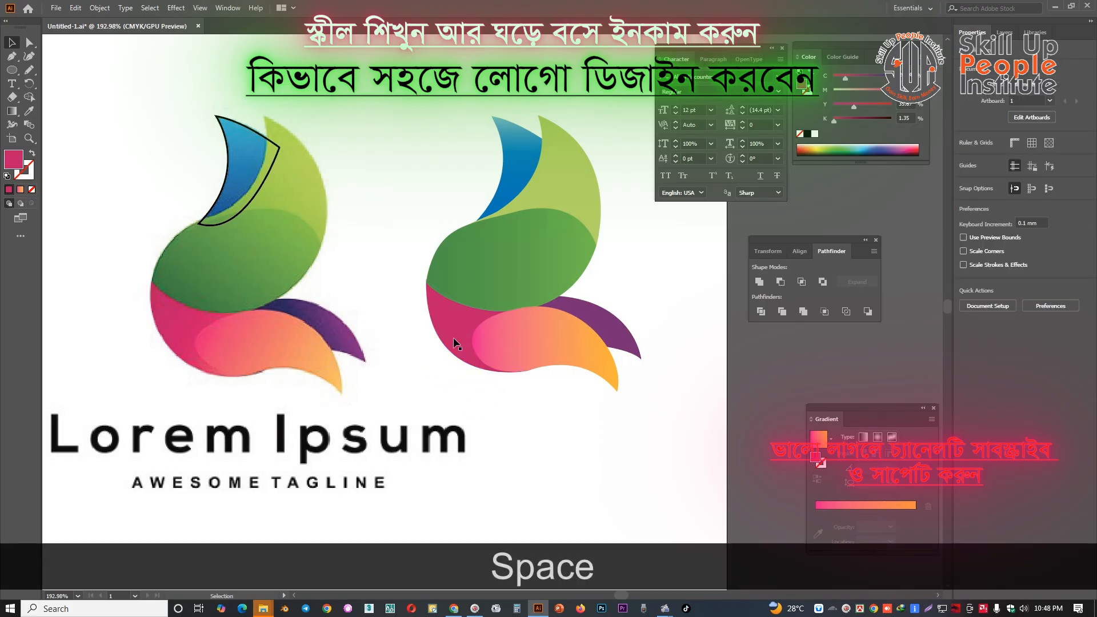
{"action": "left_click", "coordinate": [820, 509]}
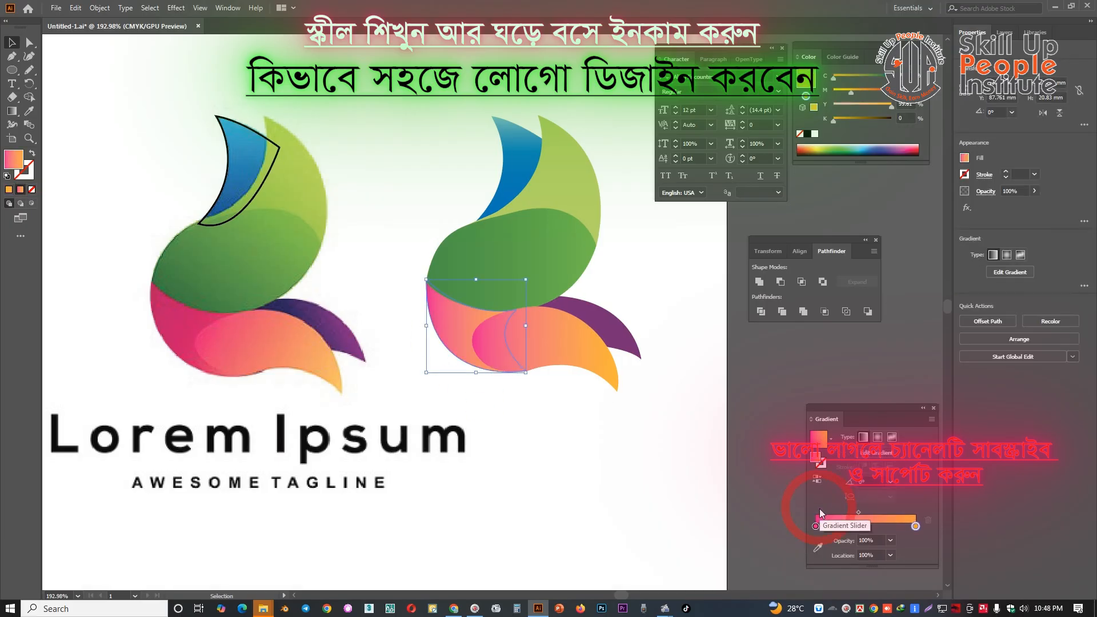
{"action": "left_click", "coordinate": [816, 526]}
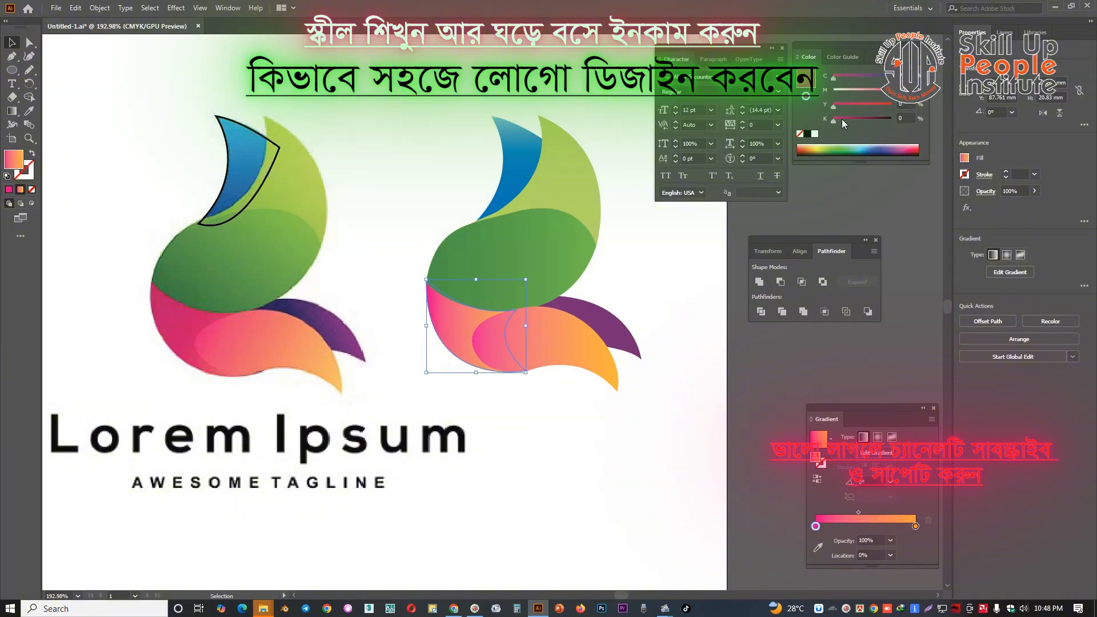
{"action": "left_click_drag", "start_coordinate": [841, 118], "coordinate": [848, 119]}
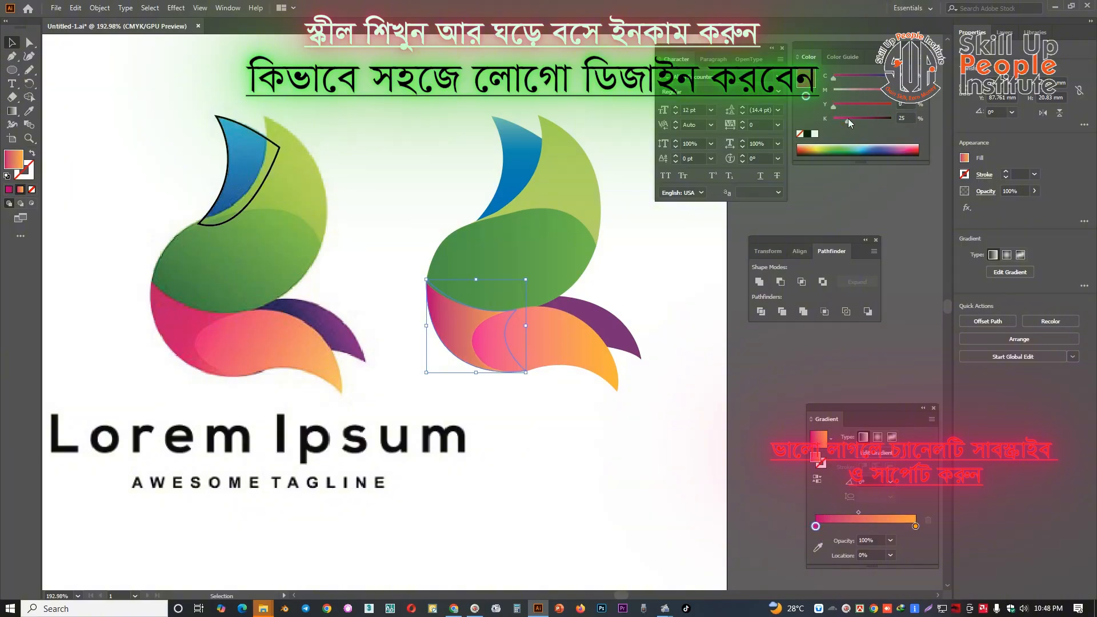
Give the pink petal's gradient a darker reddish-pink end colour with less cyan, and move its midpoint to about 50%
{"action": "left_click", "coordinate": [915, 526]}
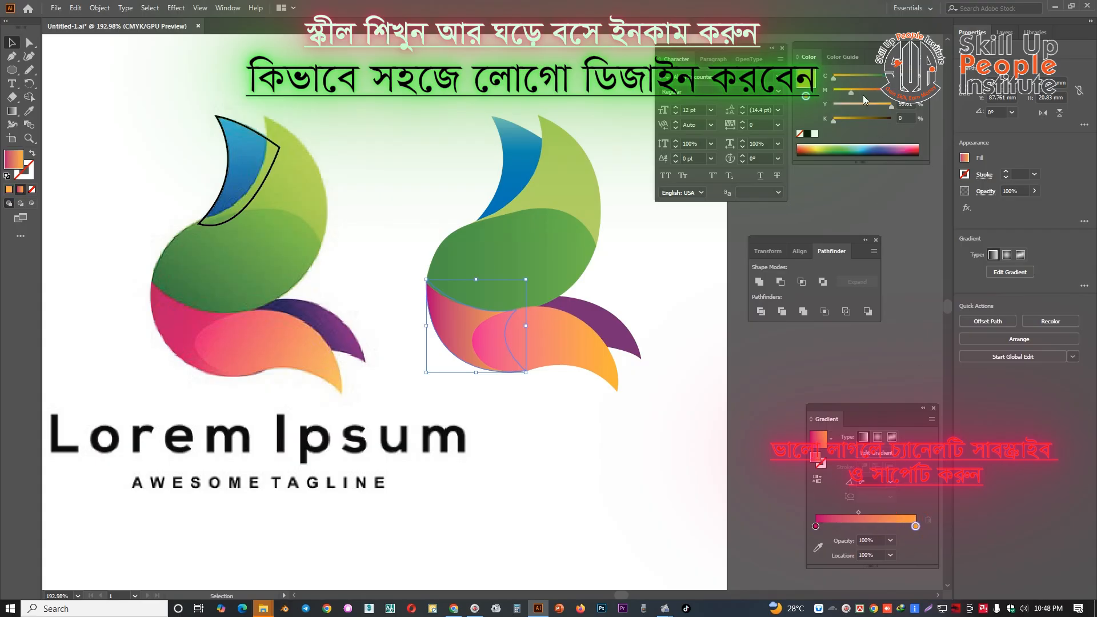
{"action": "left_click", "coordinate": [912, 149]}
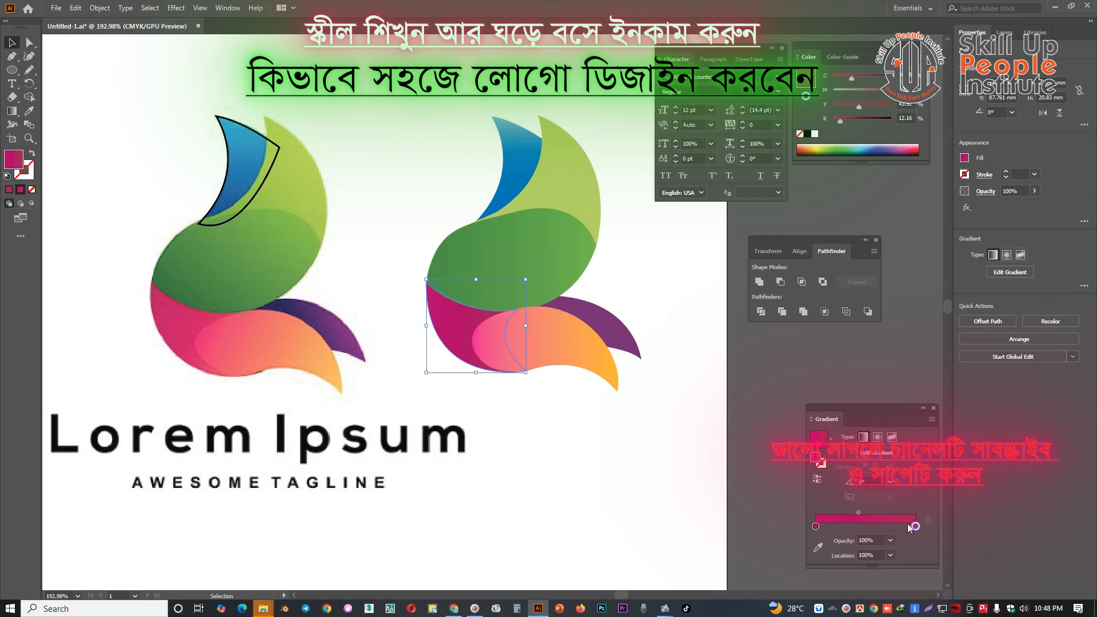
{"action": "left_click_drag", "start_coordinate": [915, 526], "coordinate": [913, 527]}
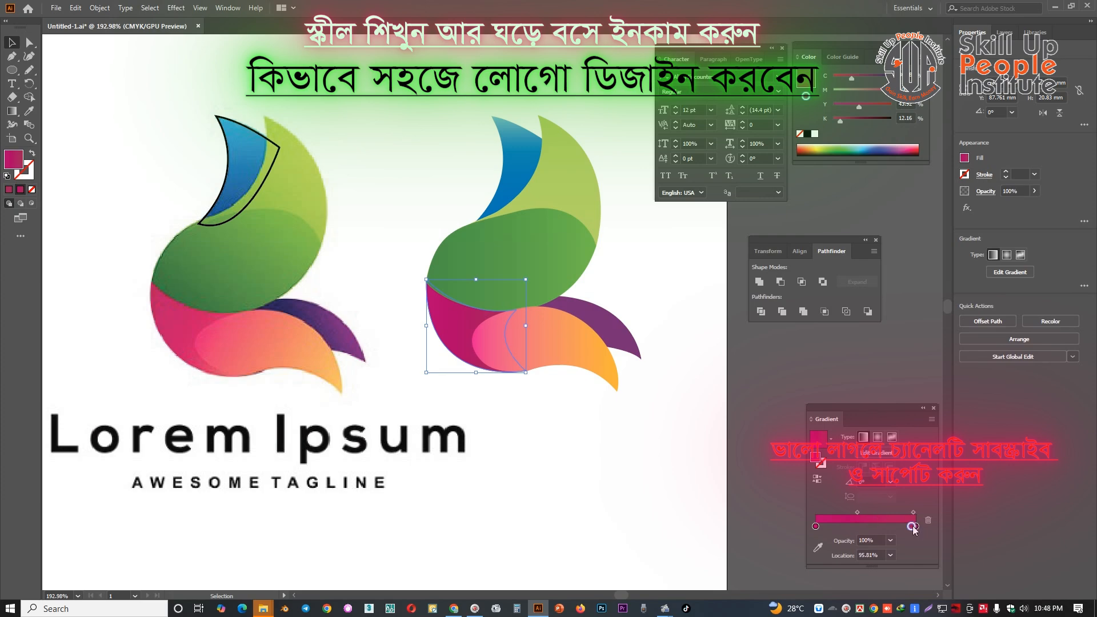
{"action": "left_click", "coordinate": [841, 78]}
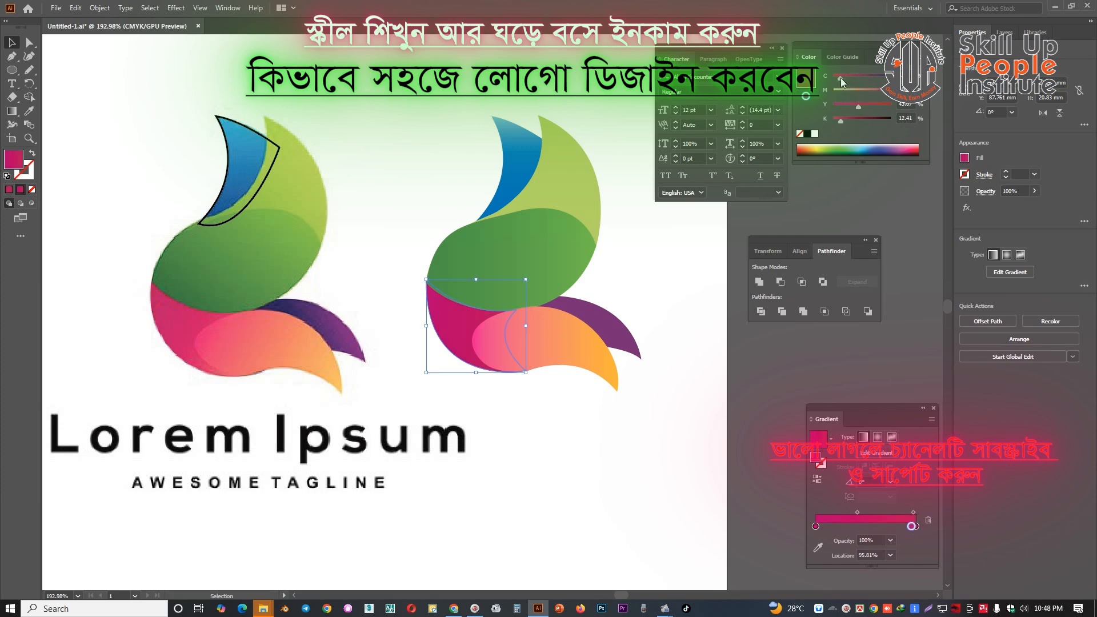
{"action": "left_click", "coordinate": [883, 93]}
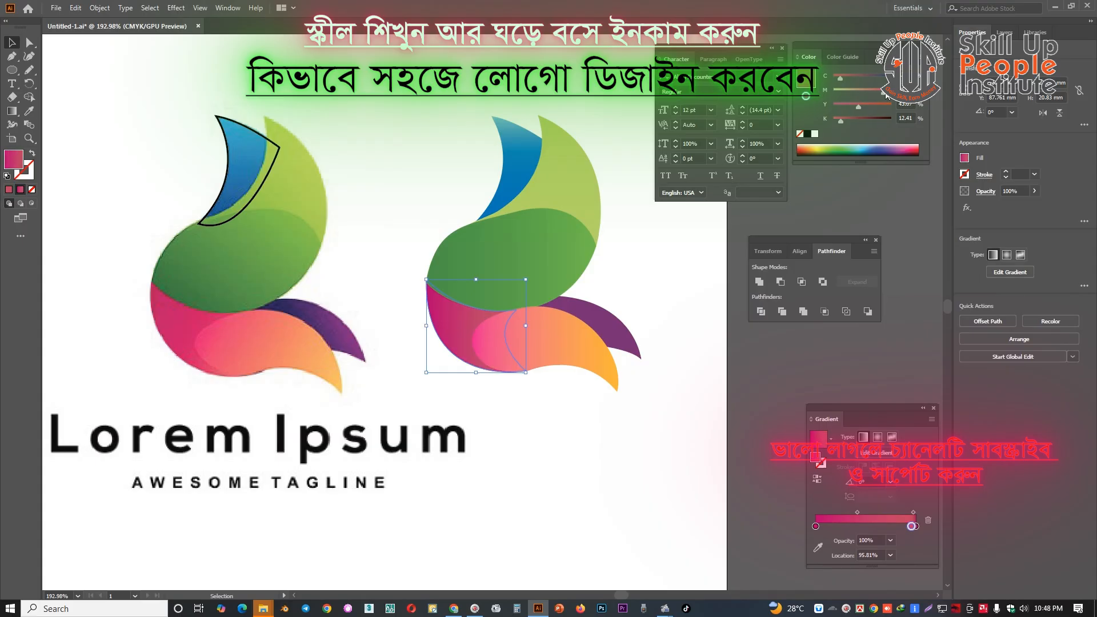
{"action": "left_click", "coordinate": [858, 513]}
{"action": "left_click_drag", "start_coordinate": [861, 510], "coordinate": [863, 510]}
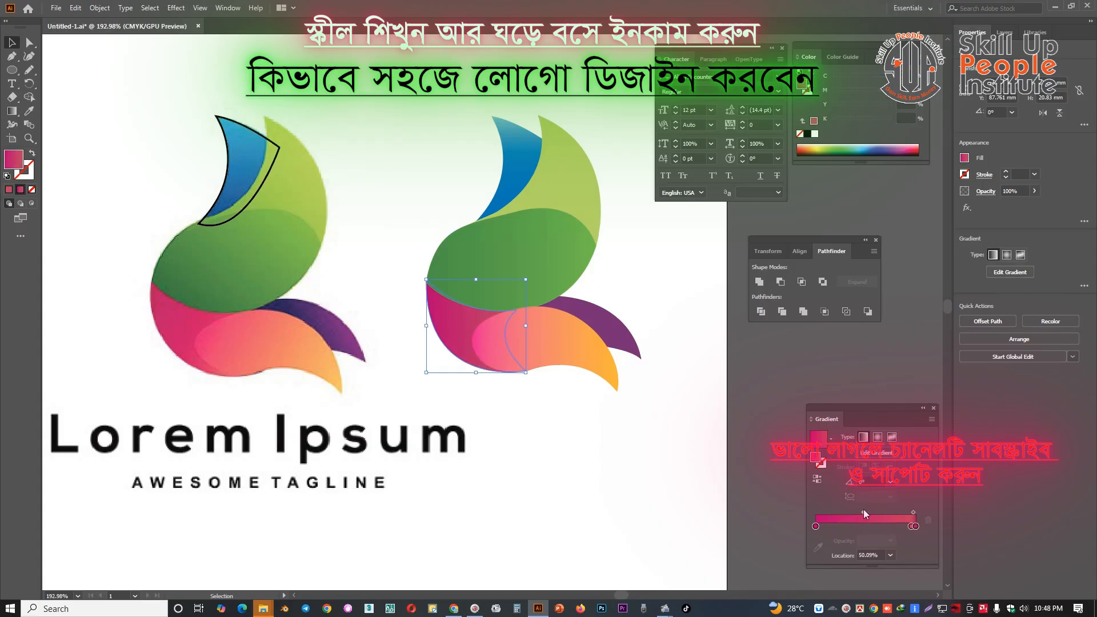
{"action": "left_click", "coordinate": [606, 461]}
Unlock the reference image and delete it together with the remaining black outline of the blue petal
{"action": "key", "text": "ctrl+space"}
{"action": "left_click_drag", "start_coordinate": [603, 433], "coordinate": [492, 407]}
{"action": "left_click_drag", "start_coordinate": [590, 396], "coordinate": [509, 294]}
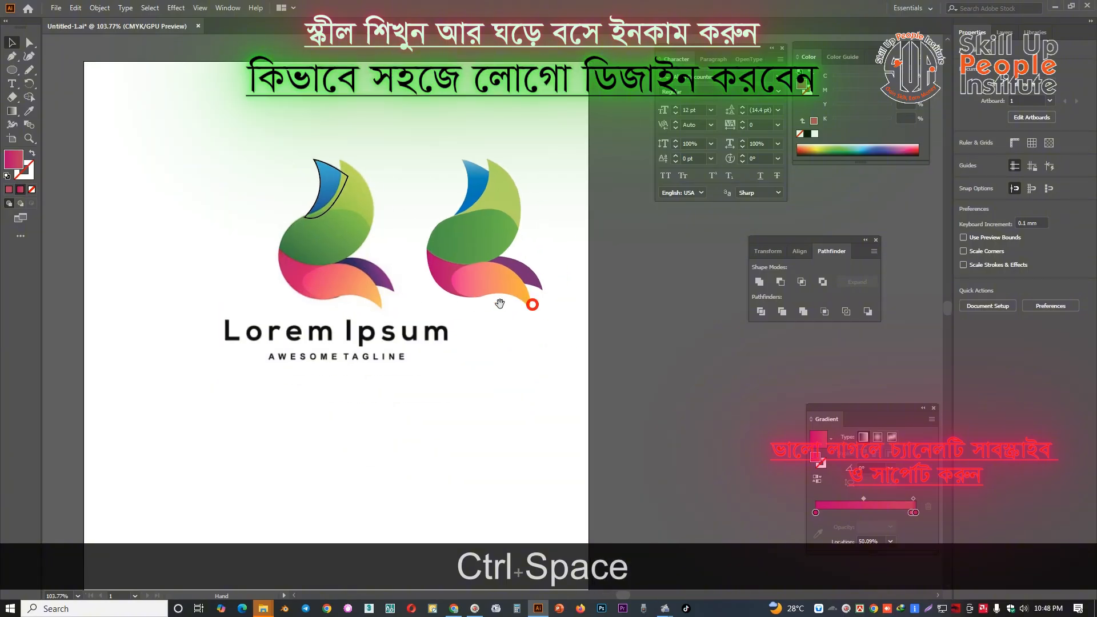
{"action": "left_click_drag", "start_coordinate": [379, 429], "coordinate": [208, 211]}
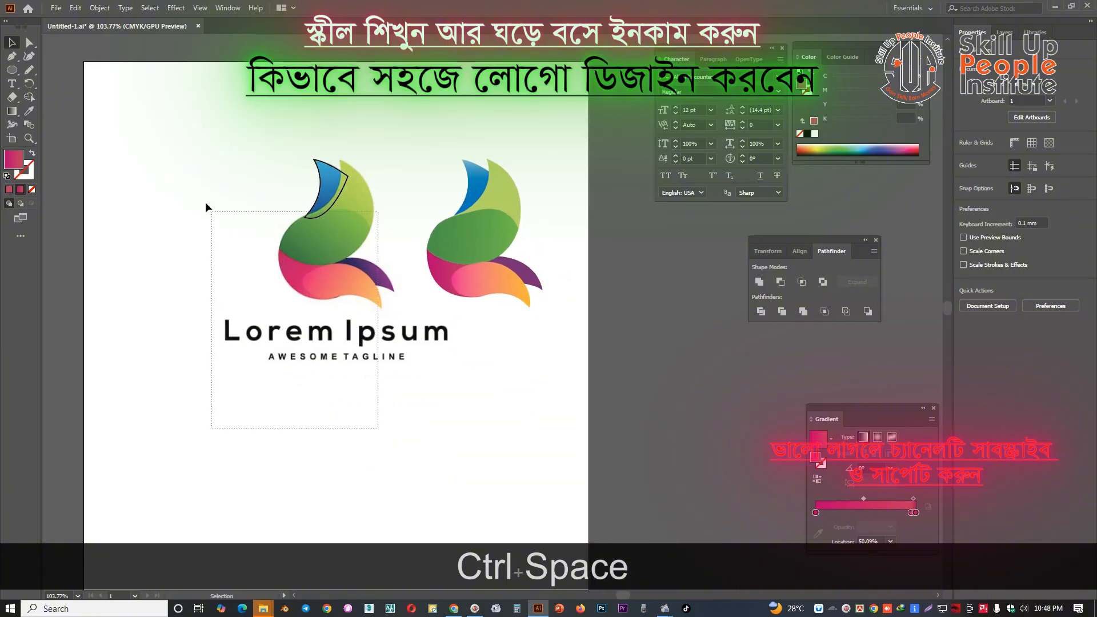
{"action": "key", "text": "ctrl+alt+2"}
{"action": "left_click", "coordinate": [355, 405]}
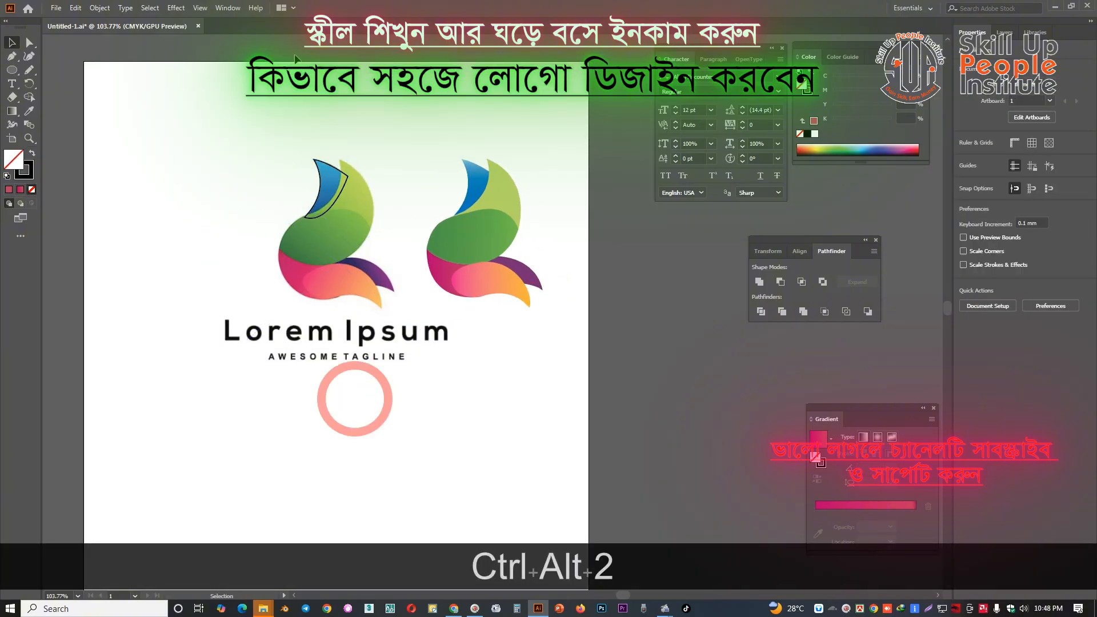
{"action": "left_click_drag", "start_coordinate": [297, 108], "coordinate": [384, 358]}
{"action": "key", "text": "Delete"}
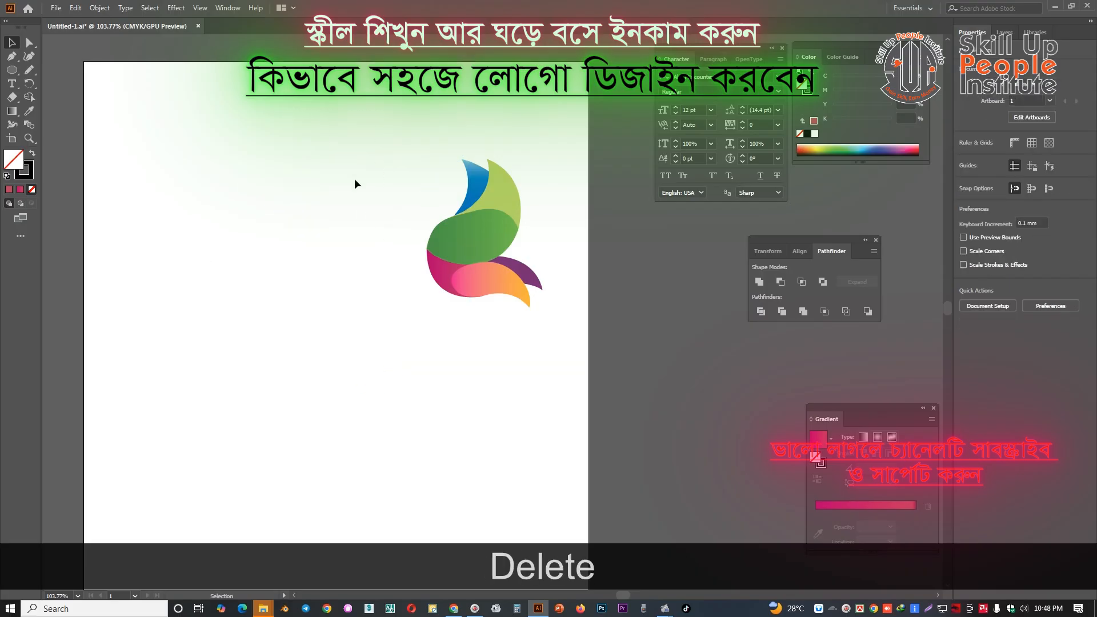
Move all petals of the coloured logo to the upper-left area of the artboard and scale them down proportionally
{"action": "left_click_drag", "start_coordinate": [355, 171], "coordinate": [606, 356]}
{"action": "left_click_drag", "start_coordinate": [229, 176], "coordinate": [180, 161]}
{"action": "left_click", "coordinate": [271, 198]}
{"action": "left_click_drag", "start_coordinate": [270, 200], "coordinate": [415, 253]}
{"action": "left_click", "coordinate": [414, 268], "text": "ctrl"}
{"action": "left_click_drag", "start_coordinate": [399, 74], "coordinate": [180, 288]}
{"action": "left_click_drag", "start_coordinate": [379, 279], "coordinate": [329, 215]}
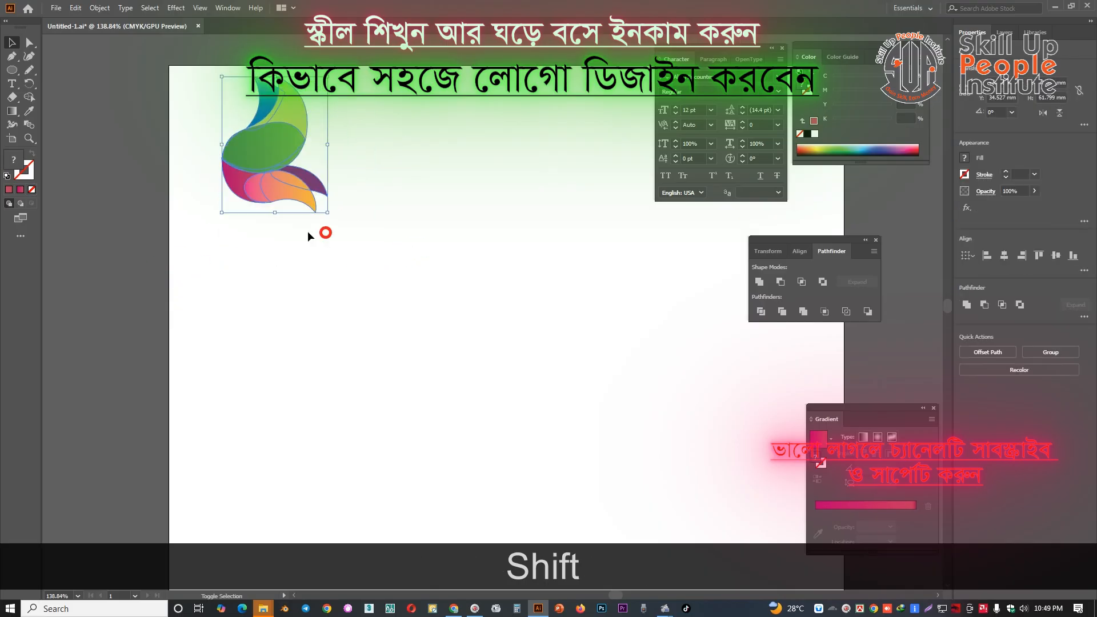
Add the text "COLOR HIT" below the logo symbol
{"action": "left_click", "coordinate": [12, 84]}
{"action": "left_click", "coordinate": [233, 240]}
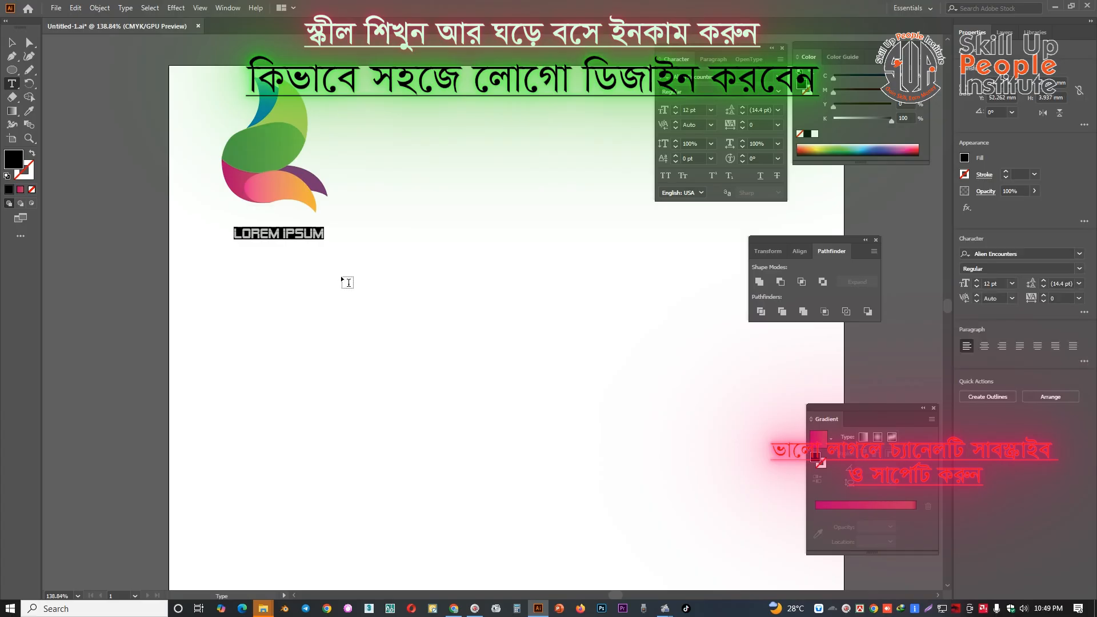
{"action": "key", "text": "Caps_Lock"}
{"action": "type", "text": "COLR"}
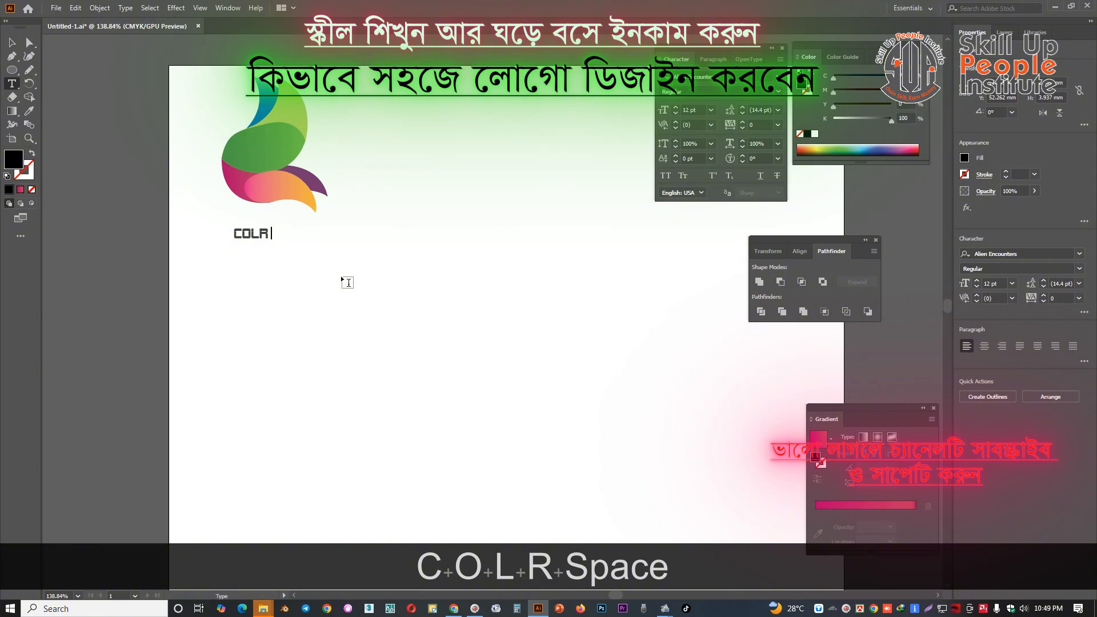
{"action": "key", "text": "BackSpace"}
{"action": "key", "text": "BackSpace"}
{"action": "type", "text": "OR H"}
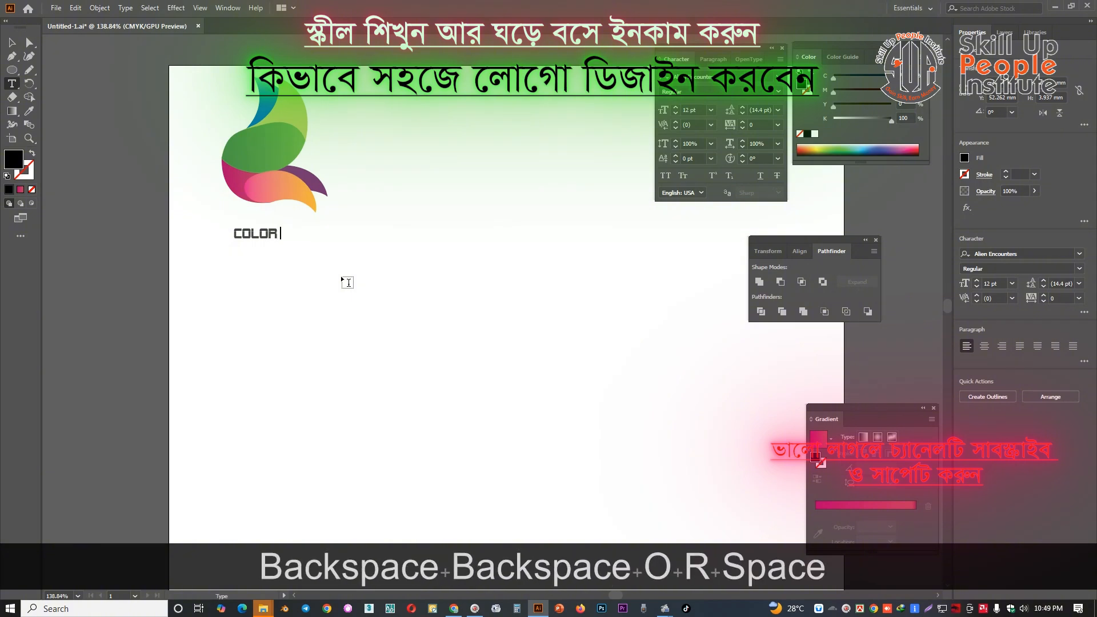
{"action": "type", "text": "IT"}
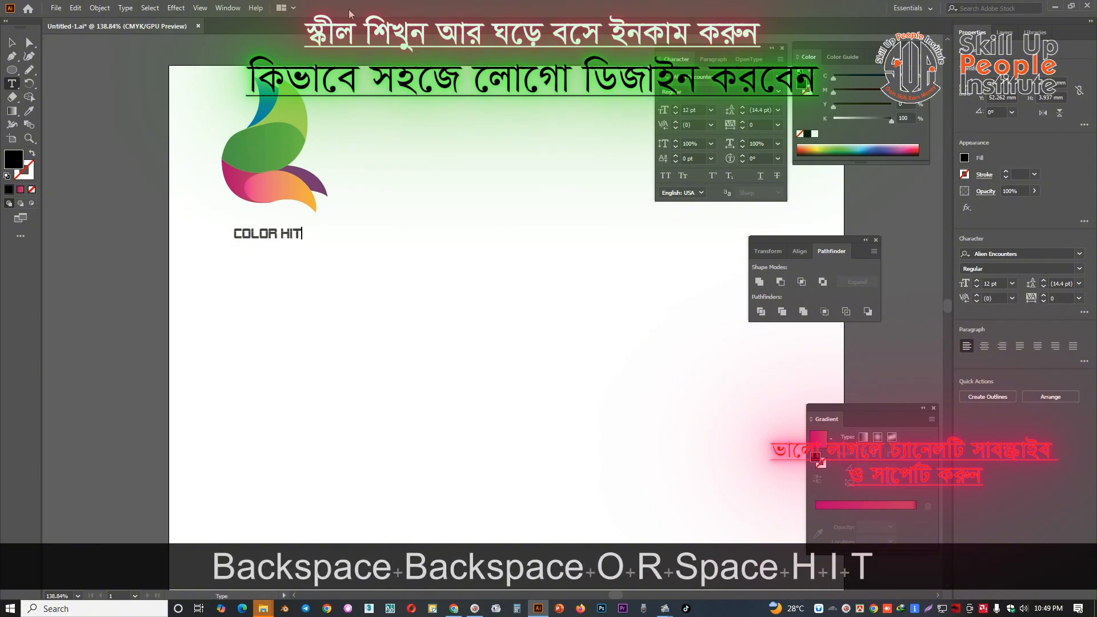
Enlarge the COLOR HIT text proportionally from its centre to about 21.77 pt and position it under the logo symbol
{"action": "left_click", "coordinate": [11, 43]}
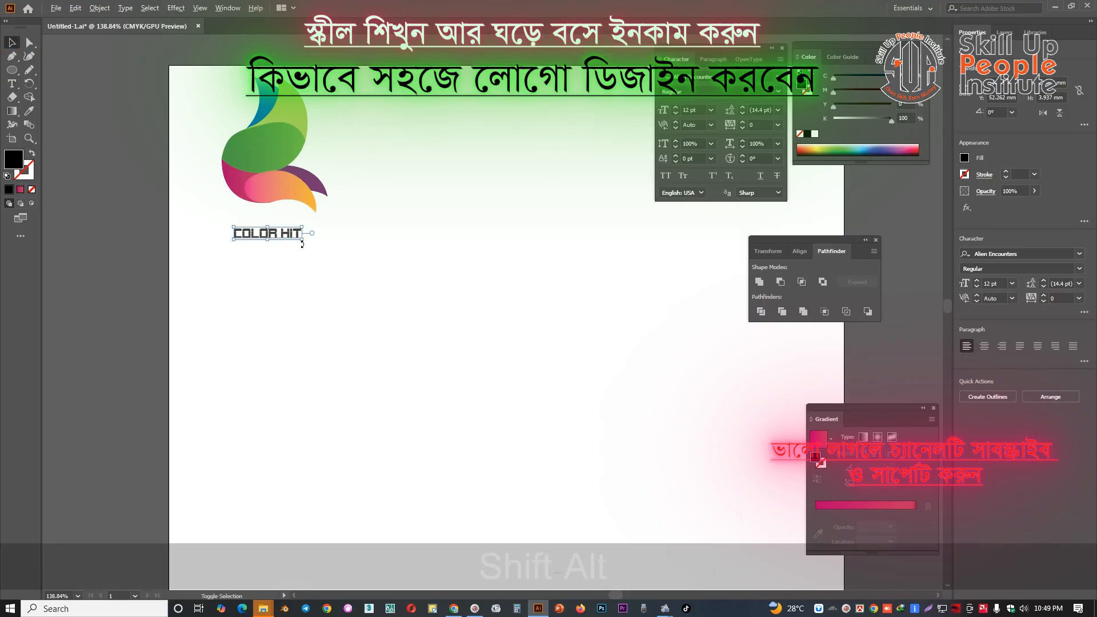
{"action": "mouse_move", "coordinate": [321, 252]}
{"action": "left_mouse_down"}
{"action": "mouse_move", "coordinate": [331, 235]}
{"action": "mouse_move", "coordinate": [328, 255]}
{"action": "left_mouse_up"}
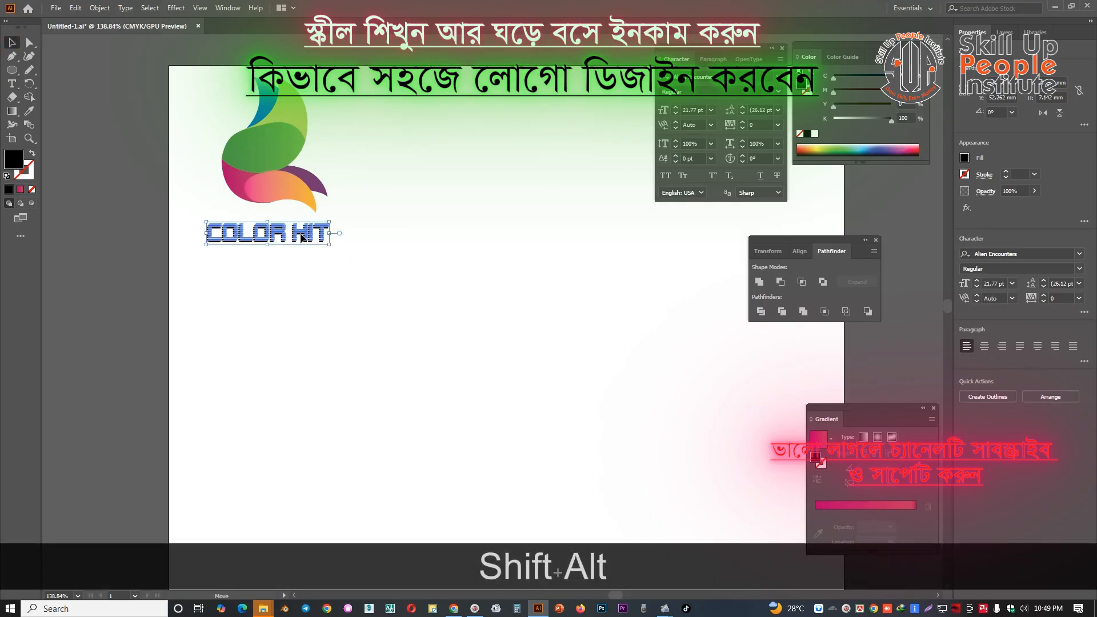
{"action": "left_click", "coordinate": [366, 228]}
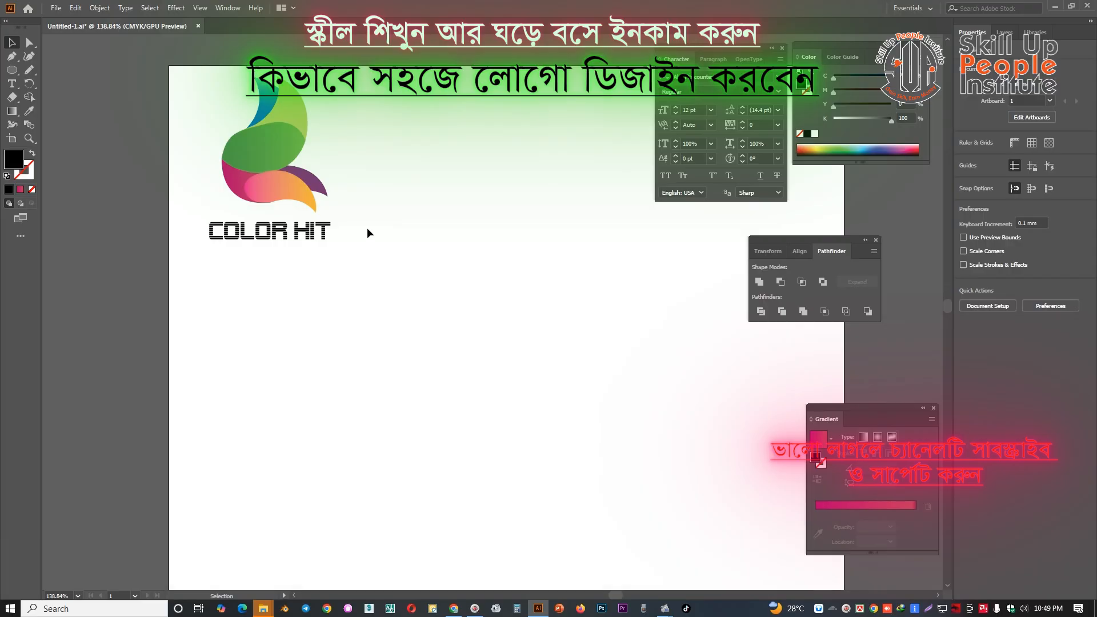
Set the COLOR HIT text's fill to 90% black
{"action": "left_click", "coordinate": [287, 233]}
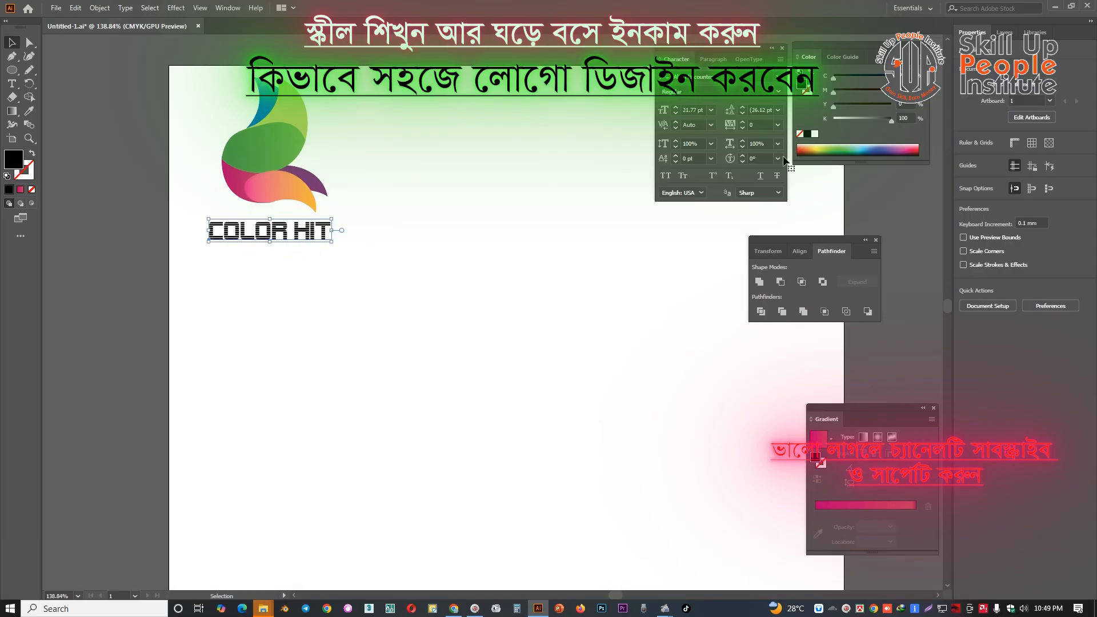
{"action": "double_click", "coordinate": [906, 117]}
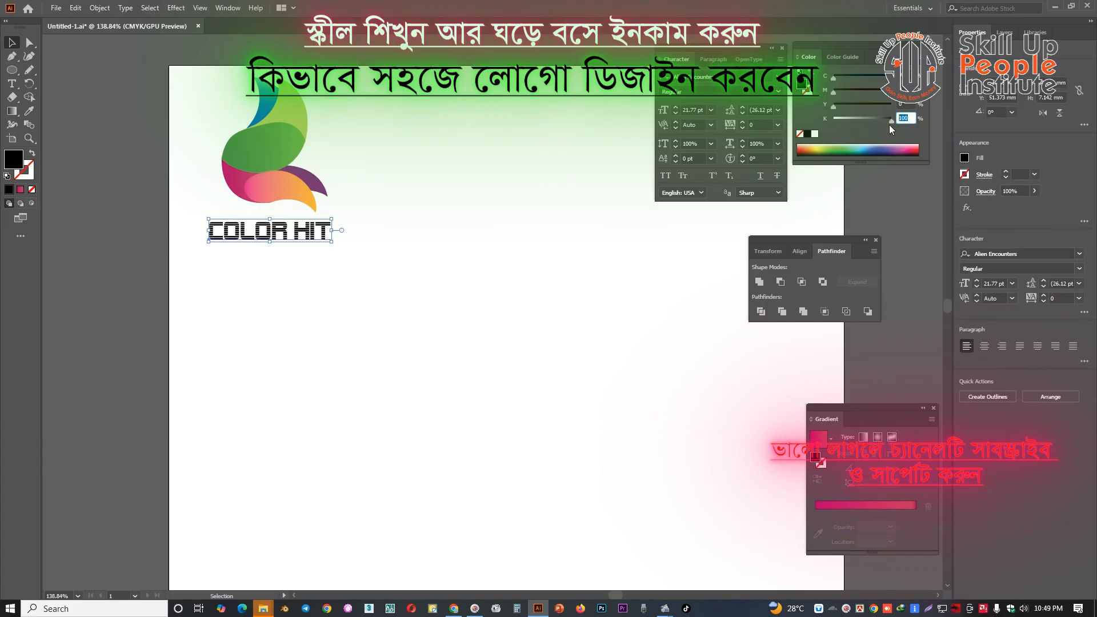
{"action": "type", "text": "90"}
{"action": "key", "text": "Return"}
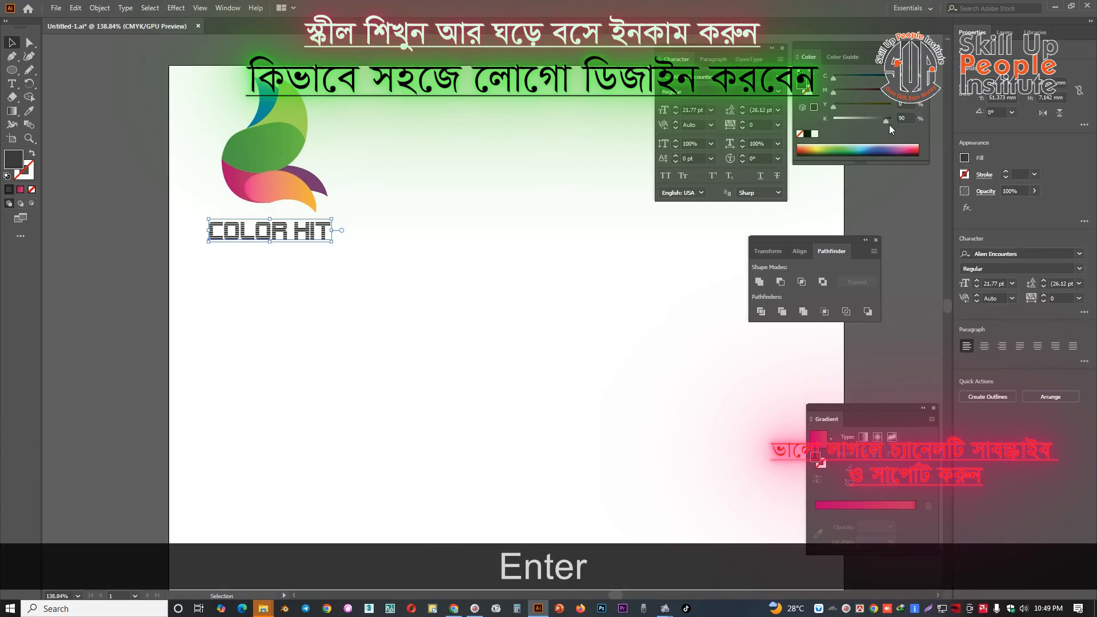
Deselect the text and save the document
{"action": "left_click", "coordinate": [553, 291]}
{"action": "left_click_drag", "start_coordinate": [540, 302], "coordinate": [564, 313]}
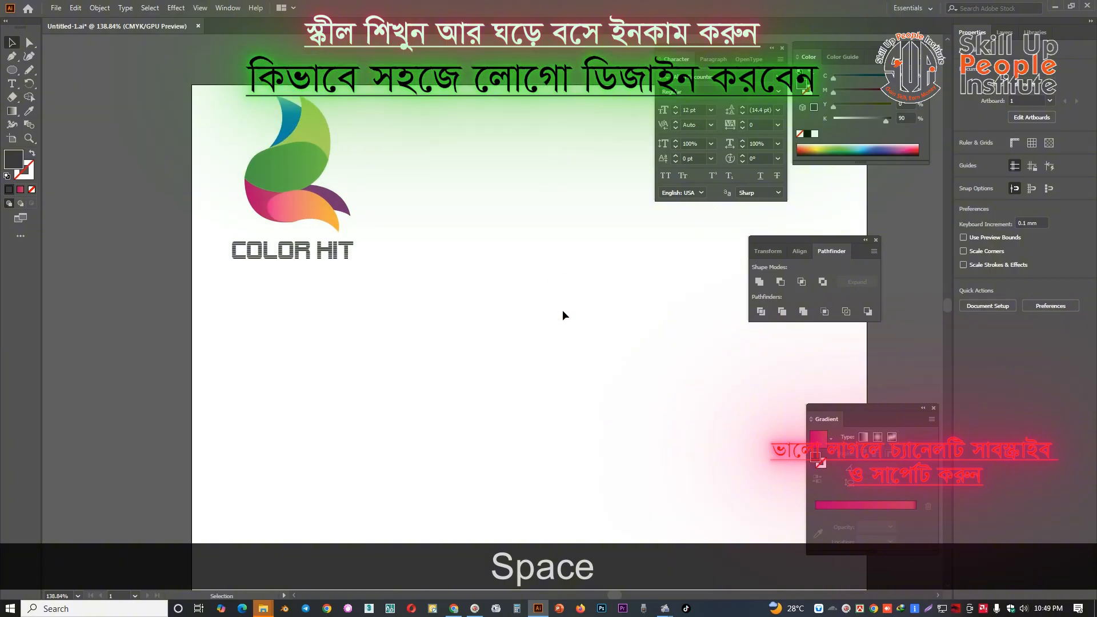
{"action": "key", "text": "ctrl+s"}
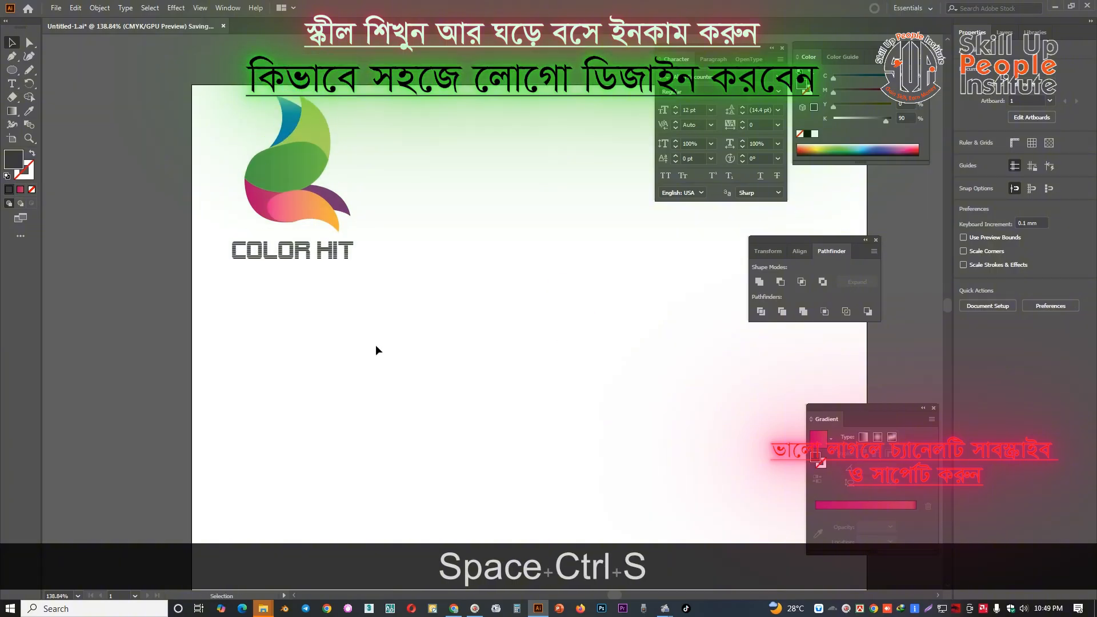